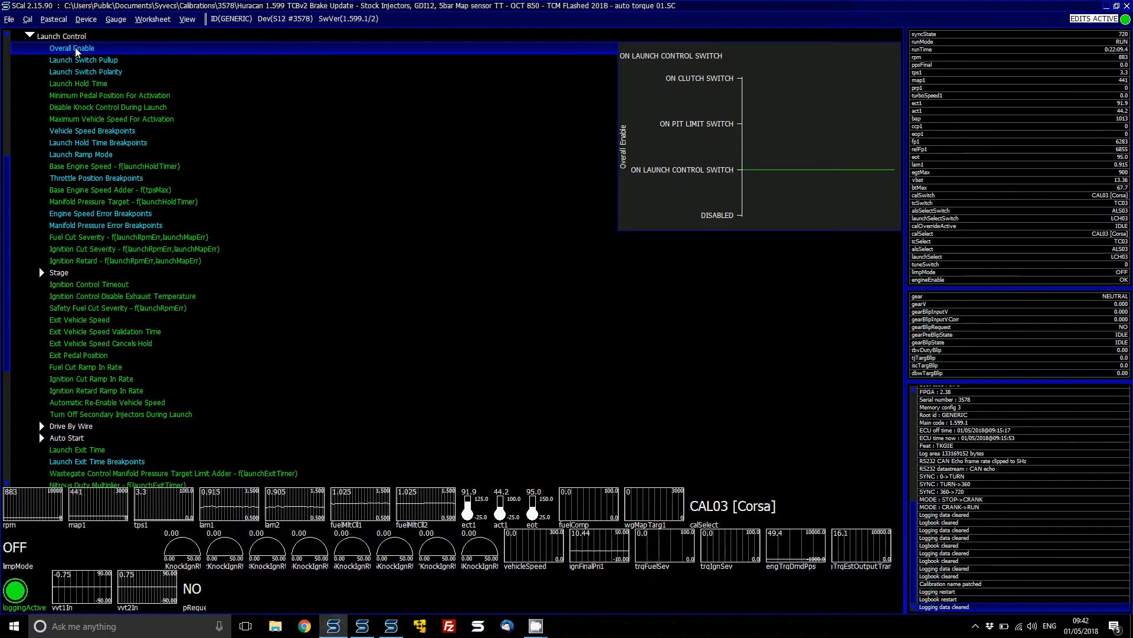
# Open the Overall Enable setting of Launch Control to view its switch options, then close it.
pyautogui.doubleClick(75, 50)
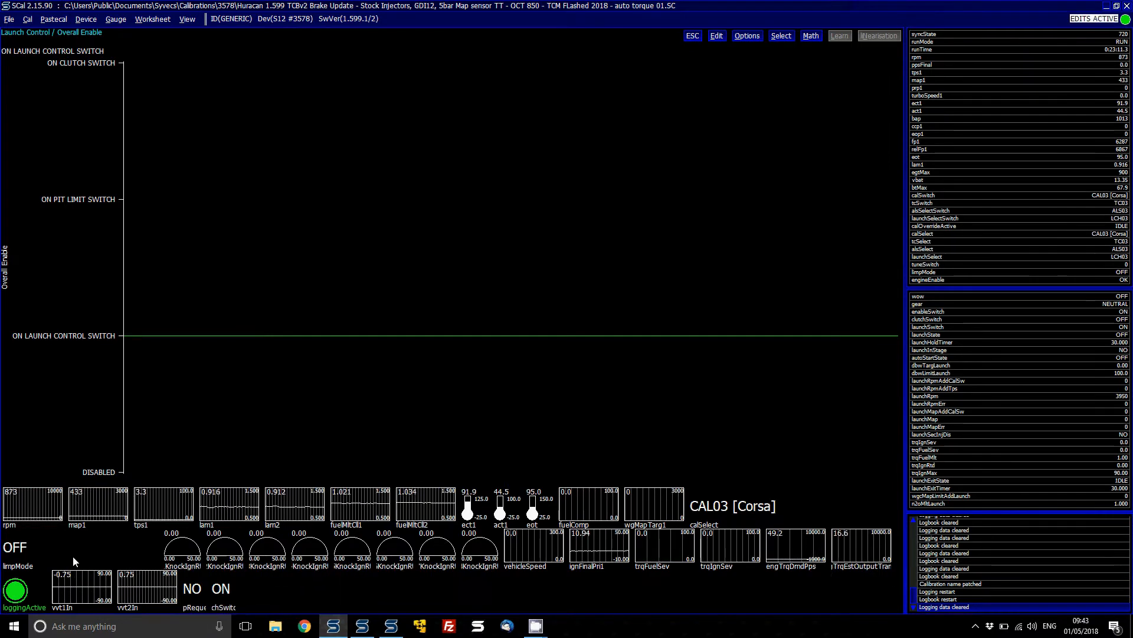
pyautogui.press('Escape')
# Collapse the Launch Control group and expand the Drive By Wire group.
pyautogui.press('Left')
pyautogui.press('Down')
pyautogui.press('Down')
pyautogui.press('Down')
pyautogui.press('Down')
pyautogui.press('Down')
pyautogui.press('Down')
pyautogui.press('Down')
pyautogui.press('Down')
pyautogui.press('Down')
pyautogui.press('Down')
pyautogui.press('Up')
pyautogui.press('Up')
pyautogui.press('Up')
pyautogui.press('Up')
pyautogui.press('Up')
pyautogui.press('Up')
pyautogui.press('Up')
pyautogui.press('Up')
pyautogui.press('Right')
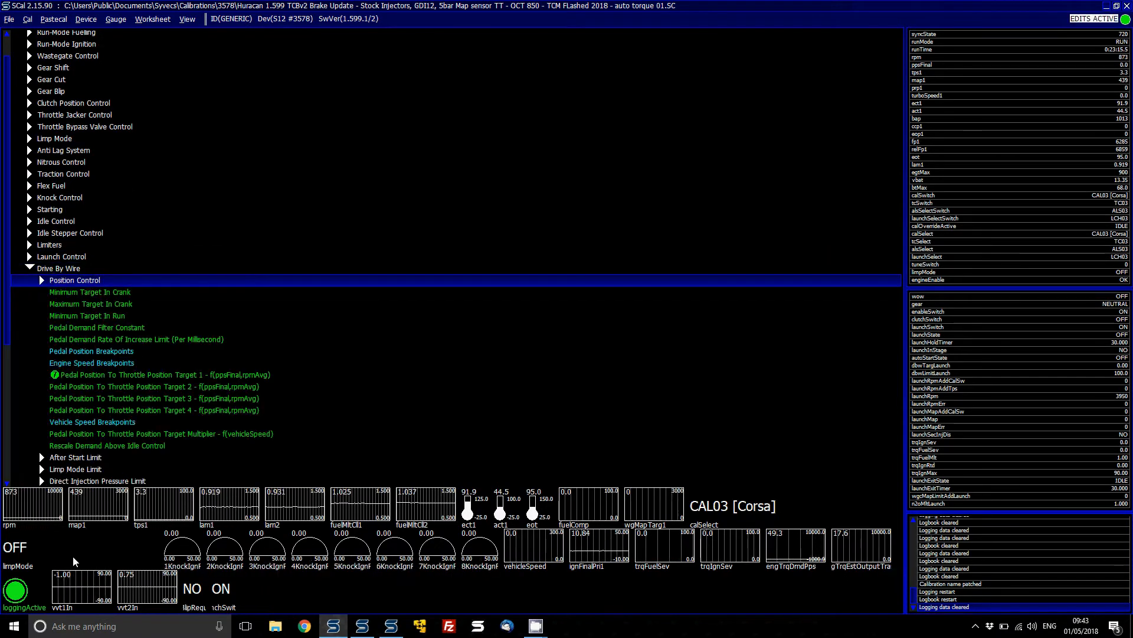
# Open the Maximum Target map in the Limp Mode Limit group of Drive By Wire.
pyautogui.press('Down')
pyautogui.press('Down')
pyautogui.press('Down')
pyautogui.press('Down')
pyautogui.press('Down')
pyautogui.press('Down')
pyautogui.press('Down')
pyautogui.press('Down')
pyautogui.press('Down')
pyautogui.press('Down')
pyautogui.press('Down')
pyautogui.press('Down')
pyautogui.press('Down')
pyautogui.press('Down')
pyautogui.press('Down')
pyautogui.press('Down')
pyautogui.press('Right')
pyautogui.press('Down')
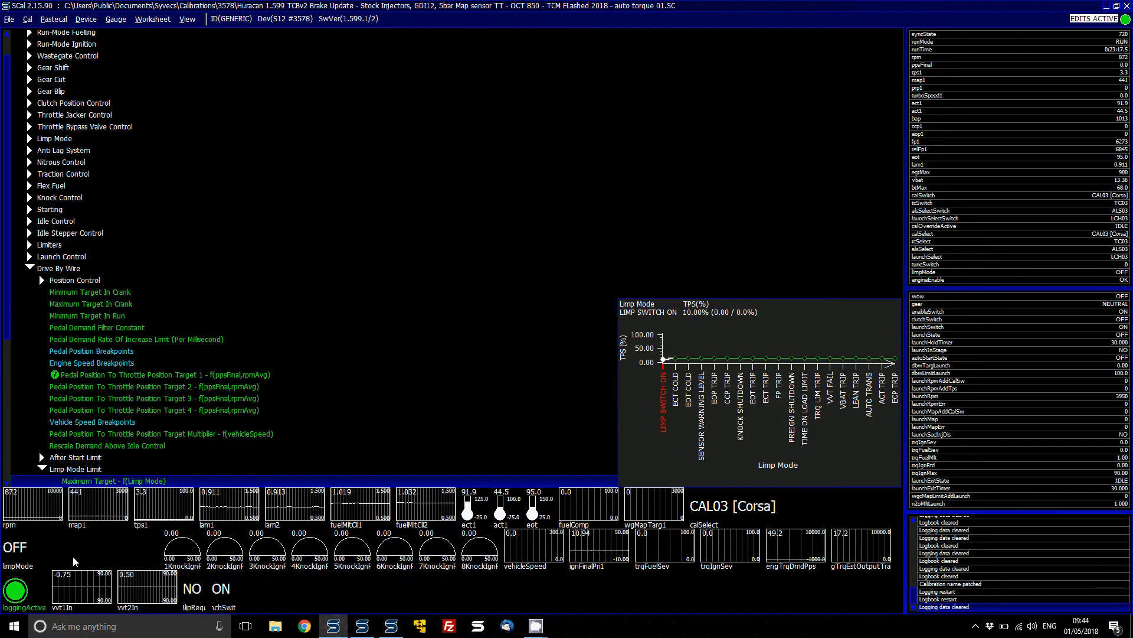
pyautogui.press('Return')
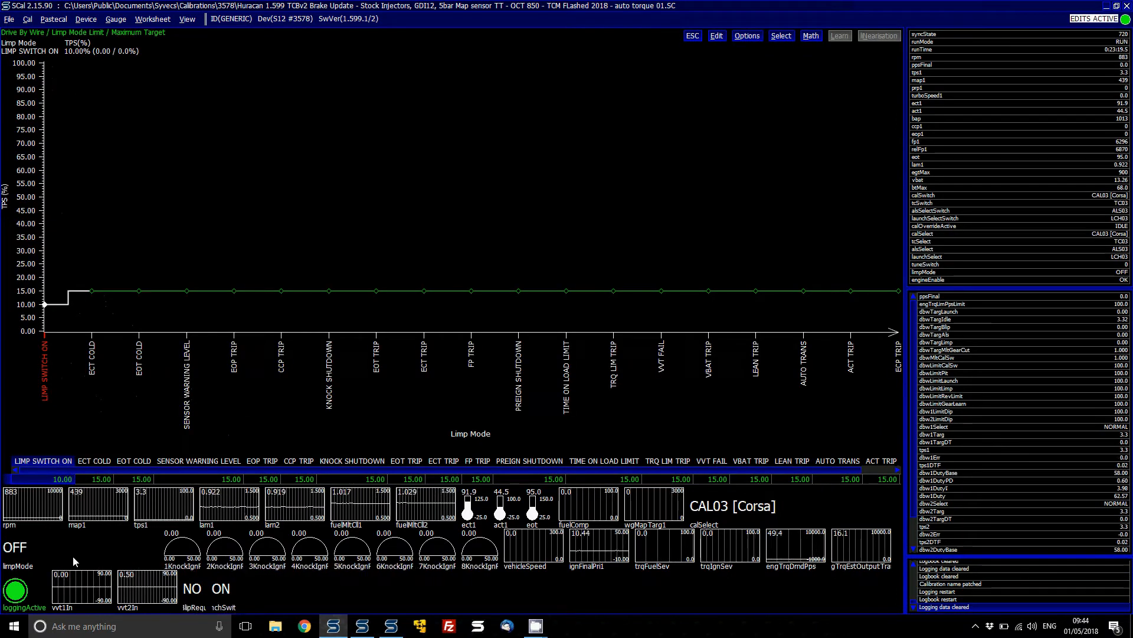
# Close the limp mode target map, collapse Drive By Wire and expand Launch Control again.
pyautogui.press('Escape')
pyautogui.press('Up')
pyautogui.press('Up')
pyautogui.press('Up')
pyautogui.press('Up')
pyautogui.press('Up')
pyautogui.press('Up')
pyautogui.press('Up')
pyautogui.press('Up')
pyautogui.press('Up')
pyautogui.press('Up')
pyautogui.press('Up')
pyautogui.press('Up')
pyautogui.press('Up')
pyautogui.press('Up')
pyautogui.press('Up')
pyautogui.press('Up')
pyautogui.press('Up')
pyautogui.press('Up')
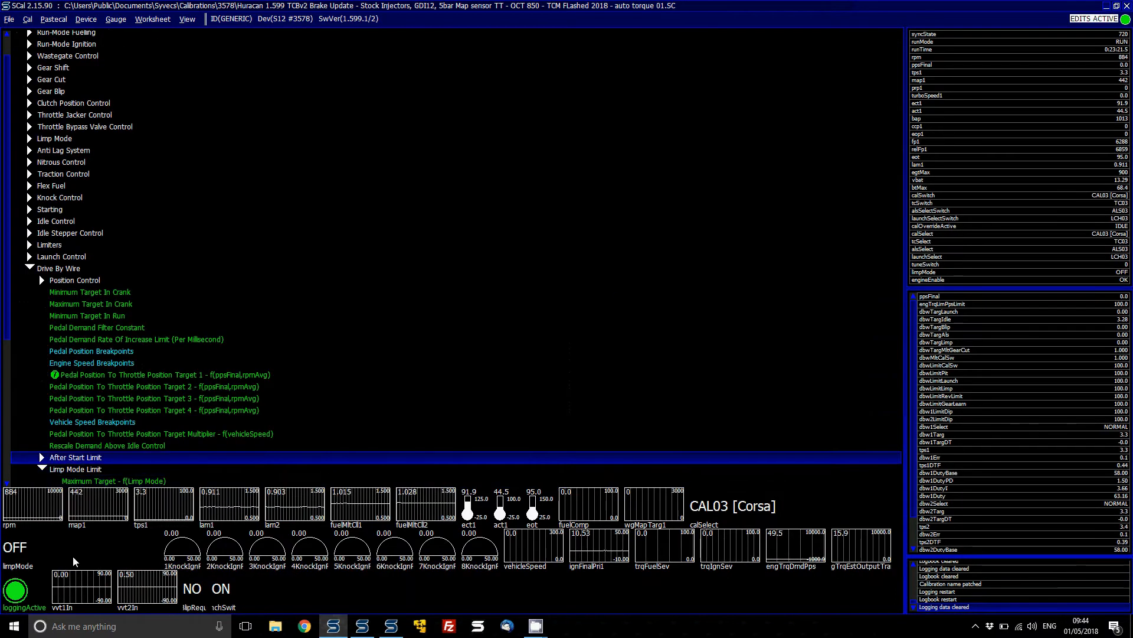
pyautogui.press('Left')
pyautogui.press('Up')
pyautogui.press('Up')
pyautogui.press('Up')
pyautogui.press('Down')
pyautogui.press('Down')
pyautogui.press('Right')
# Examine the launch Ignition Cut Severity and Fuel Cut Severity maps and the Engine Speed Error Breakpoints.
pyautogui.press('Down')
pyautogui.press('Down')
pyautogui.press('Down')
pyautogui.press('Down')
pyautogui.press('Down')
pyautogui.press('Down')
pyautogui.press('Down')
pyautogui.press('Down')
pyautogui.press('Down')
pyautogui.press('Down')
pyautogui.press('Down')
pyautogui.press('Down')
pyautogui.press('Down')
pyautogui.press('Down')
pyautogui.press('Down')
pyautogui.press('Down')
pyautogui.press('Down')
pyautogui.press('Down')
pyautogui.press('Down')
pyautogui.press('Down')
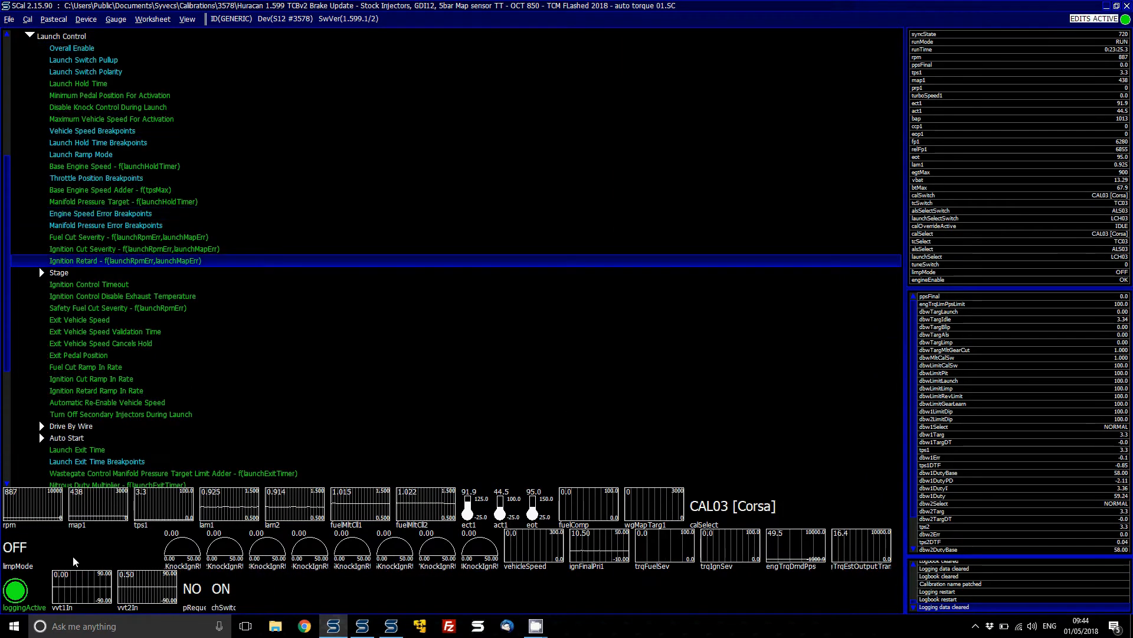
pyautogui.press('Up')
pyautogui.press('Up')
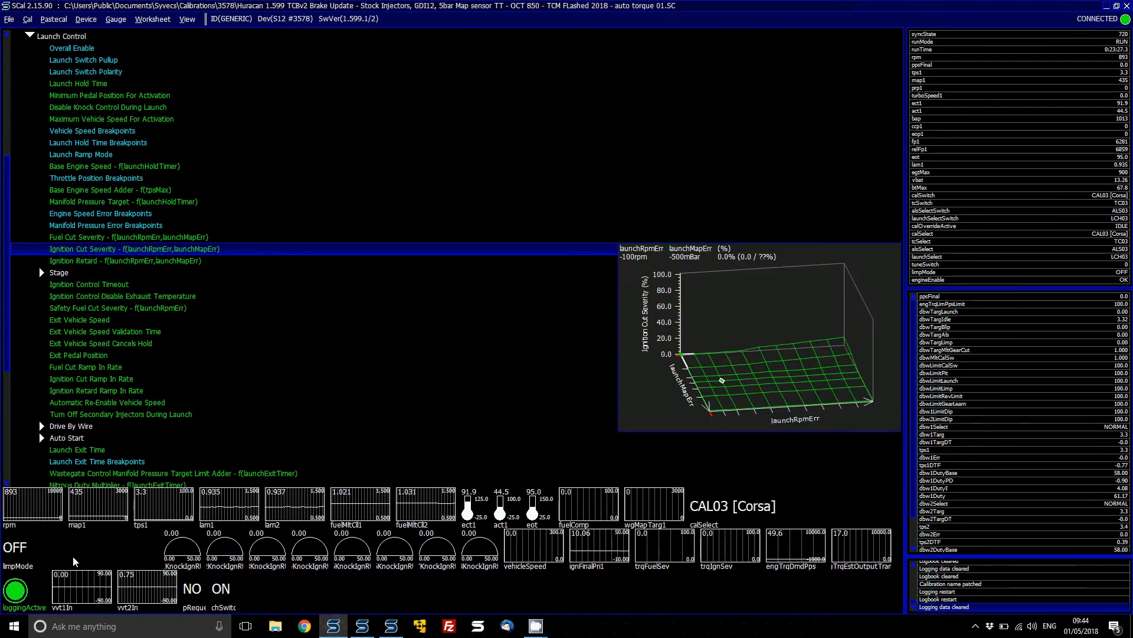
pyautogui.press('Up')
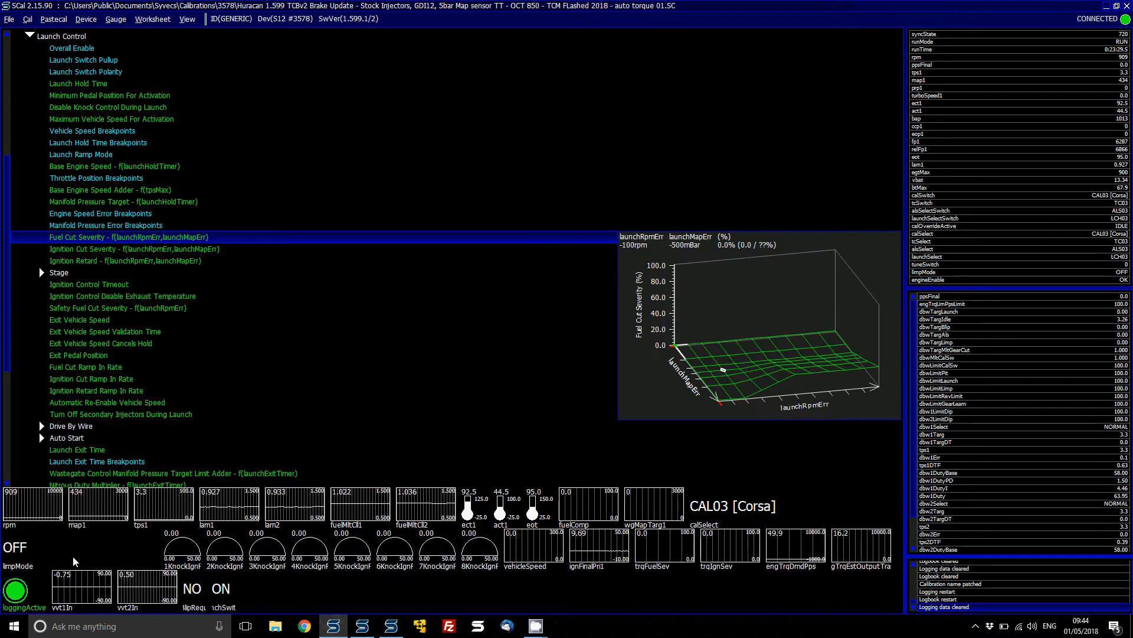
pyautogui.press('Up')
pyautogui.press('Up')
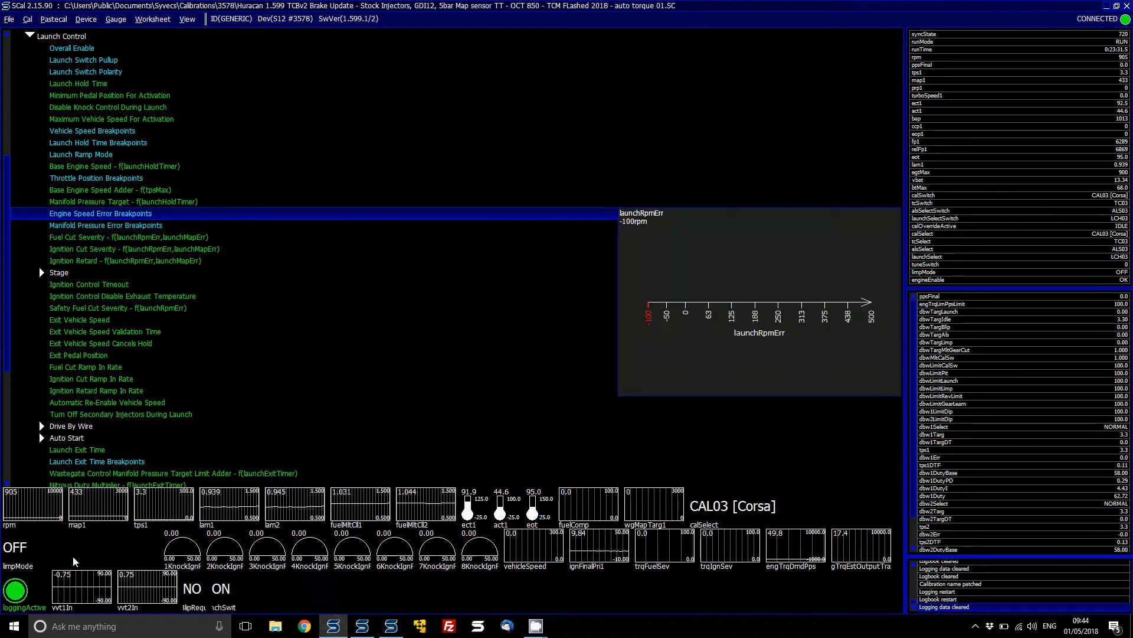
# Review the Launch Hold Time and Launch Switch Polarity settings of Launch Control.
pyautogui.press('Up')
pyautogui.press('Up')
pyautogui.press('Up')
pyautogui.press('Up')
pyautogui.press('Up')
pyautogui.press('Up')
pyautogui.press('Up')
pyautogui.press('Up')
pyautogui.press('Up')
pyautogui.press('Up')
pyautogui.press('Up')
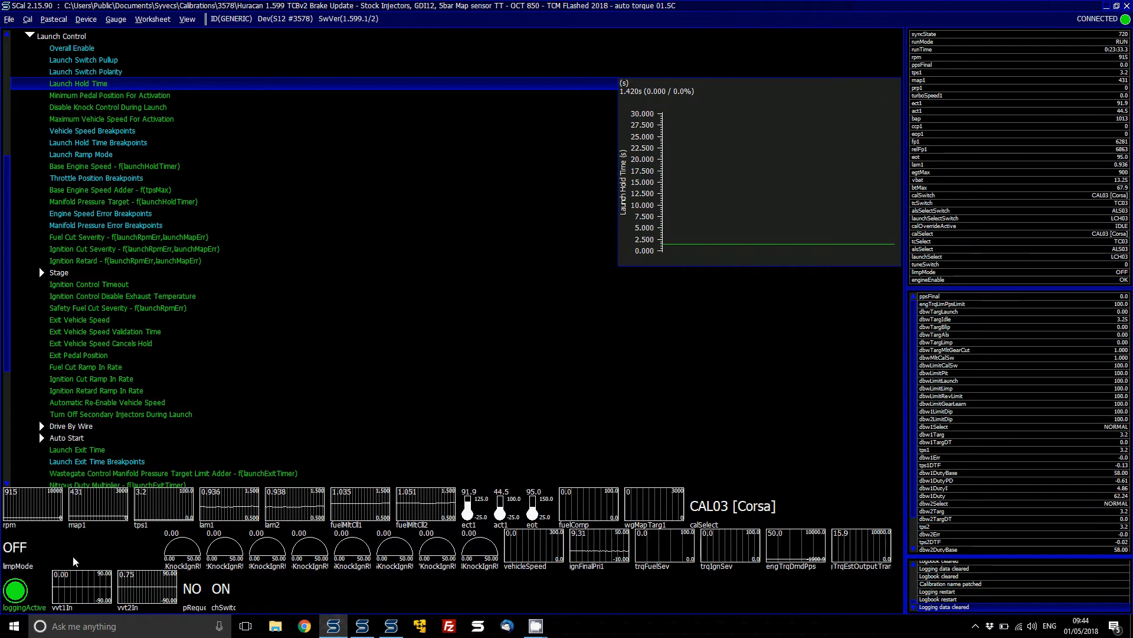
pyautogui.press('Up')
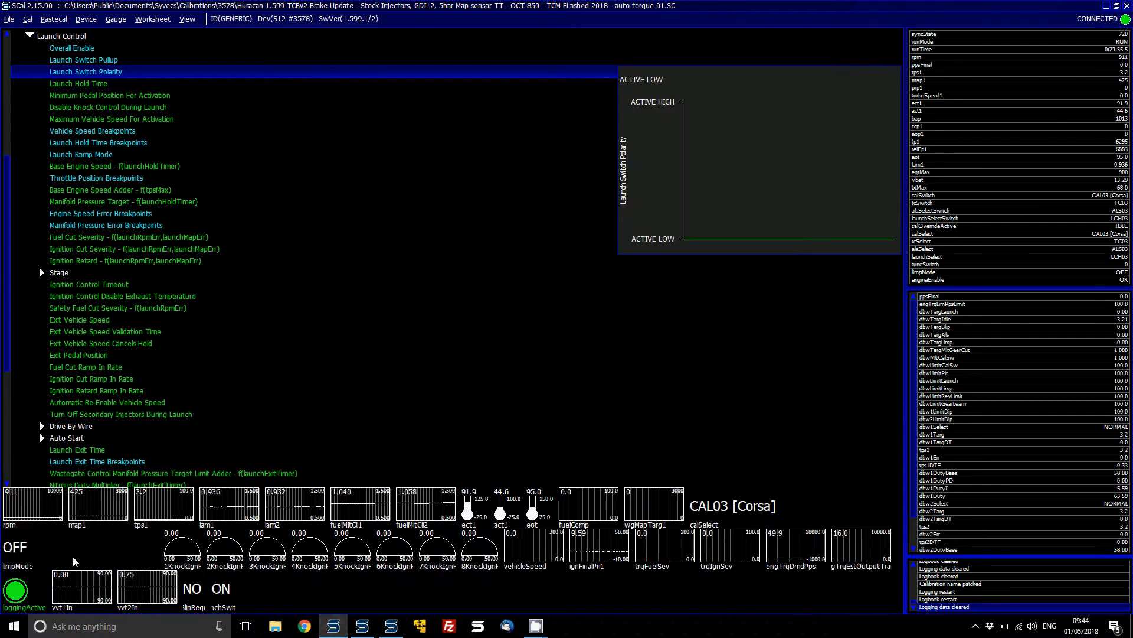
# Review the launch activation settings from Launch Hold Time through minimum pedal position and knock control to Maximum Vehicle Speed For Activation.
pyautogui.press('Down')
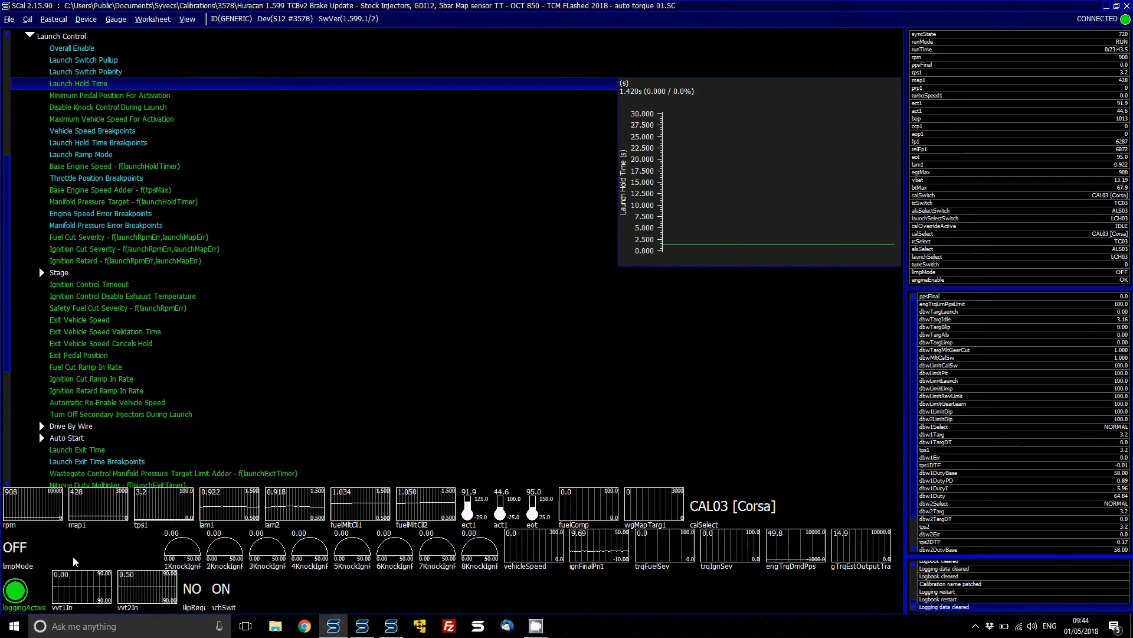
pyautogui.press('Down')
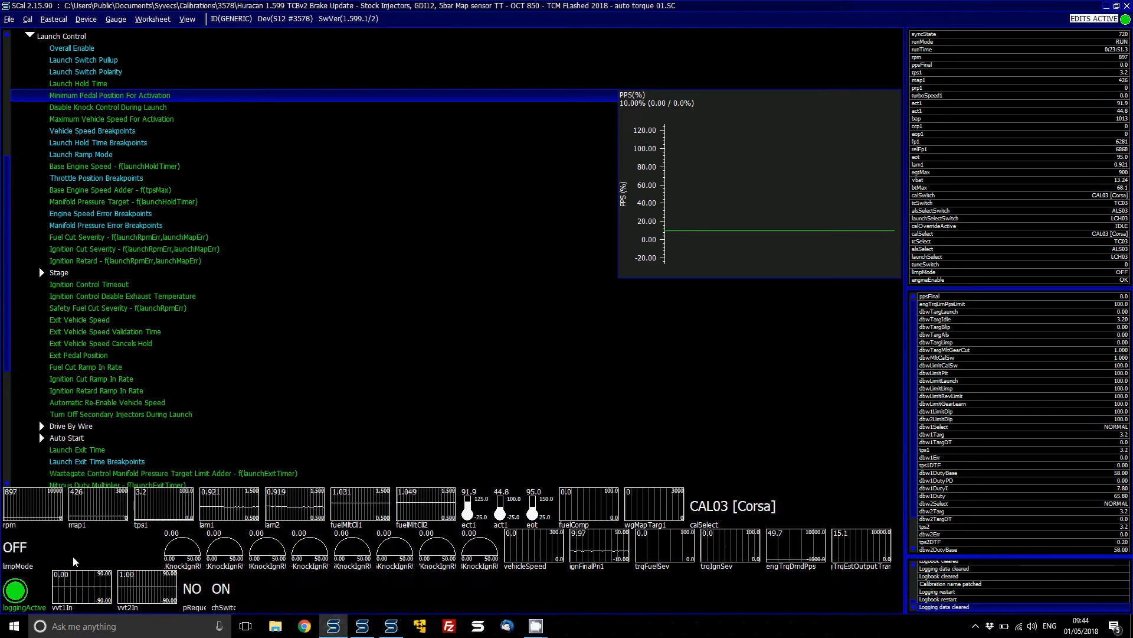
pyautogui.press('Down')
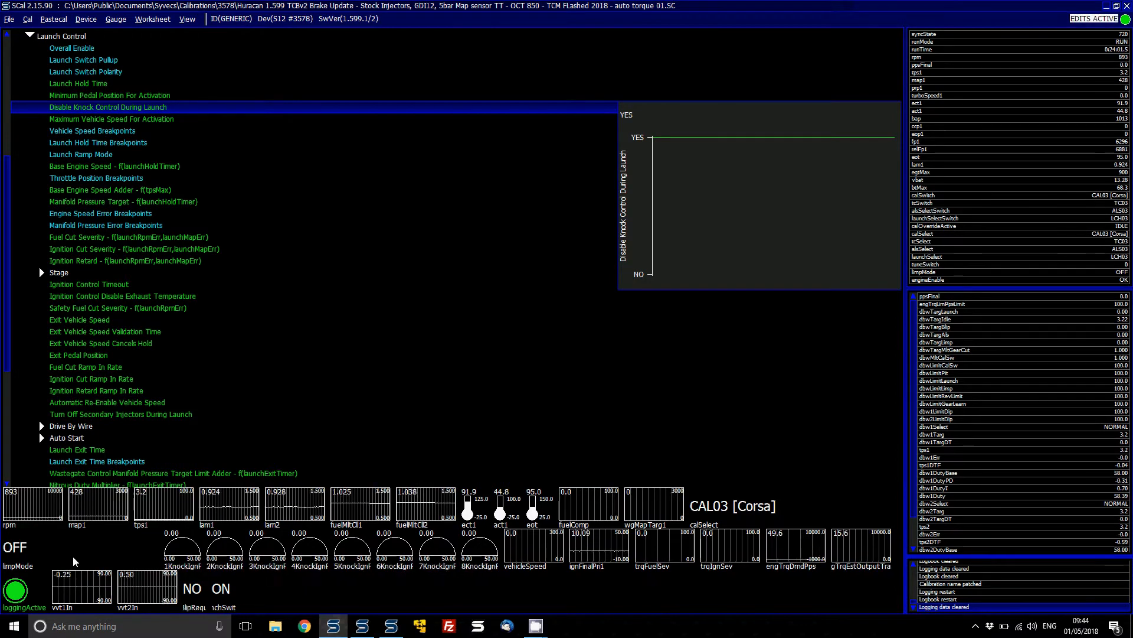
pyautogui.press('Down')
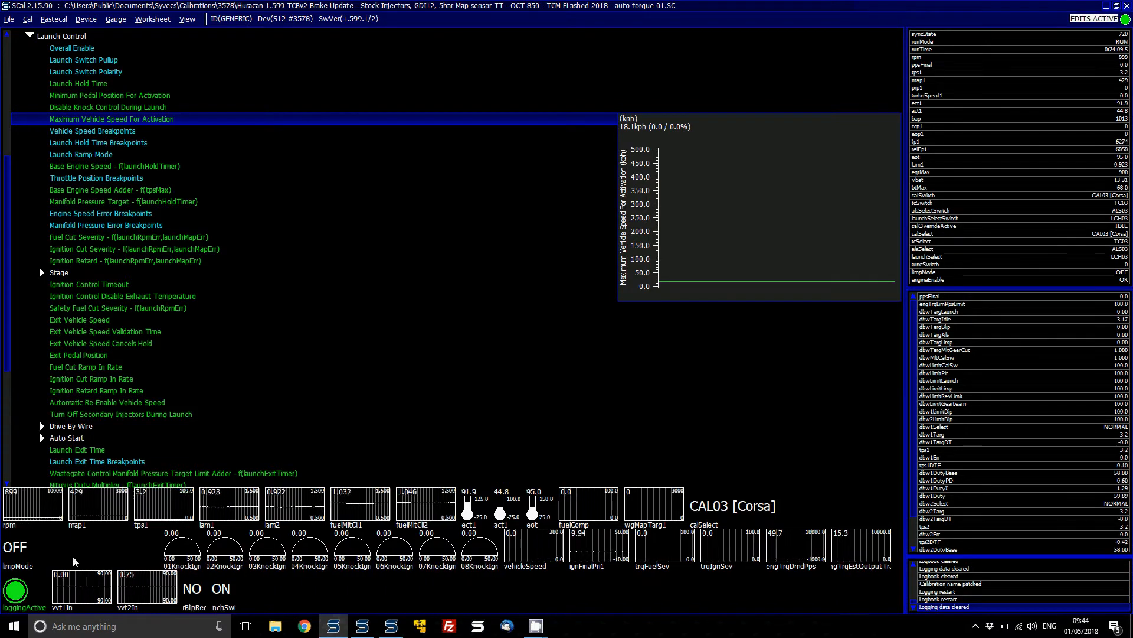
# Check the Launch Ramp Mode options of Launch Control.
pyautogui.press('Down')
pyautogui.press('Down')
pyautogui.press('Down')
pyautogui.press('Down')
pyautogui.press('Up')
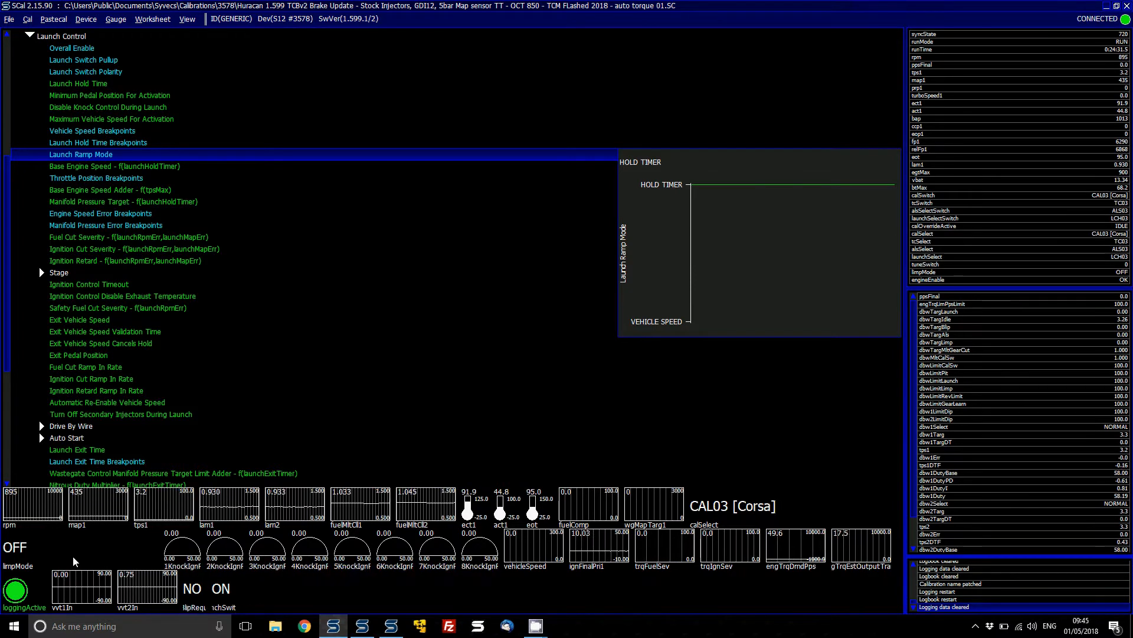
pyautogui.press('Down')
pyautogui.press('Up')
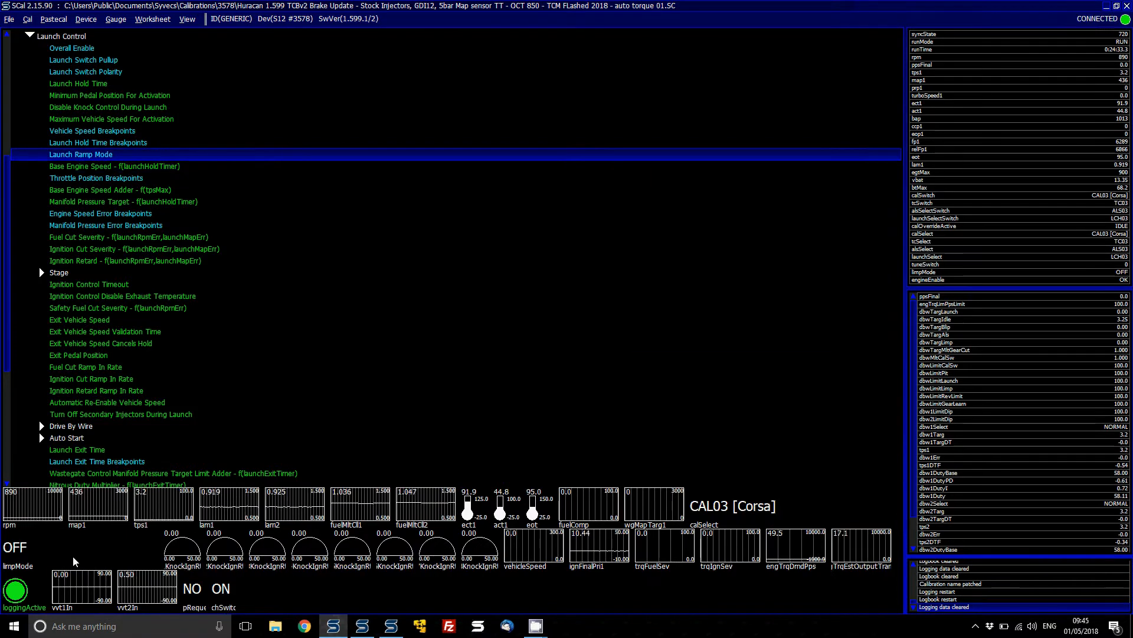
# Examine the Manifold Pressure Target curve and the Fuel Cut Severity map of Launch Control.
pyautogui.press('Up')
pyautogui.press('Down')
pyautogui.press('Down')
pyautogui.press('Down')
pyautogui.press('Down')
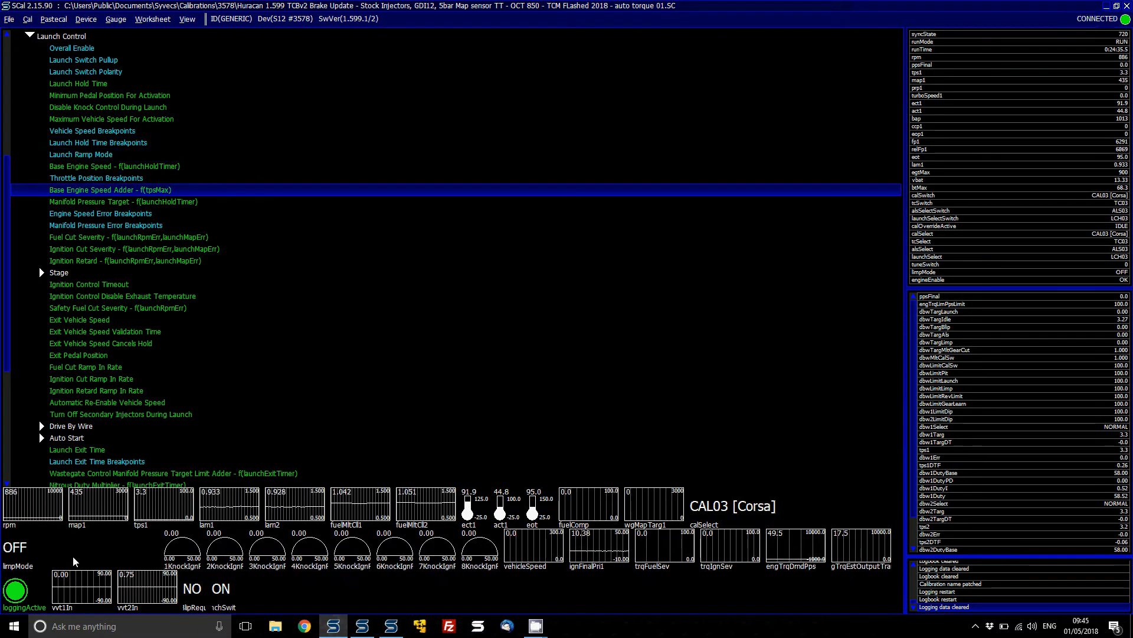
pyautogui.press('Down')
pyautogui.press('Down')
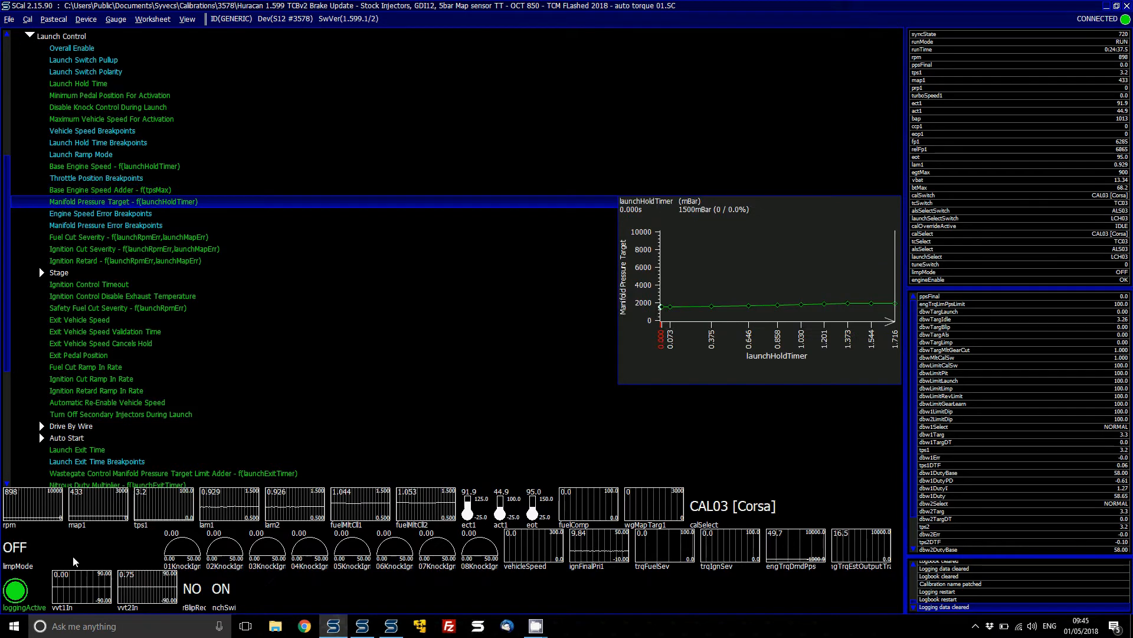
pyautogui.press('Down')
pyautogui.press('Down')
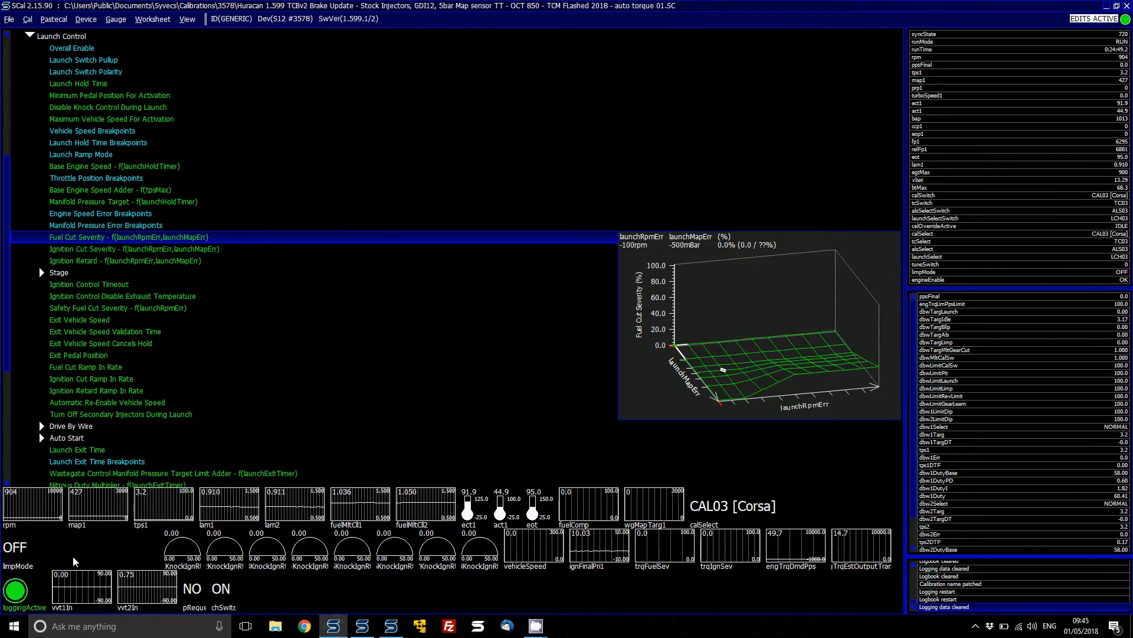
# Expand the Stage group and review Stage Exit At Hold Time Of and Stage Exit At Vehicle Speed Of.
pyautogui.press('Down')
pyautogui.press('Down')
pyautogui.press('Down')
pyautogui.press('Right')
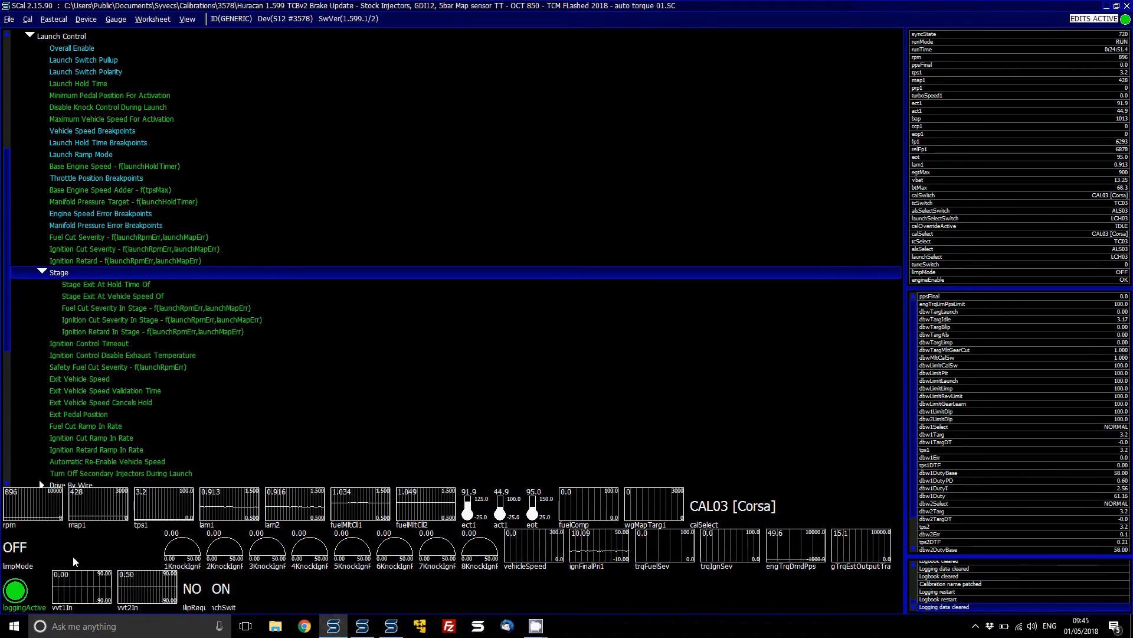
pyautogui.press('Down')
pyautogui.press('Down')
pyautogui.press('Down')
pyautogui.press('Up')
pyautogui.press('Up')
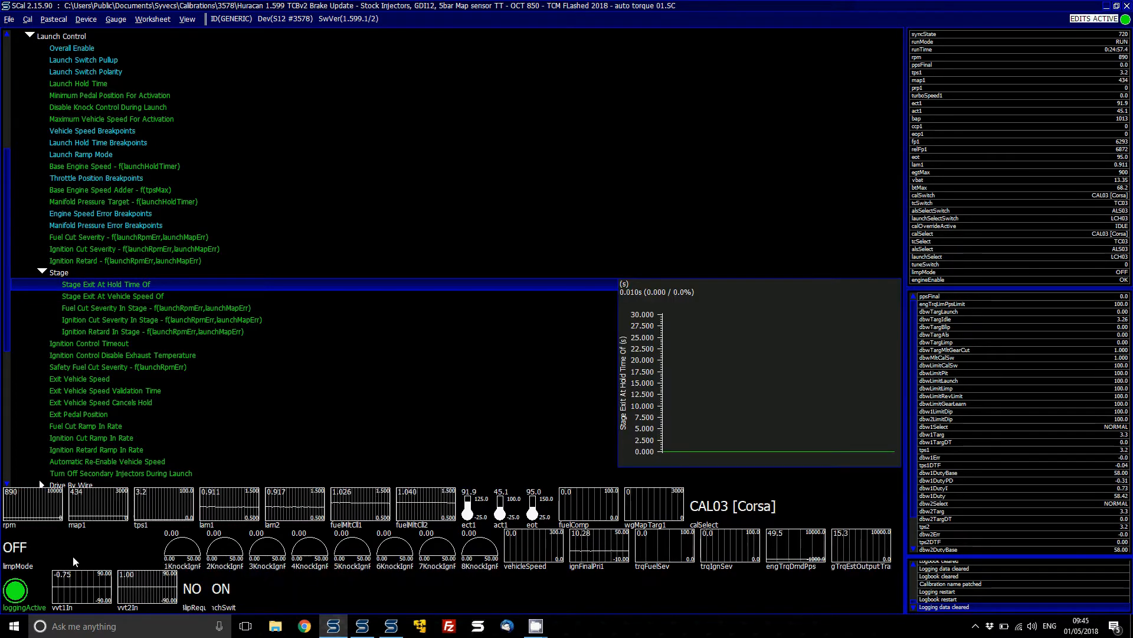
pyautogui.press('Down')
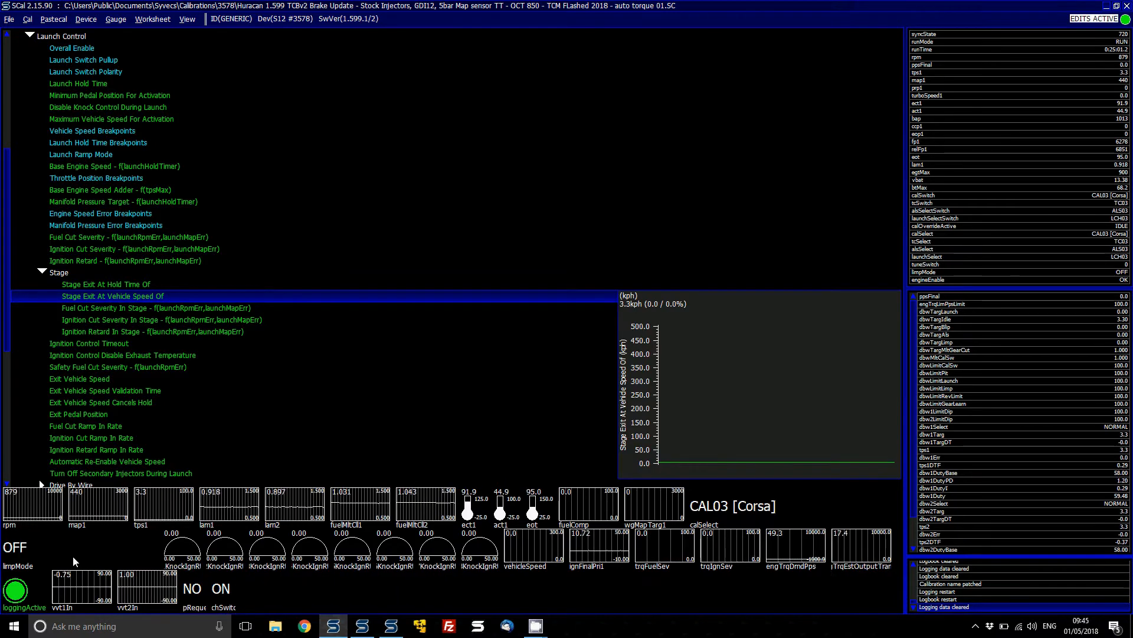
# Examine the Fuel Cut Severity In Stage map and return to the Launch Hold Time setting.
pyautogui.press('Up')
pyautogui.press('Up')
pyautogui.press('Up')
pyautogui.press('Up')
pyautogui.press('Up')
pyautogui.press('Up')
pyautogui.press('Up')
pyautogui.press('Up')
pyautogui.press('Up')
pyautogui.press('Up')
pyautogui.press('Up')
pyautogui.press('Up')
pyautogui.press('Up')
pyautogui.press('Up')
pyautogui.press('Up')
pyautogui.press('Up')
pyautogui.press('Up')
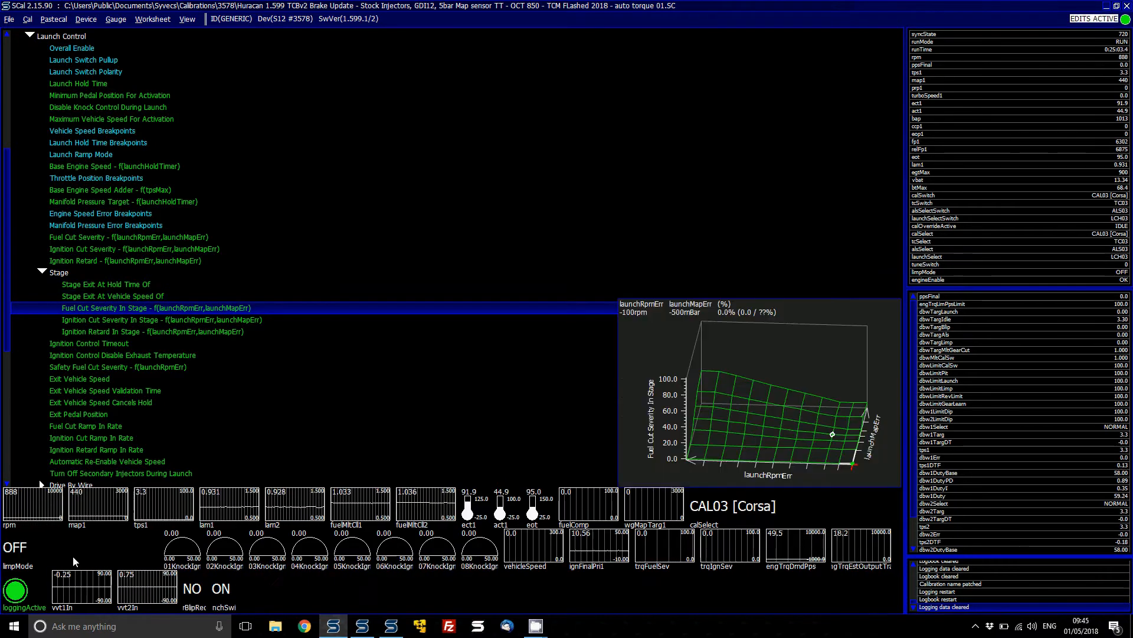
pyautogui.press('Up')
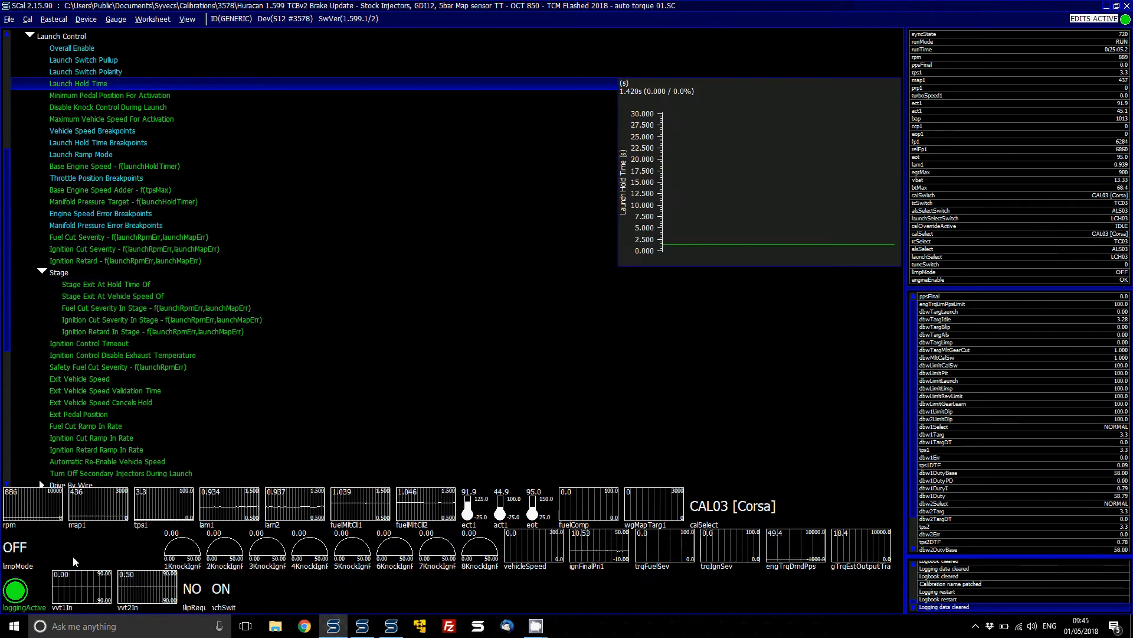
# Check the Minimum Pedal Position For Activation setting and the Ignition Retard map of Launch Control.
pyautogui.press('Down')
pyautogui.press('Down')
pyautogui.press('Down')
pyautogui.press('Down')
pyautogui.press('Down')
pyautogui.press('Down')
pyautogui.press('Down')
pyautogui.press('Down')
pyautogui.press('Down')
pyautogui.press('Down')
pyautogui.press('Down')
pyautogui.press('Down')
pyautogui.press('Down')
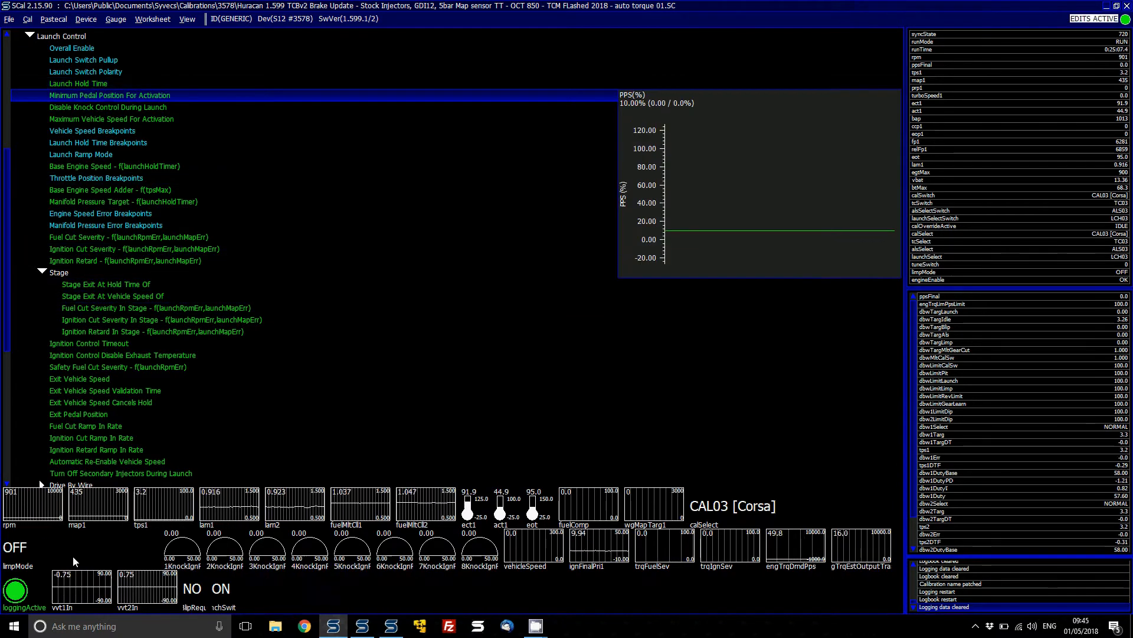
pyautogui.press('Down')
pyautogui.press('Down')
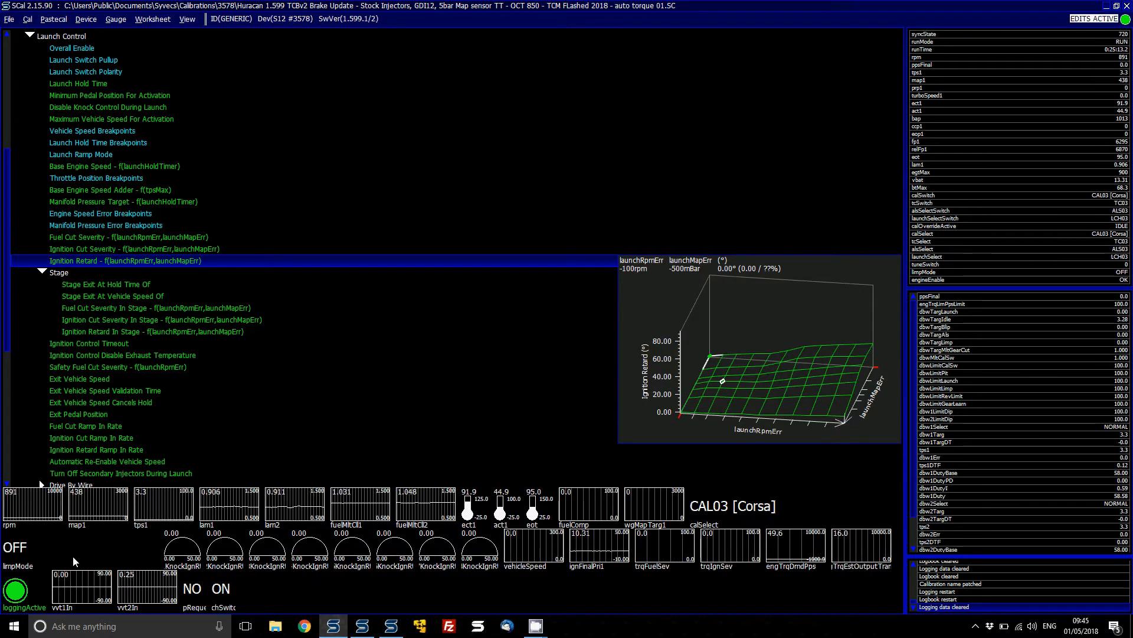
# Open the Fuel Cut Severity In Stage map and inspect its cells at -100 rpm launch speed error.
pyautogui.press('Down')
pyautogui.press('Down')
pyautogui.press('Down')
pyautogui.press('Down')
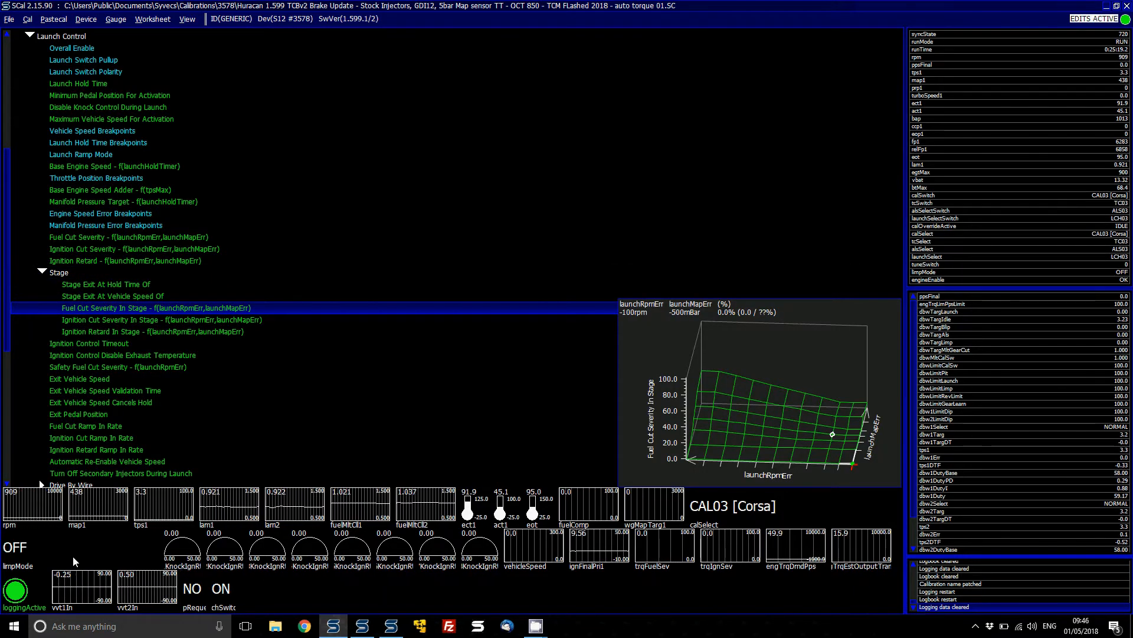
pyautogui.press('Return')
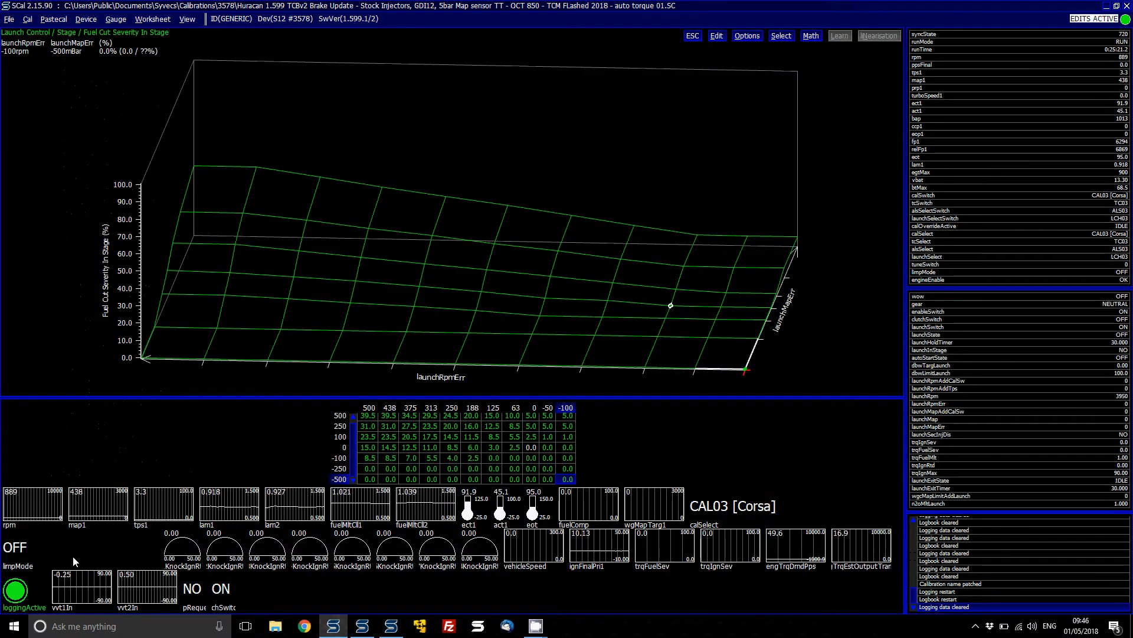
pyautogui.press('Up')
pyautogui.press('Up')
pyautogui.press('Up')
pyautogui.press('Up')
pyautogui.press('Up')
pyautogui.press('Up')
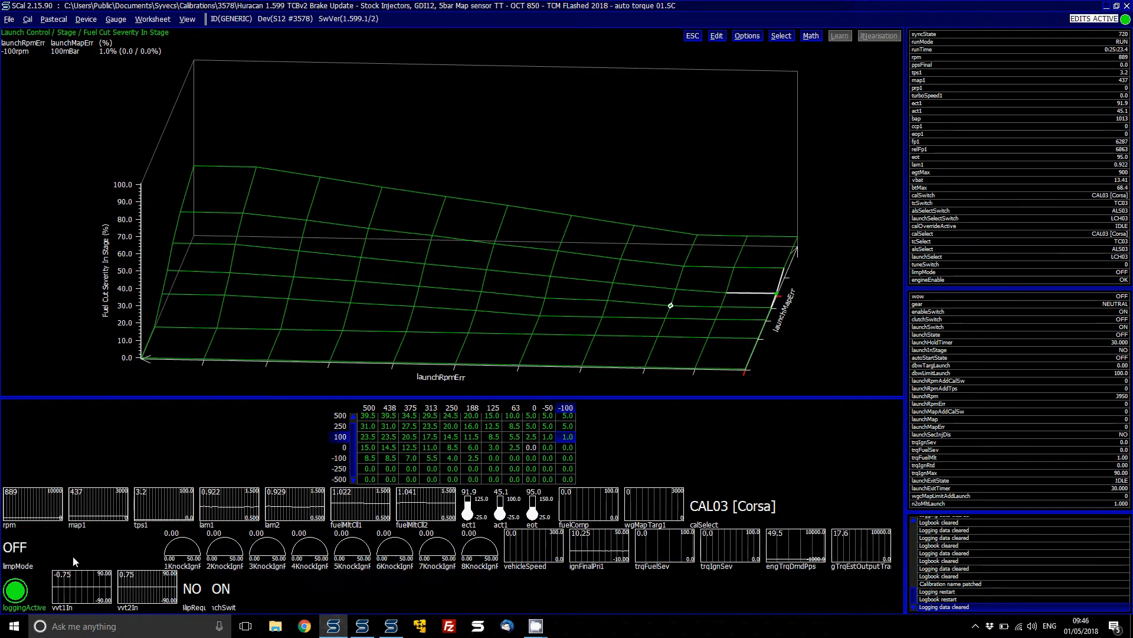
# Examine the 500 mBar row of the Fuel Cut Severity In Stage map between small and medium engine speed errors.
pyautogui.press('Left')
pyautogui.press('Left')
pyautogui.press('Left')
pyautogui.press('Left')
pyautogui.press('Left')
pyautogui.press('Left')
pyautogui.press('Right')
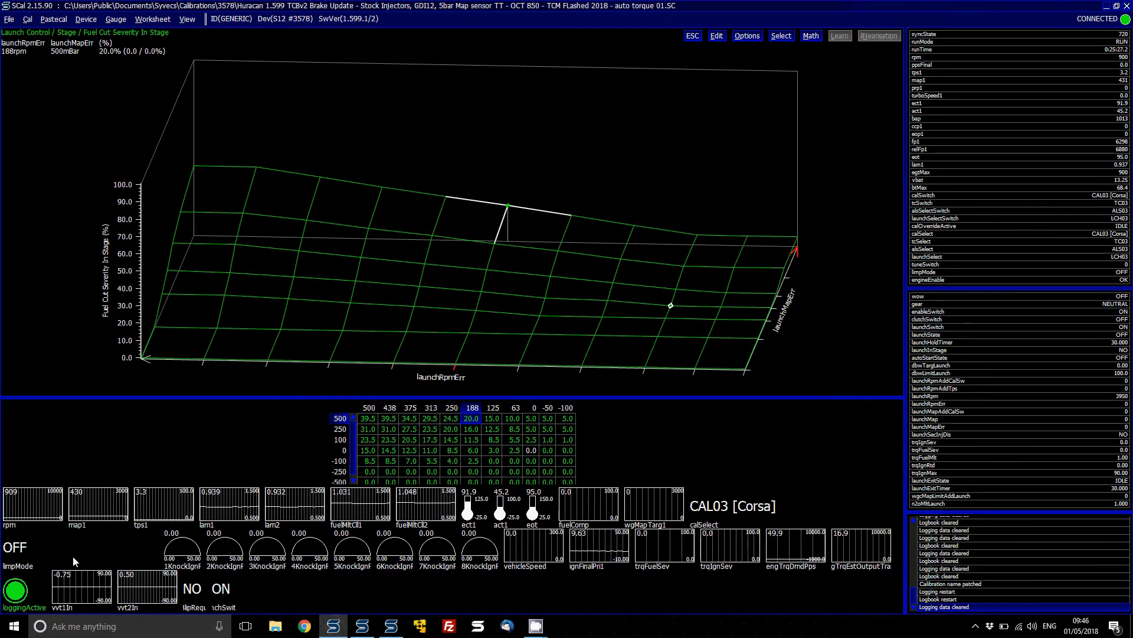
pyautogui.press('Right')
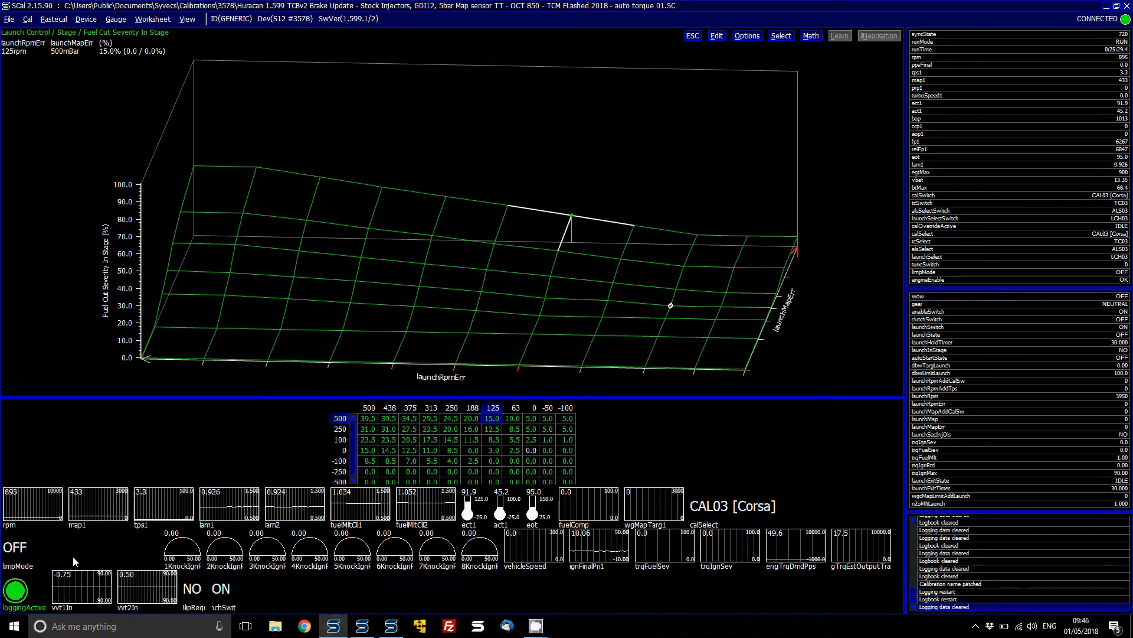
pyautogui.press('Right')
pyautogui.press('Right')
pyautogui.press('Left')
pyautogui.press('Left')
pyautogui.press('Left')
pyautogui.press('Left')
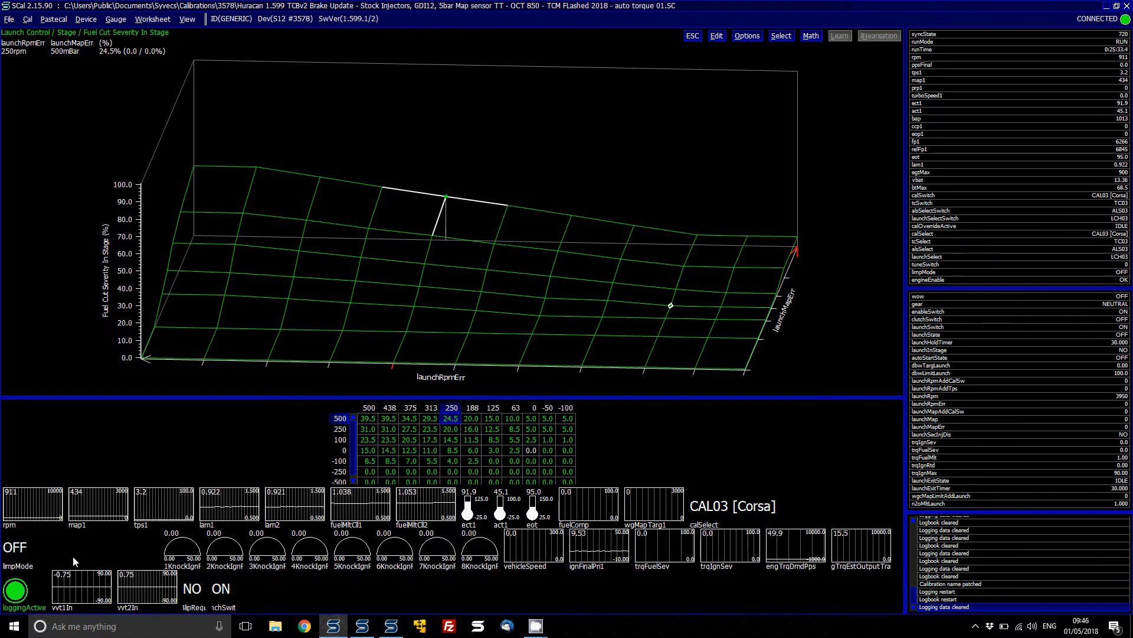
pyautogui.press('Down')
pyautogui.press('Up')
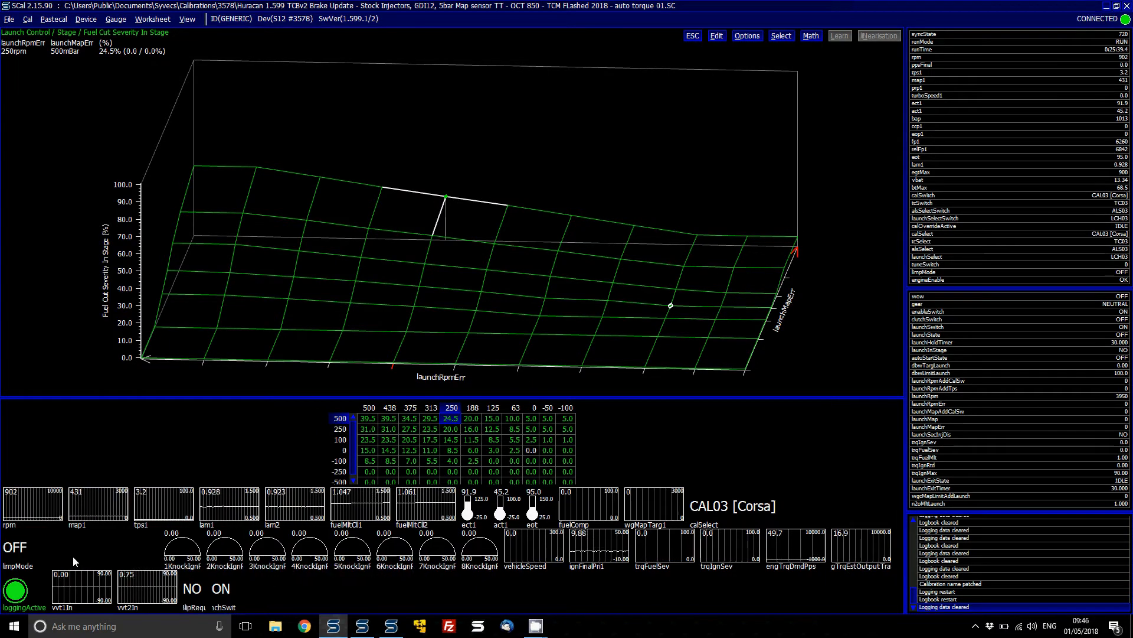
# Inspect the 500 rpm column and the -500 mBar row of the Fuel Cut Severity In Stage map and close it.
pyautogui.press('Left')
pyautogui.press('Left')
pyautogui.press('Left')
pyautogui.press('Left')
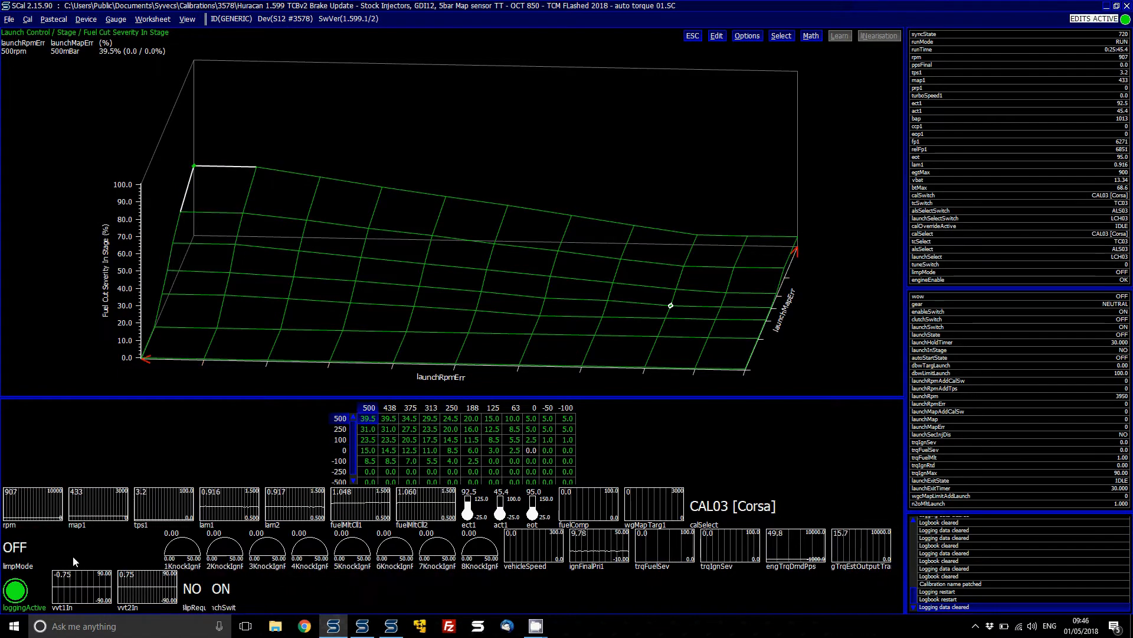
pyautogui.press('Down')
pyautogui.press('Down')
pyautogui.press('Down')
pyautogui.press('Down')
pyautogui.press('Down')
pyautogui.press('Down')
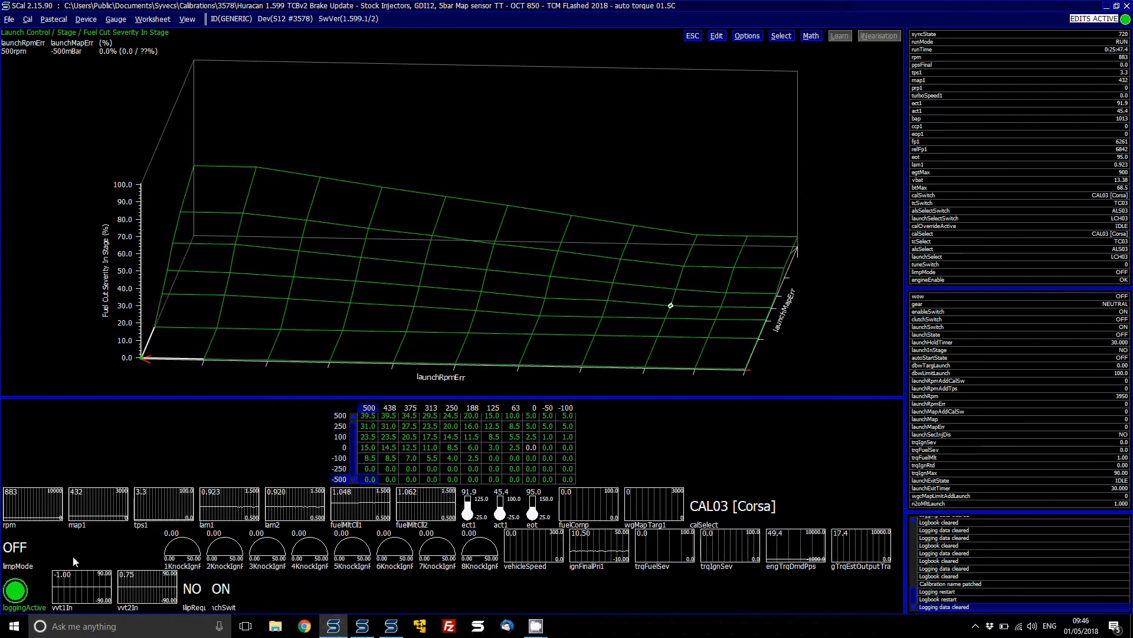
pyautogui.press('Right')
pyautogui.press('Right')
pyautogui.press('Right')
pyautogui.press('Right')
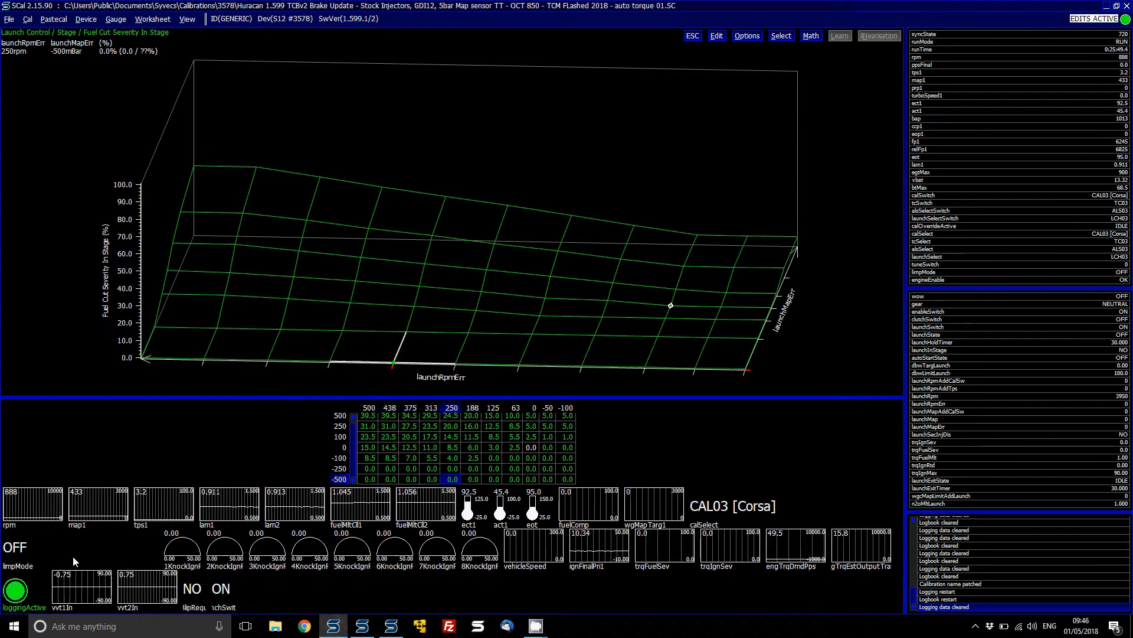
pyautogui.press('Escape')
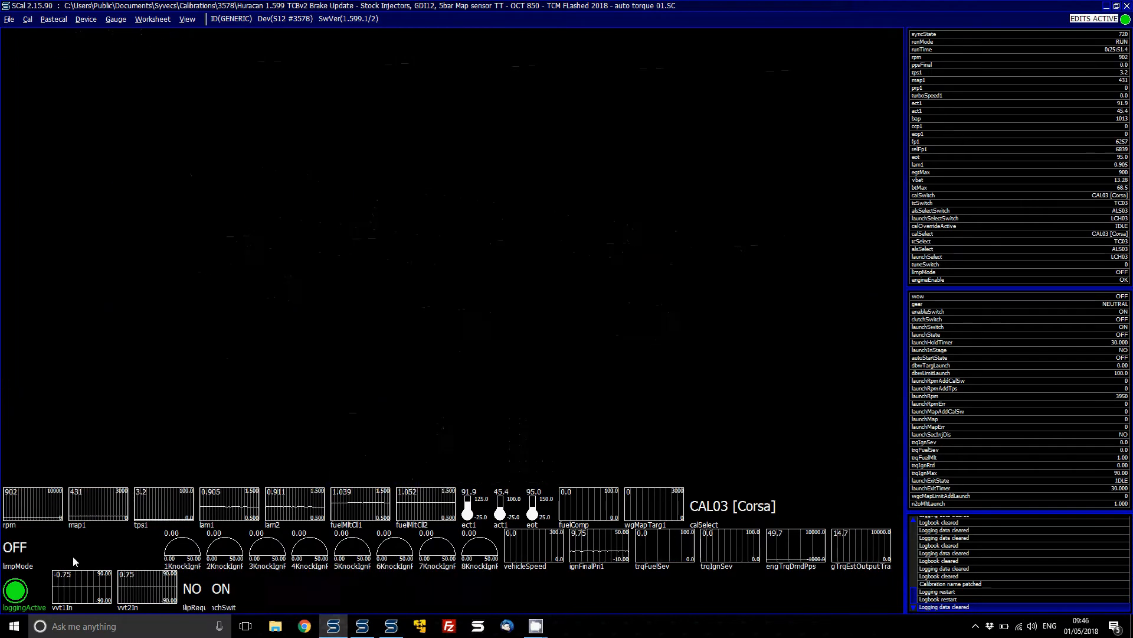
# Open the Ignition Retard In Stage map and examine its cells from 0 rpm to 188 rpm speed error.
pyautogui.press('Down')
pyautogui.press('Return')
pyautogui.press('Right')
pyautogui.press('Right')
pyautogui.press('Right')
pyautogui.press('Right')
pyautogui.press('Right')
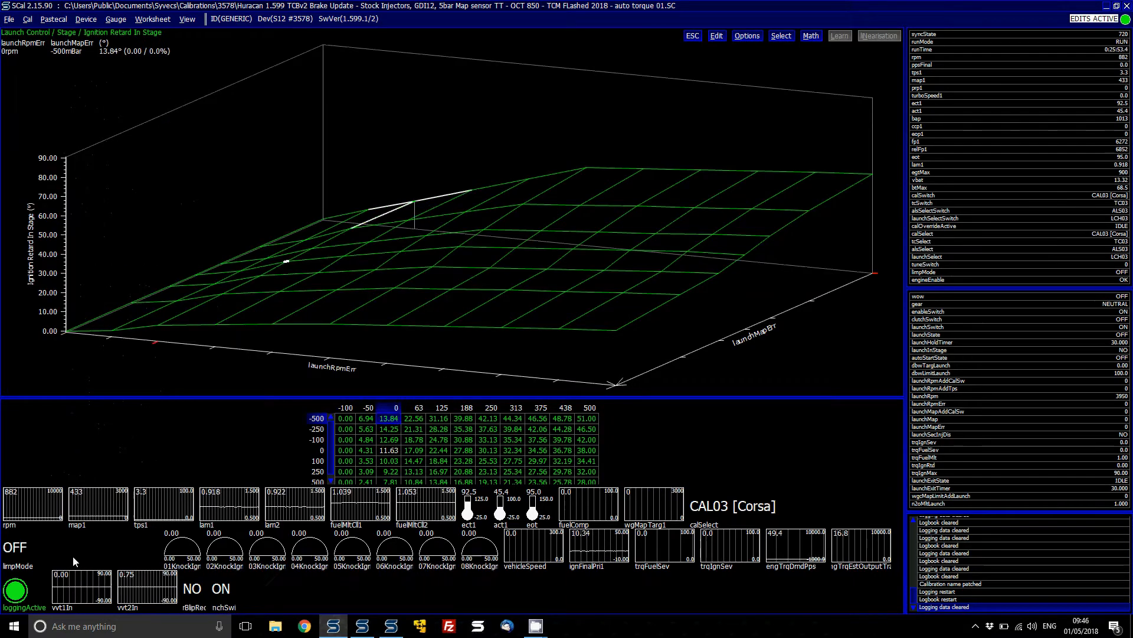
pyautogui.press('Down')
pyautogui.press('Down')
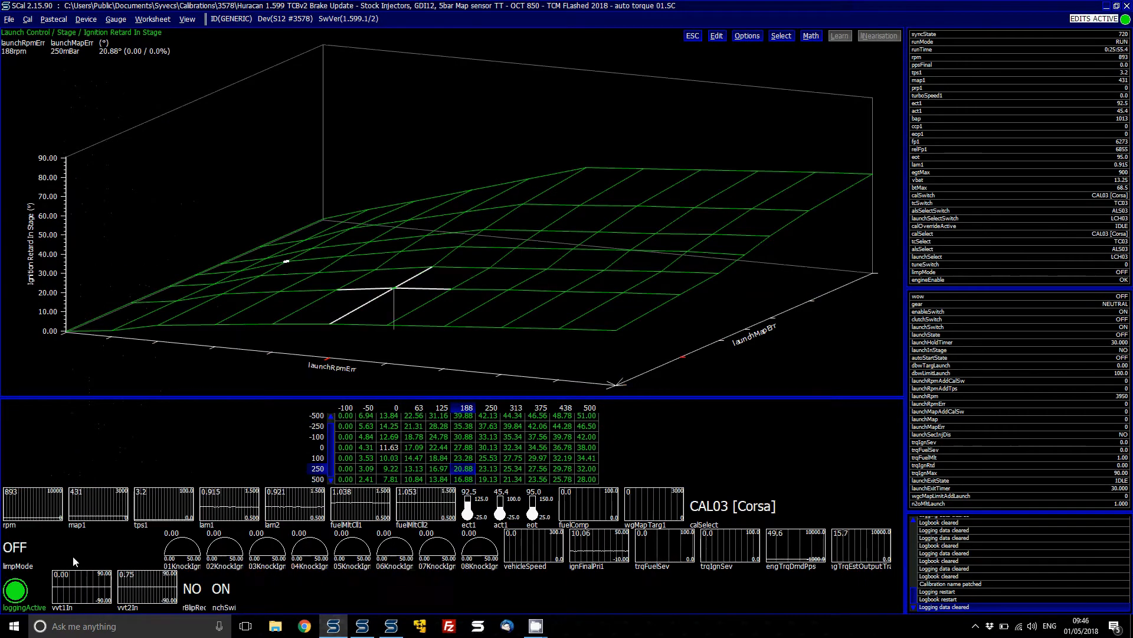
# Compare the cells along the -500 mBar row of the Ignition Retard In Stage map and close the map.
pyautogui.press('Up')
pyautogui.press('Up')
pyautogui.press('Left')
pyautogui.press('Left')
pyautogui.press('Left')
pyautogui.press('Left')
pyautogui.press('Left')
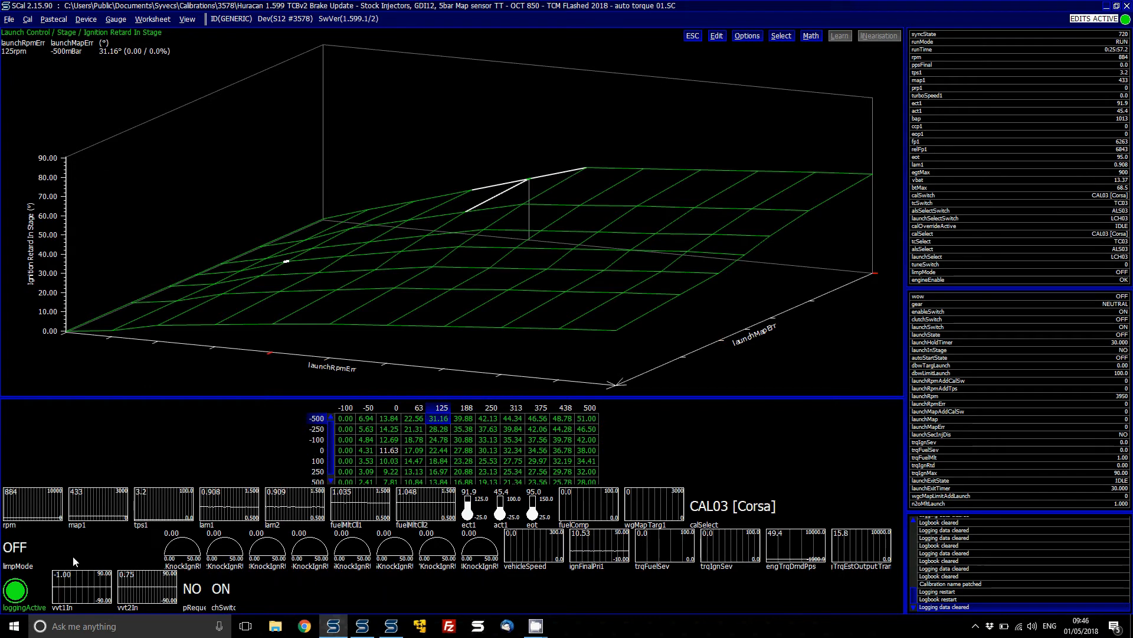
pyautogui.press('Right')
pyautogui.press('Right')
pyautogui.press('Right')
pyautogui.press('Right')
pyautogui.press('Right')
pyautogui.press('Right')
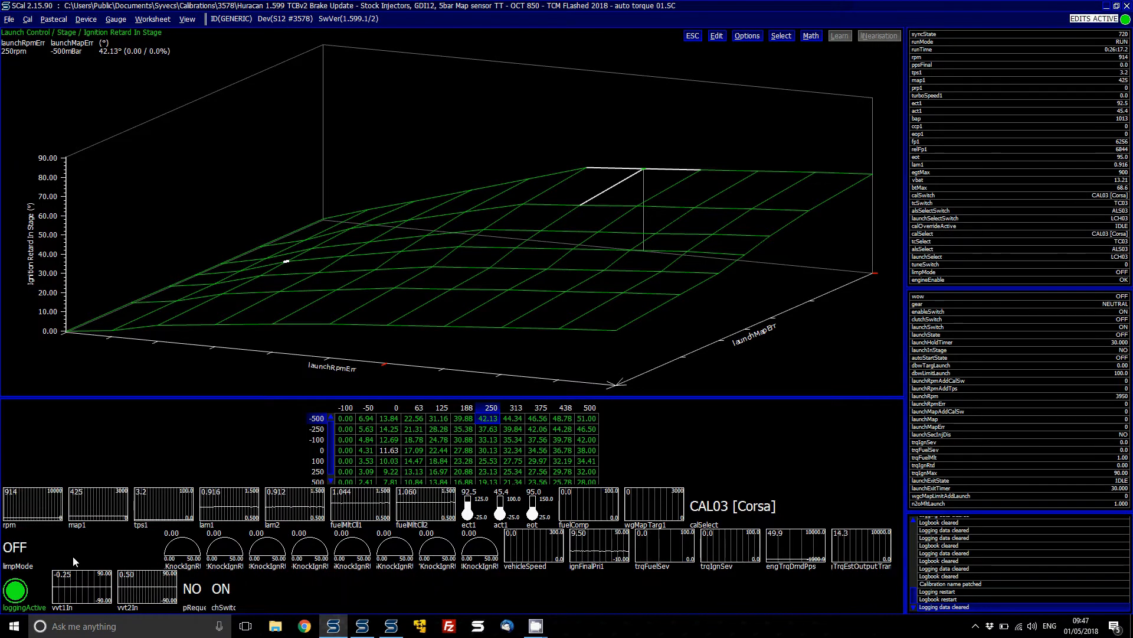
pyautogui.press('Down')
pyautogui.press('Down')
pyautogui.press('Escape')
# Go back to the Fuel Cut Severity In Stage entry in the Stage group.
pyautogui.press('Up')
pyautogui.press('Up')
pyautogui.press('Up')
pyautogui.press('Up')
pyautogui.press('Up')
pyautogui.press('Up')
pyautogui.press('Up')
pyautogui.press('Up')
pyautogui.press('Up')
pyautogui.press('Up')
pyautogui.press('Up')
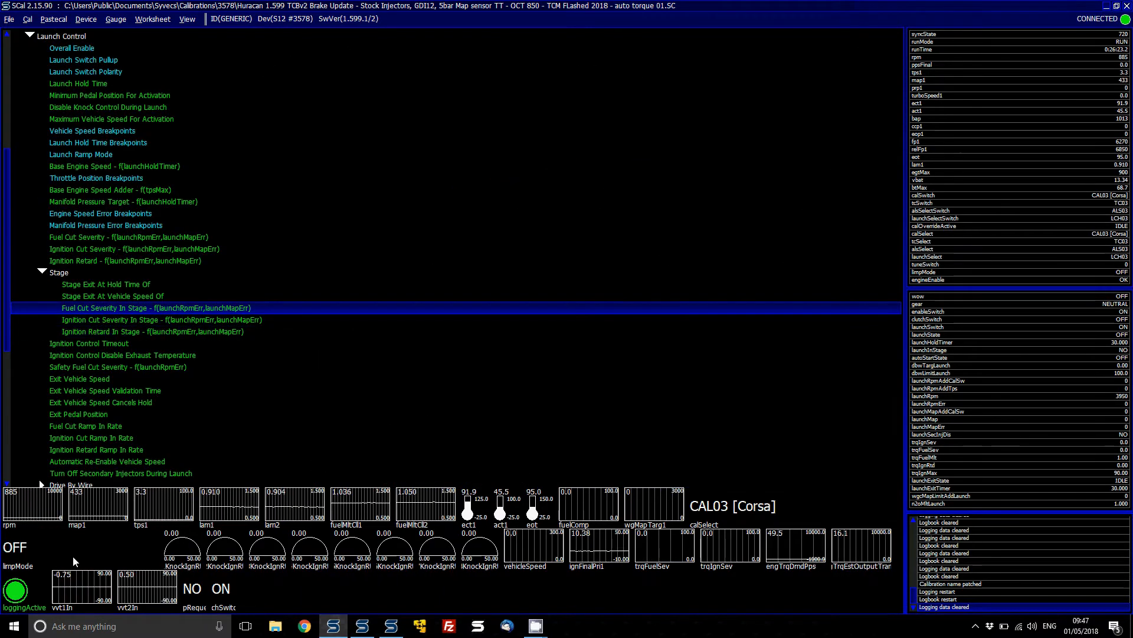
# Reopen the Ignition Retard In Stage map, inspect the 0 mBar row and the 250 rpm column, and close it.
pyautogui.press('Down')
pyautogui.press('Down')
pyautogui.press('Down')
pyautogui.press('Down')
pyautogui.press('Down')
pyautogui.press('Down')
pyautogui.press('Down')
pyautogui.press('Down')
pyautogui.press('Down')
pyautogui.press('Down')
pyautogui.press('Down')
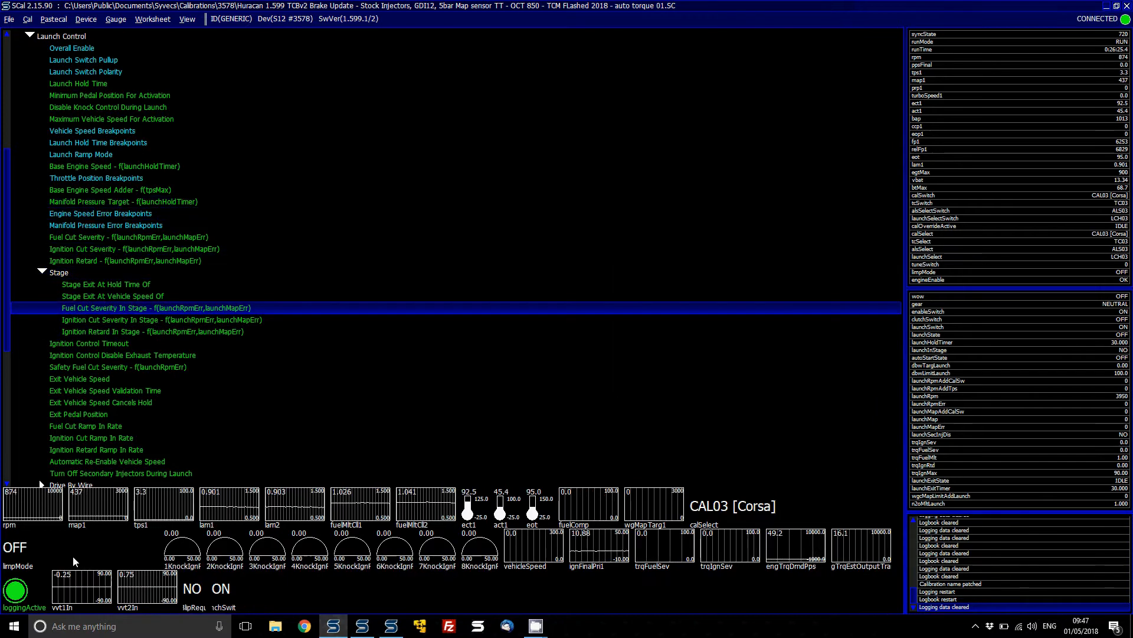
pyautogui.press('Return')
pyautogui.press('Right')
pyautogui.press('Right')
pyautogui.press('Right')
pyautogui.press('Right')
pyautogui.press('Down')
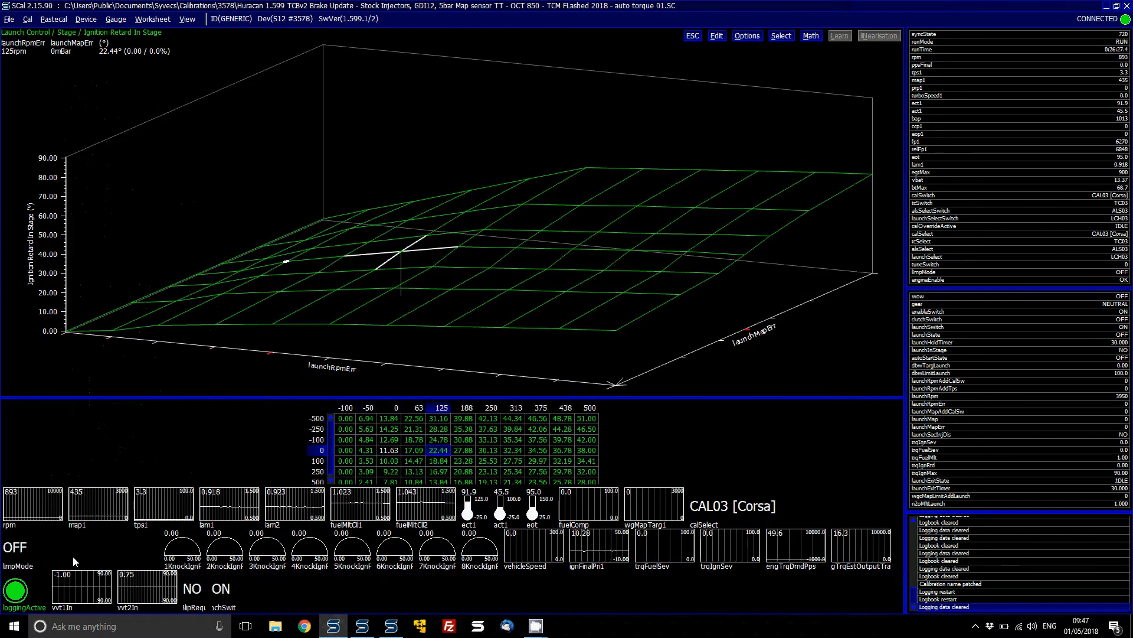
pyautogui.press('Right')
pyautogui.press('Right')
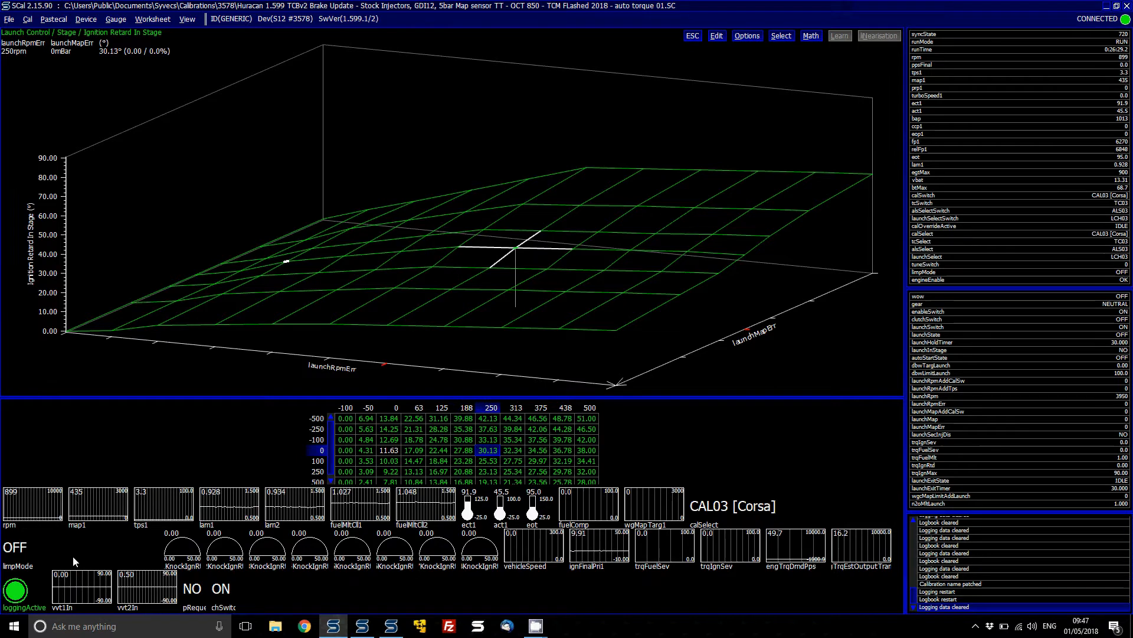
pyautogui.press('Down')
pyautogui.press('Down')
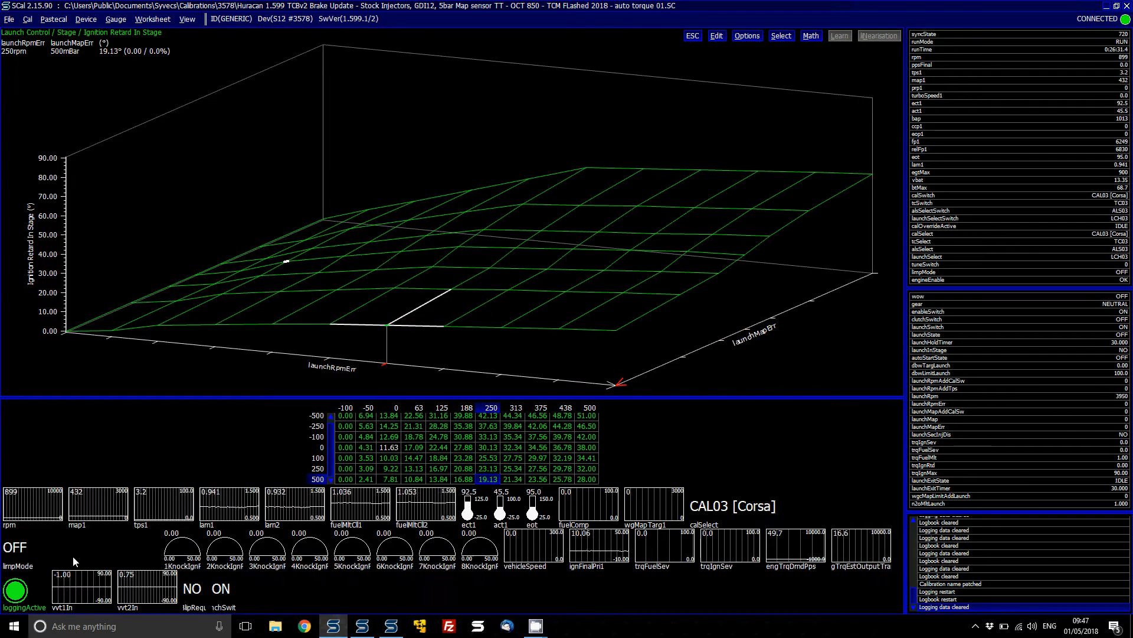
pyautogui.press('Escape')
# Collapse the Stage group and select the Ignition Control Timeout setting.
pyautogui.press('Up')
pyautogui.press('Up')
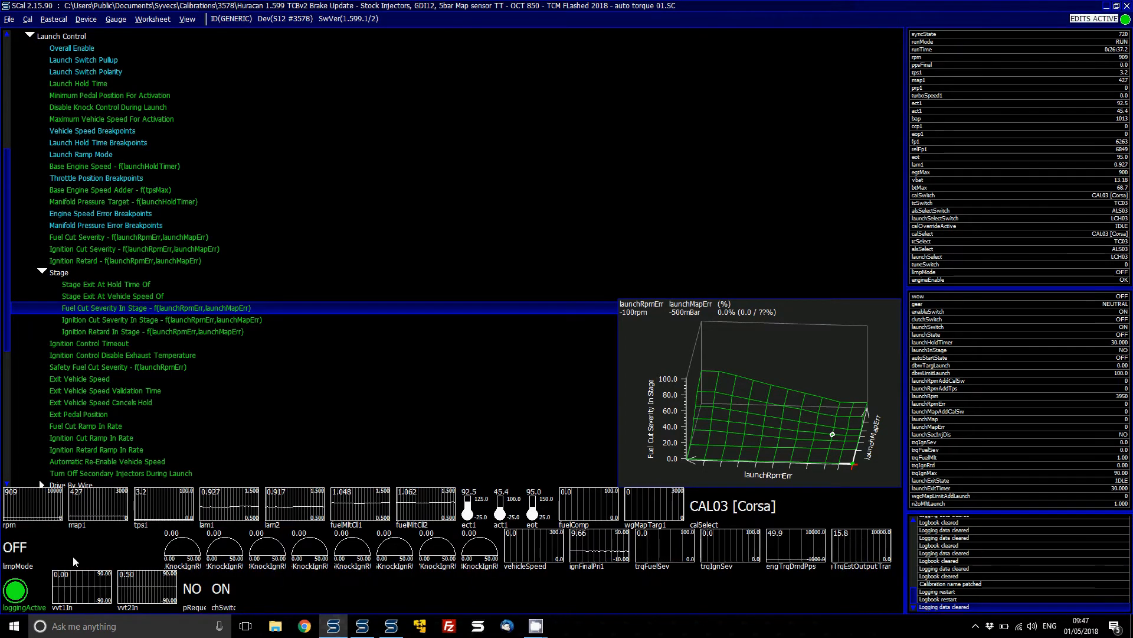
pyautogui.press('Up')
pyautogui.press('Up')
pyautogui.press('Up')
pyautogui.press('Left')
pyautogui.press('Down')
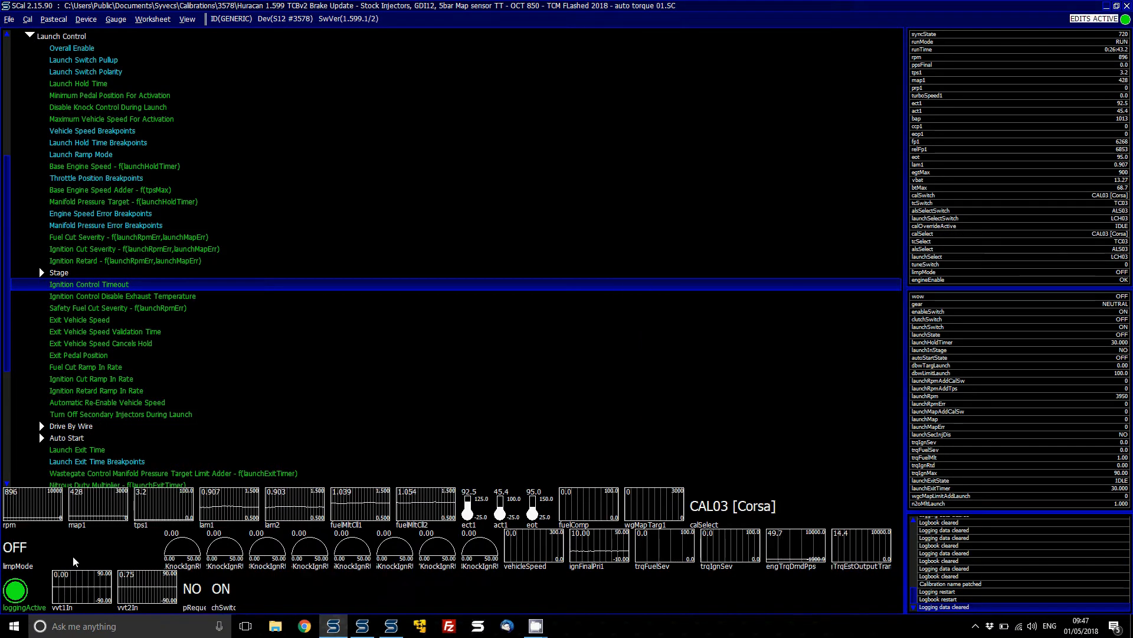
# Review the Ignition Control Disable Exhaust Temperature, Exit Vehicle Speed and Exit Pedal Position settings of Launch Control.
pyautogui.press('Down')
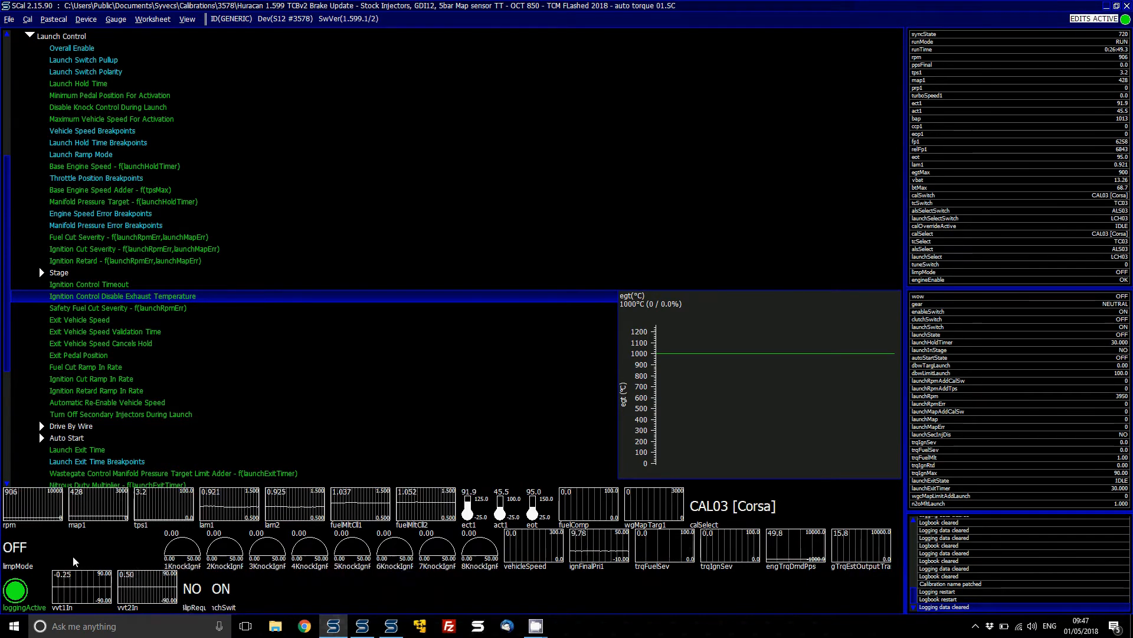
pyautogui.press('Down')
pyautogui.press('Down')
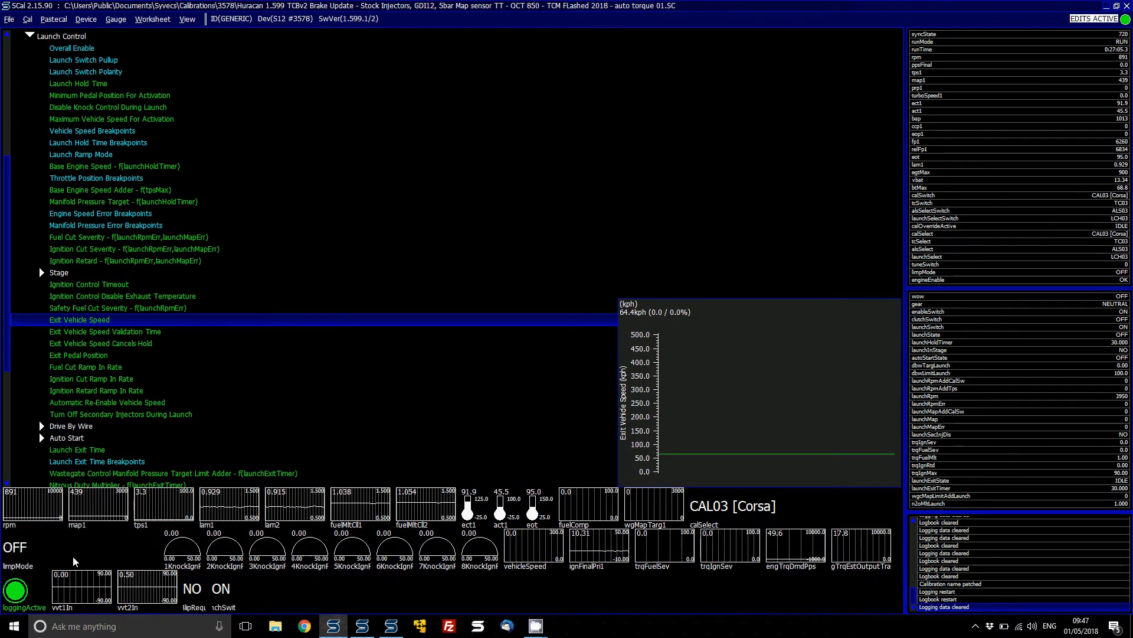
pyautogui.press('Down')
pyautogui.press('Down')
pyautogui.press('Down')
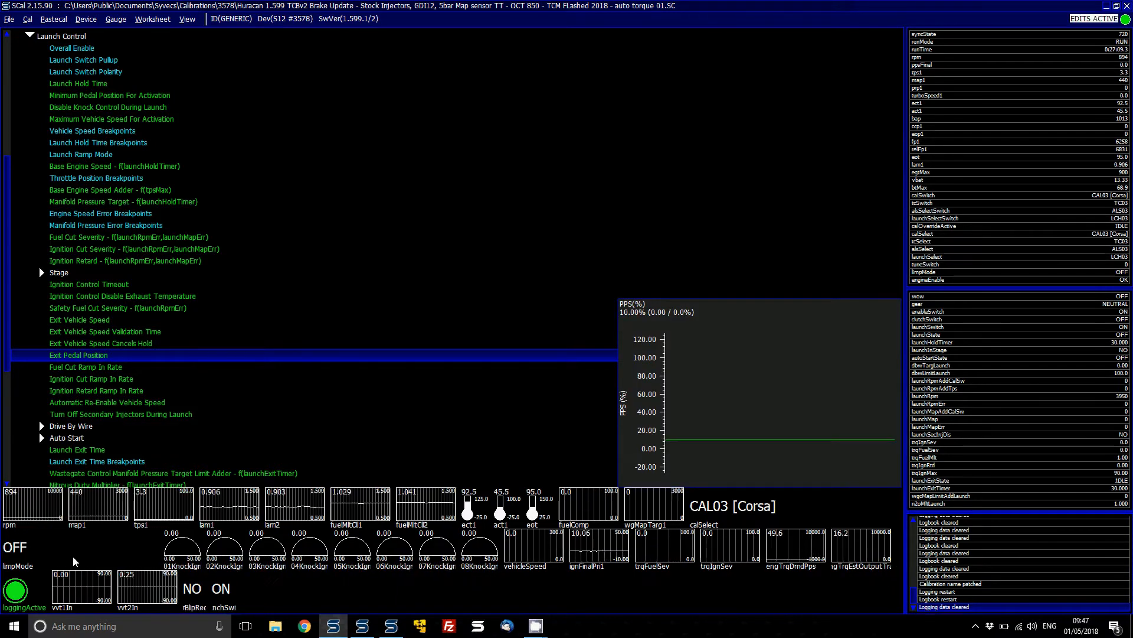
# Check the Fuel Cut Ramp In Rate, Automatic Re-Enable Vehicle Speed and Turn Off Secondary Injectors During Launch settings.
pyautogui.press('Down')
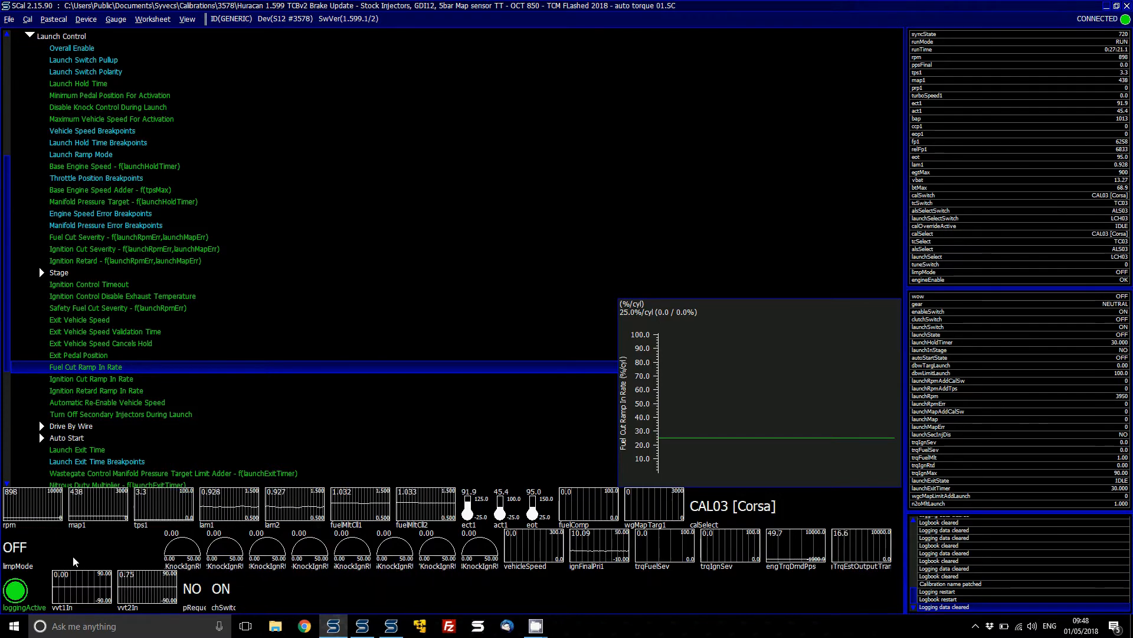
pyautogui.press('Down')
pyautogui.press('Down')
pyautogui.press('Down')
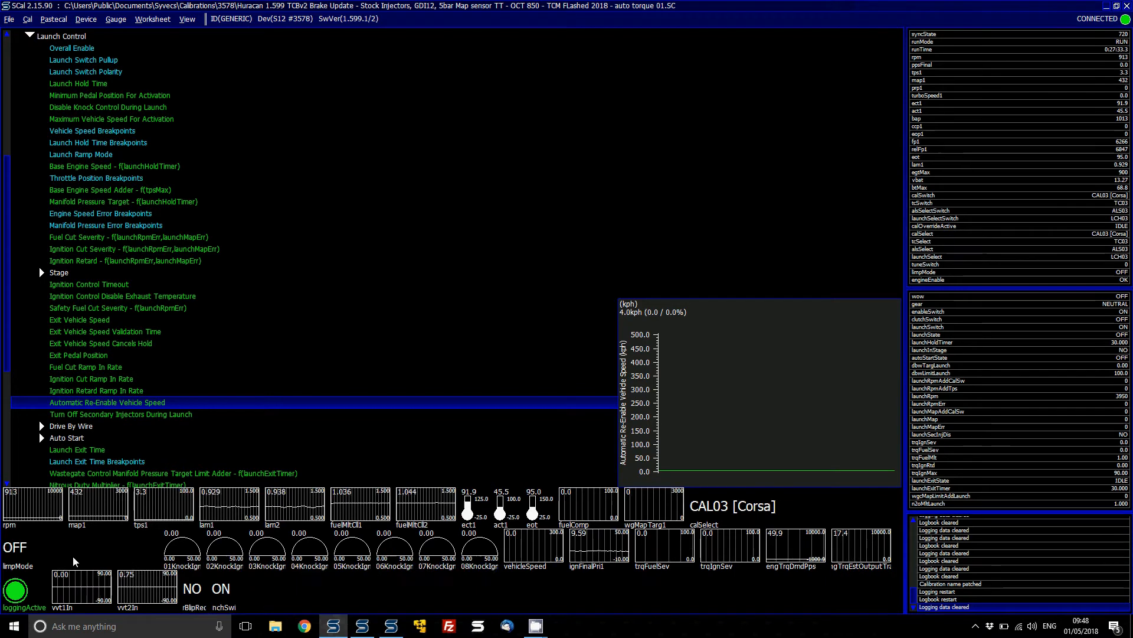
pyautogui.press('Down')
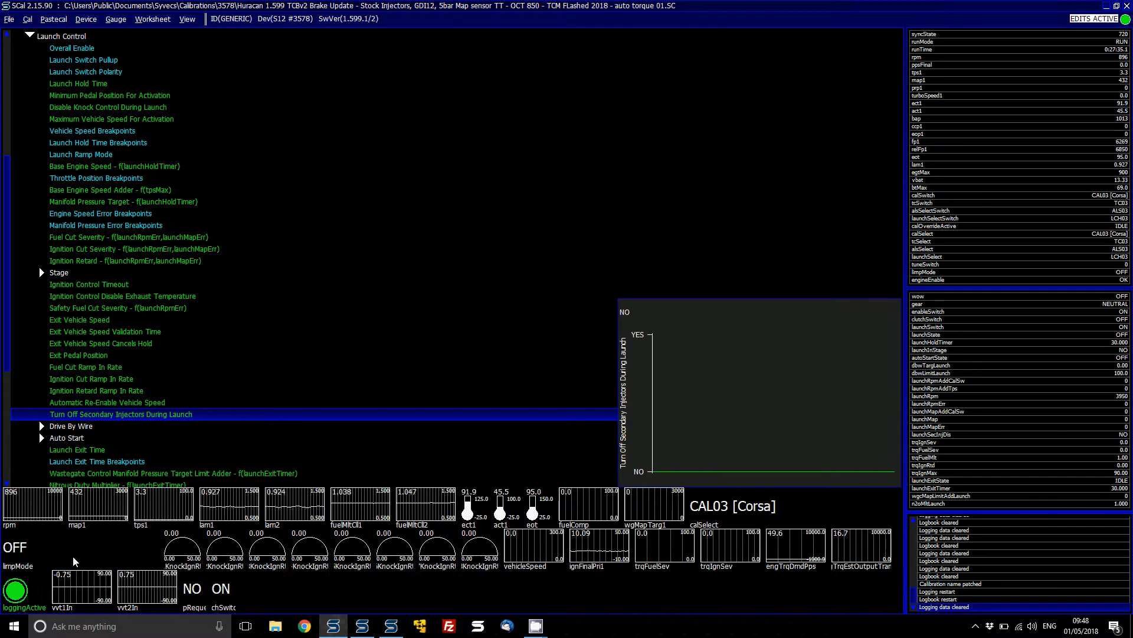
# Review Launch Exit Time, the Wastegate Control Manifold Pressure Target Limit Adder and the Nitrous Duty Multiplier curve.
pyautogui.press('Down')
pyautogui.press('Down')
pyautogui.press('Down')
pyautogui.press('Down')
pyautogui.press('Down')
pyautogui.press('Down')
pyautogui.press('Down')
pyautogui.press('Down')
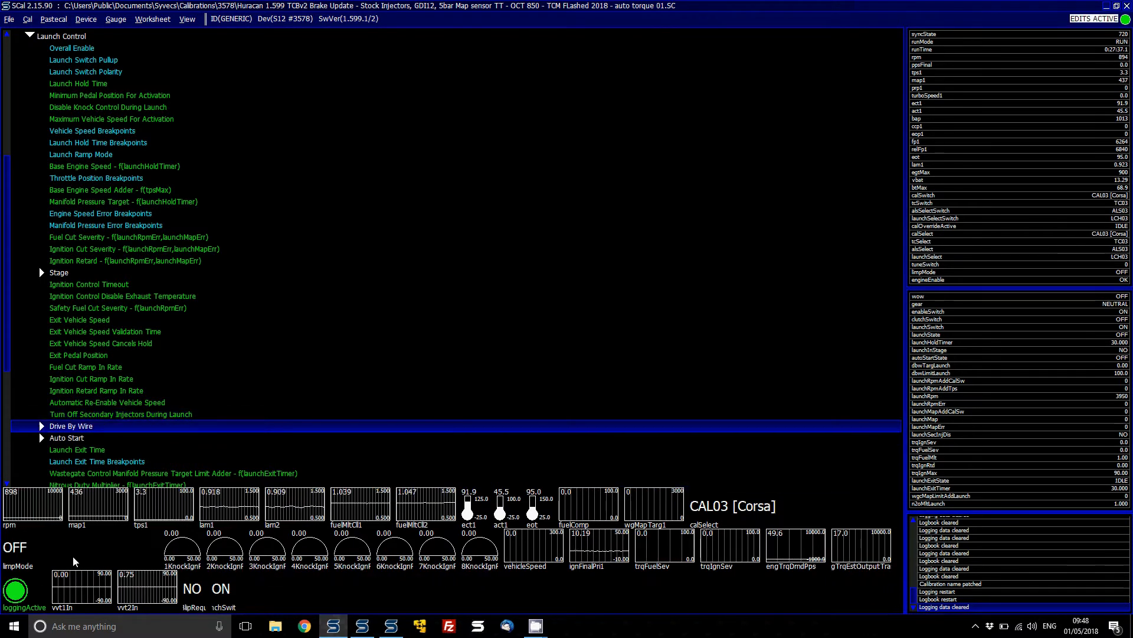
pyautogui.press('Up')
pyautogui.press('Up')
pyautogui.press('Up')
pyautogui.press('Up')
pyautogui.press('Up')
pyautogui.press('Up')
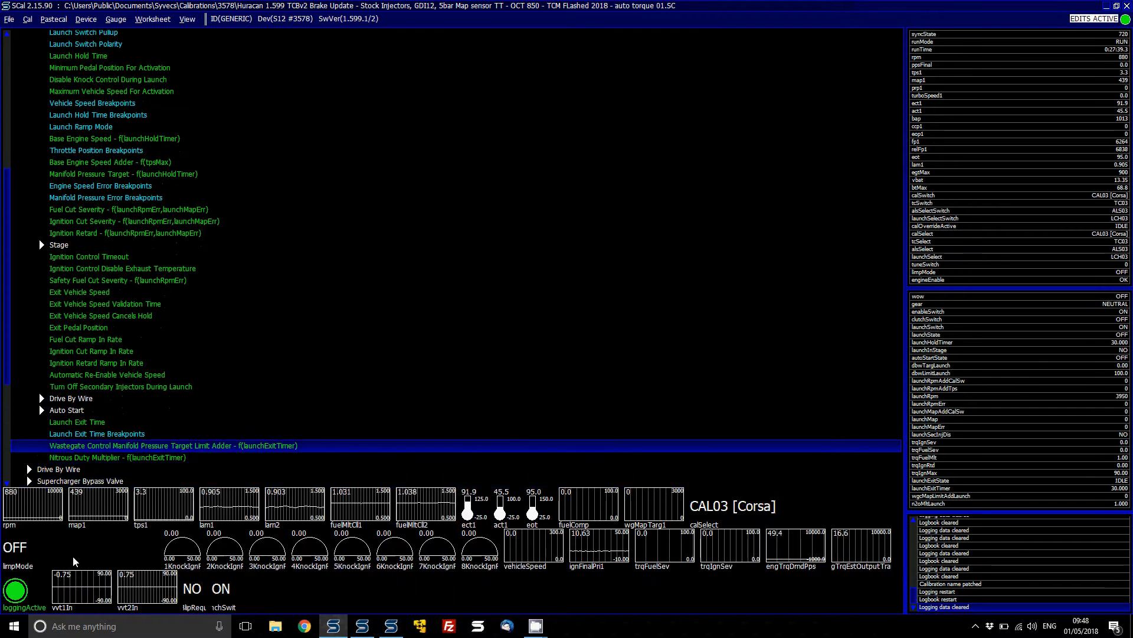
pyautogui.press('Down')
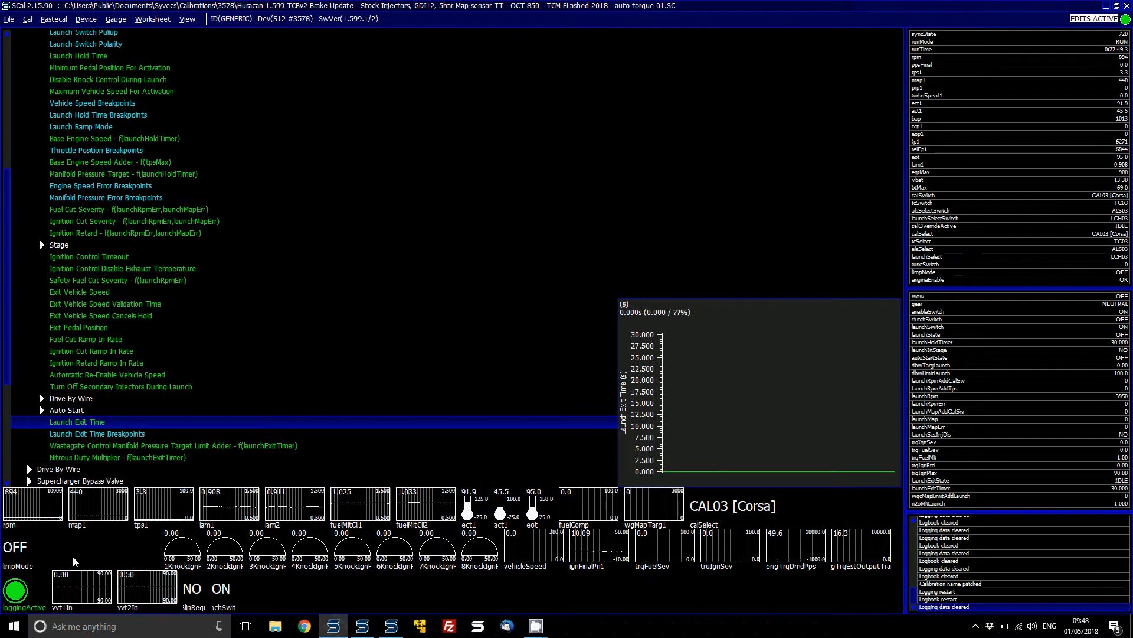
pyautogui.press('Down')
pyautogui.press('Down')
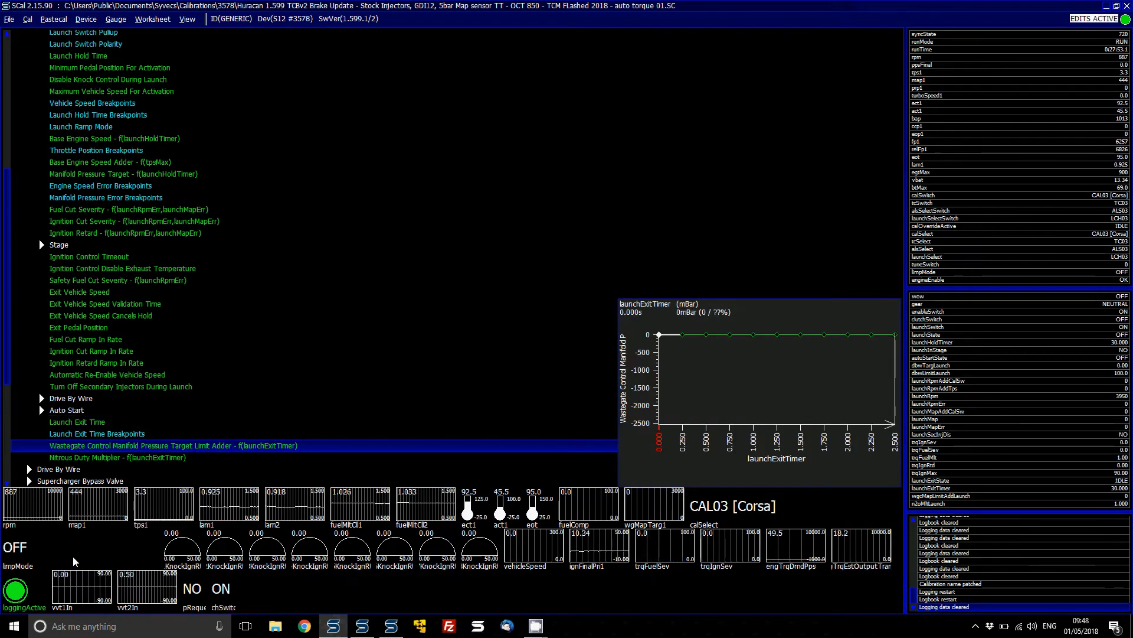
pyautogui.press('Down')
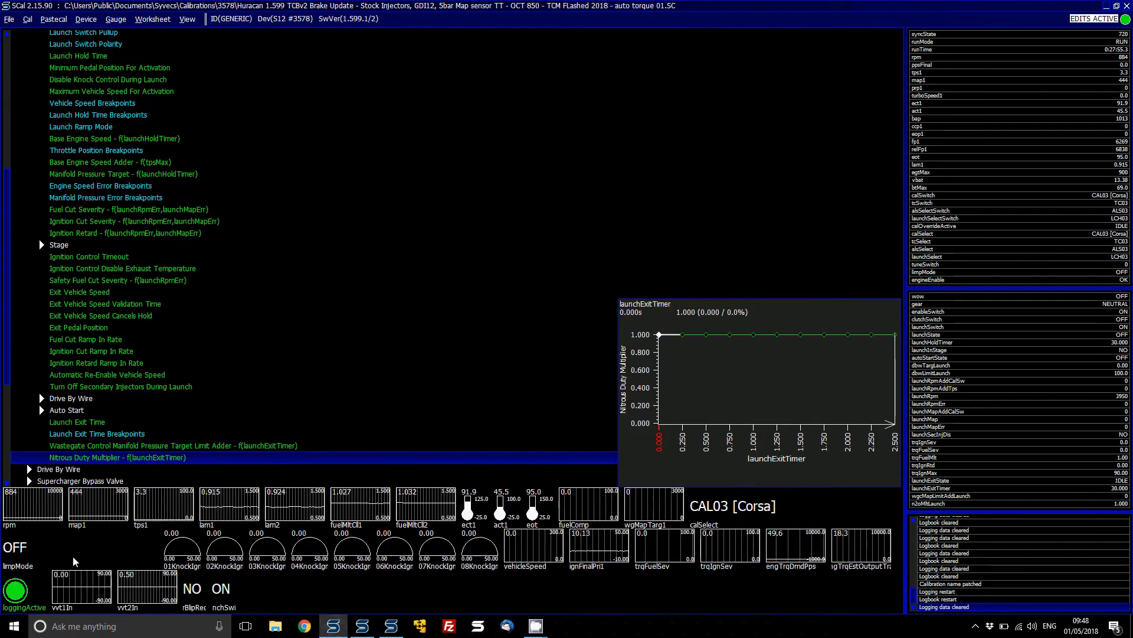
# Expand Drive By Wire and its Launch Limit group under Launch Control and view the Launch Throttle Position Limit curve.
pyautogui.press('Up')
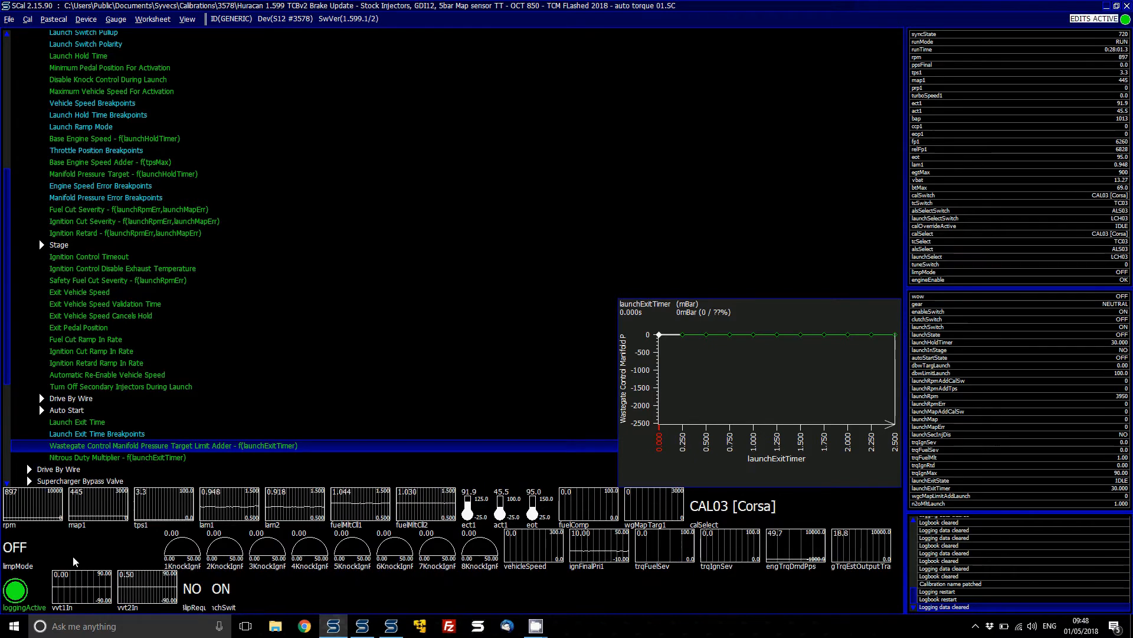
pyautogui.press('Up')
pyautogui.press('Up')
pyautogui.press('Up')
pyautogui.press('Up')
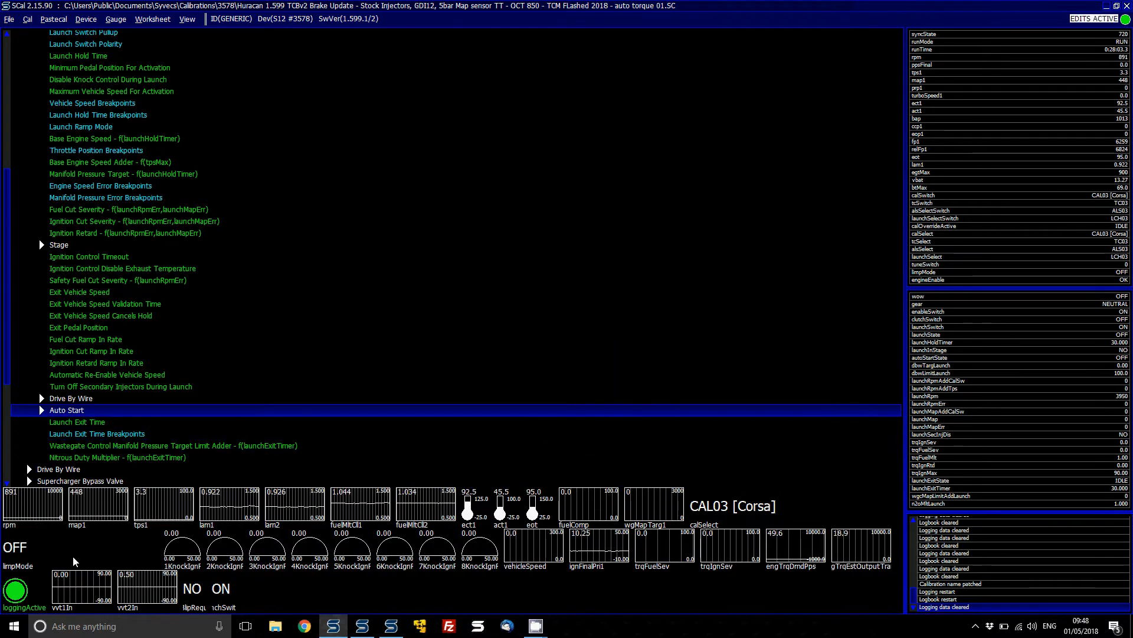
pyautogui.press('Right')
pyautogui.press('Down')
pyautogui.press('Down')
pyautogui.press('Right')
pyautogui.press('Down')
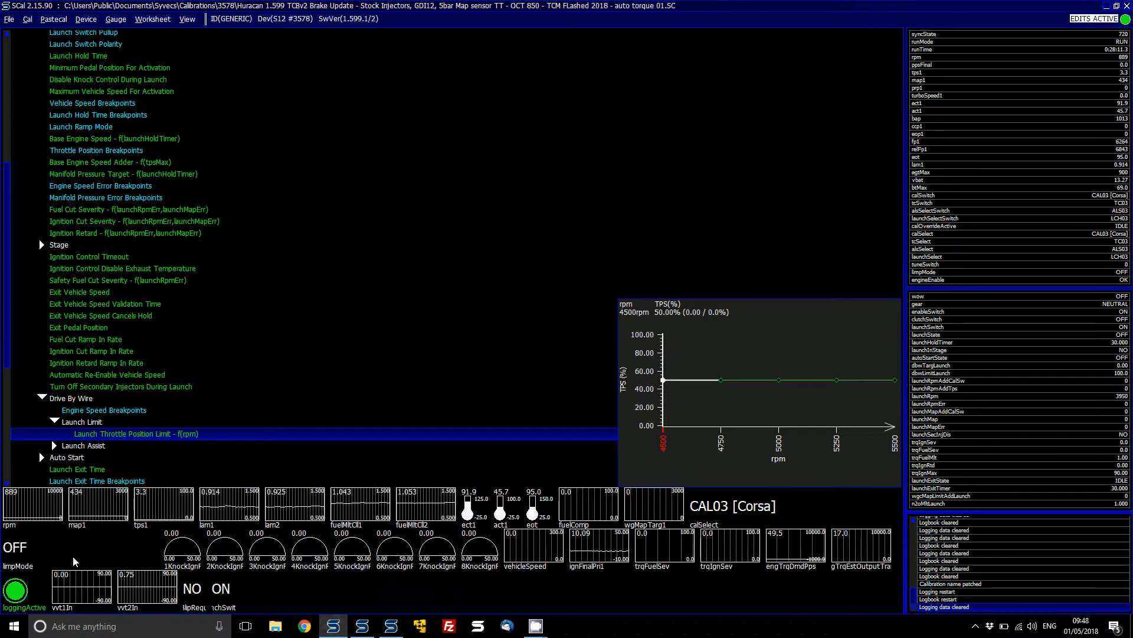
# Look over the Launch Assist settings and collapse the Launch Assist and Drive By Wire groups again.
pyautogui.press('Up')
pyautogui.press('Down')
pyautogui.press('Down')
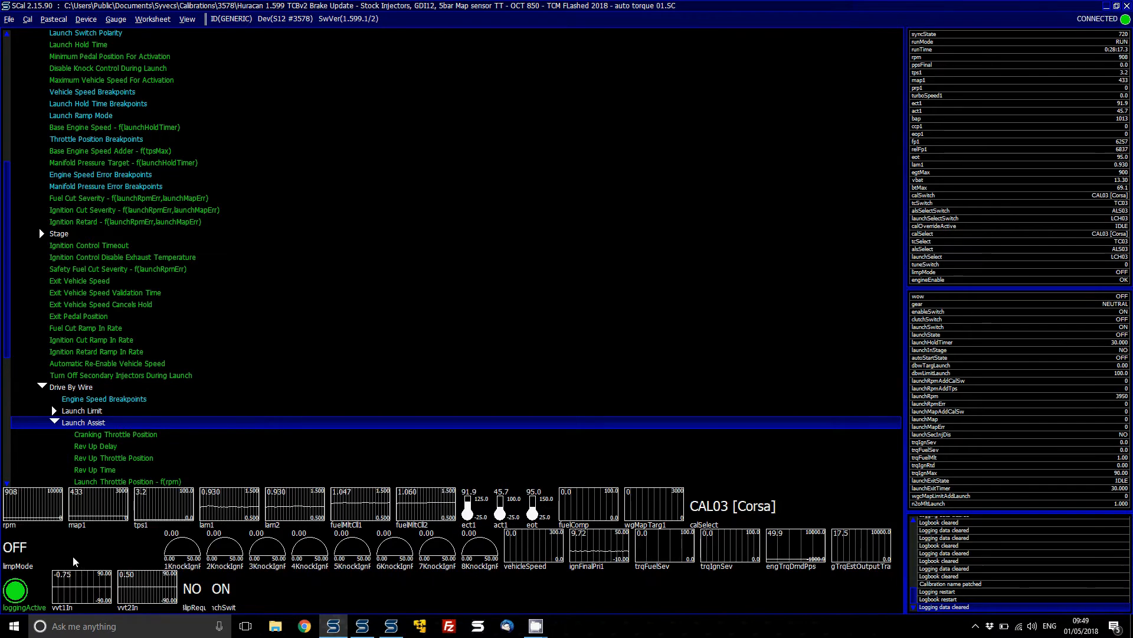
pyautogui.press('Left')
pyautogui.press('Left')
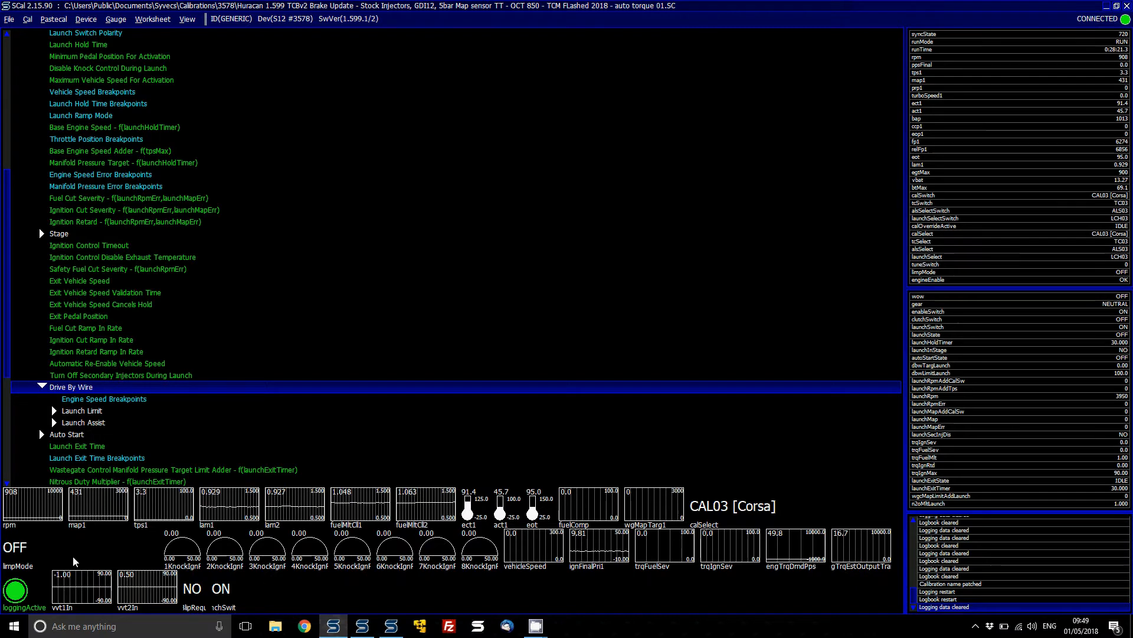
pyautogui.press('Left')
# Go back up through the Launch Control settings and compare the Ignition Retard and Fuel Cut Severity maps.
pyautogui.press('Up')
pyautogui.press('Up')
pyautogui.press('Up')
pyautogui.press('Up')
pyautogui.press('Up')
pyautogui.press('Up')
pyautogui.press('Up')
pyautogui.press('Up')
pyautogui.press('Up')
pyautogui.press('Up')
pyautogui.press('Up')
pyautogui.press('Up')
pyautogui.press('Up')
pyautogui.press('Up')
pyautogui.press('Up')
pyautogui.press('Up')
pyautogui.press('Up')
pyautogui.press('Up')
pyautogui.press('Up')
pyautogui.press('Up')
pyautogui.press('Up')
pyautogui.press('Down')
pyautogui.press('Down')
pyautogui.press('Down')
pyautogui.press('Down')
pyautogui.press('Down')
pyautogui.press('Down')
pyautogui.press('Down')
pyautogui.press('Down')
pyautogui.press('Down')
pyautogui.press('Down')
pyautogui.press('Down')
pyautogui.press('Down')
pyautogui.press('Down')
pyautogui.press('Down')
pyautogui.press('Down')
pyautogui.press('Down')
pyautogui.press('Down')
pyautogui.press('Down')
pyautogui.press('Down')
pyautogui.press('Down')
pyautogui.press('Down')
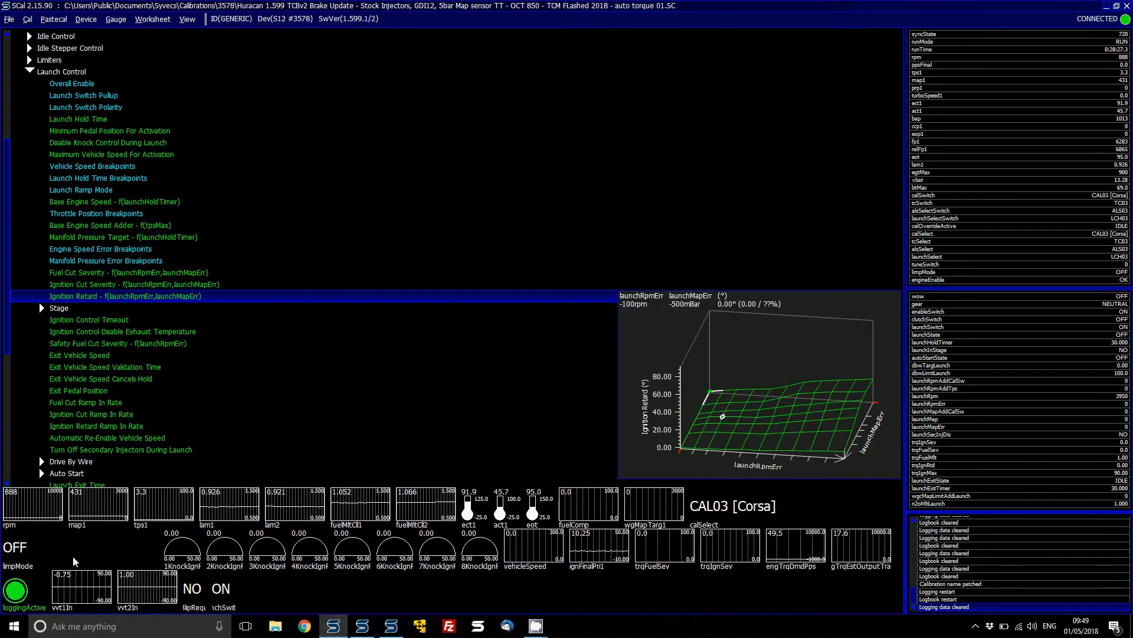
pyautogui.press('Up')
pyautogui.press('Up')
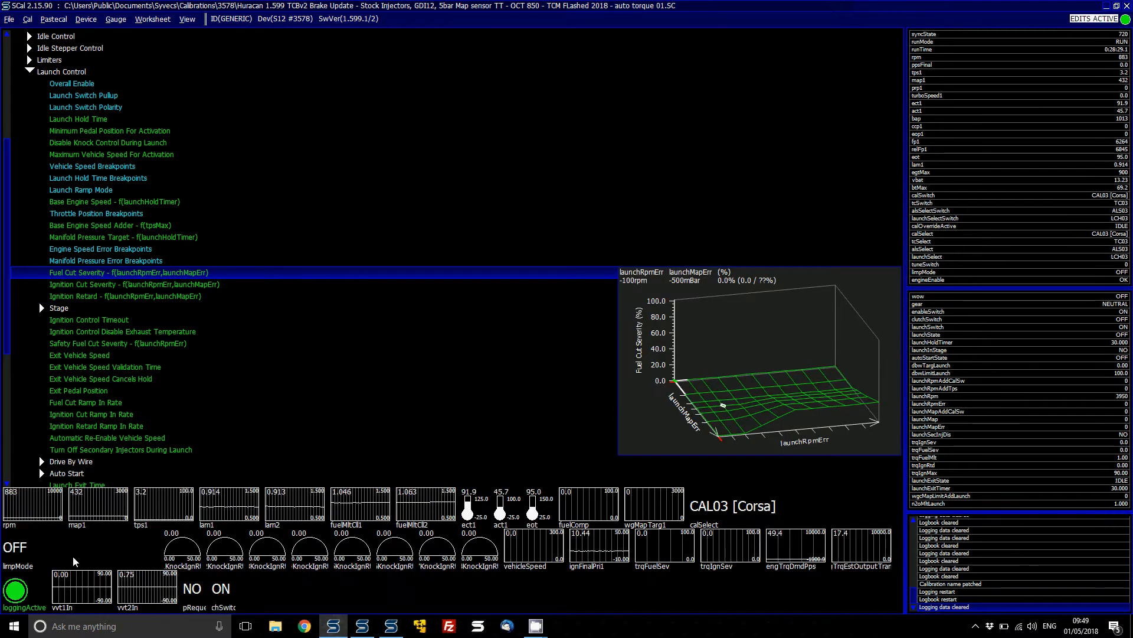
# Examine the Launch Control Ignition Retard map in its full table and graph view, closing it when finished.
pyautogui.press('Down')
pyautogui.press('Down')
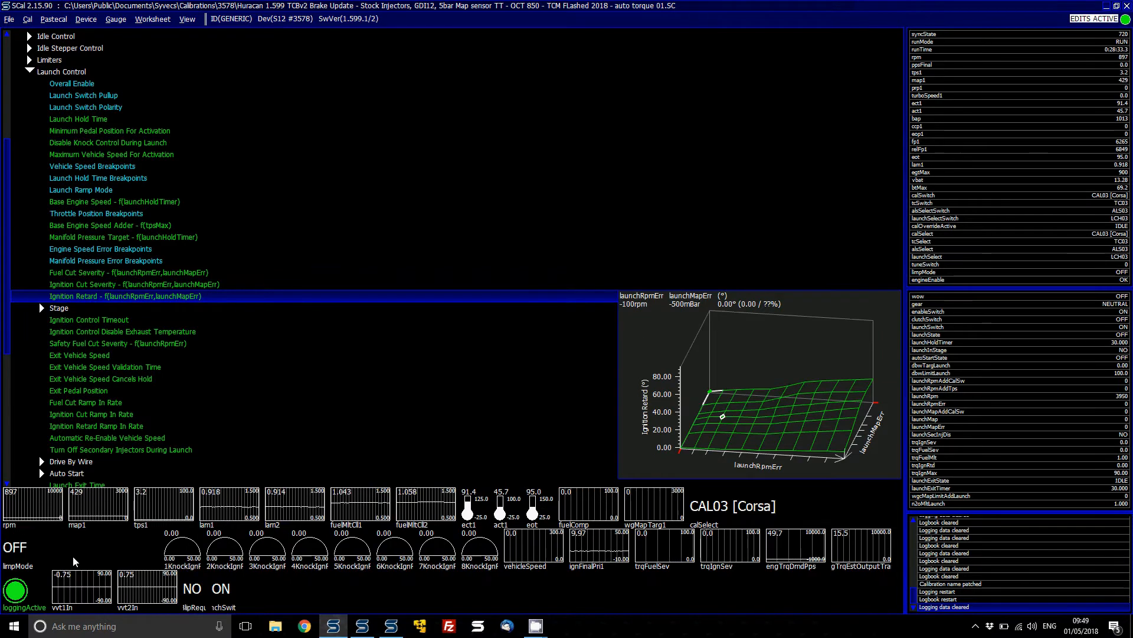
pyautogui.press('Return')
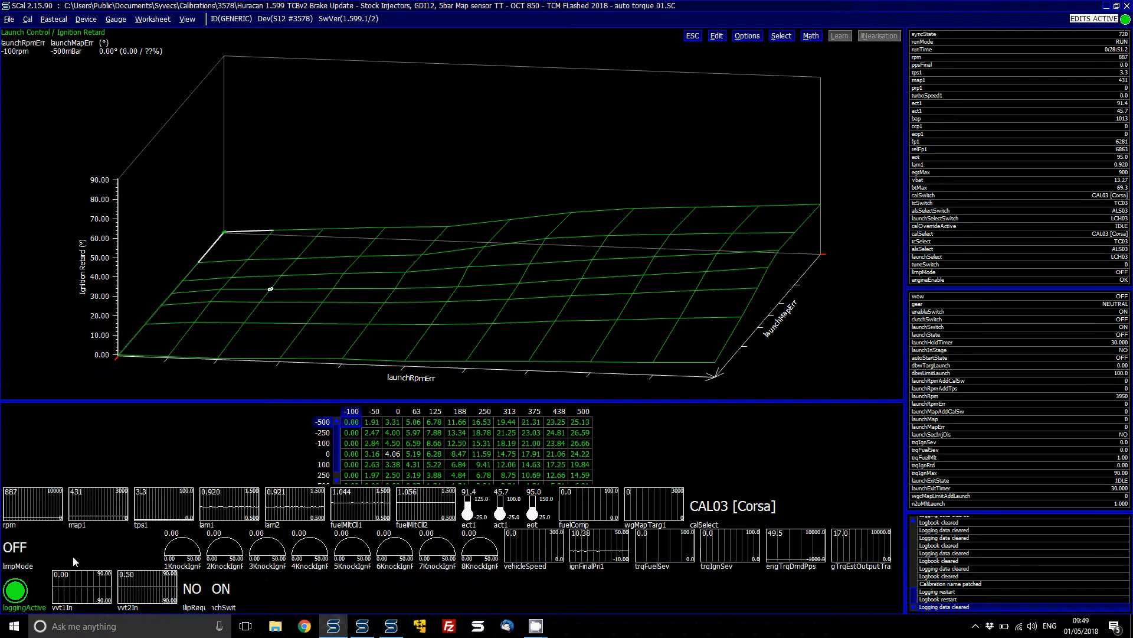
pyautogui.press('Escape')
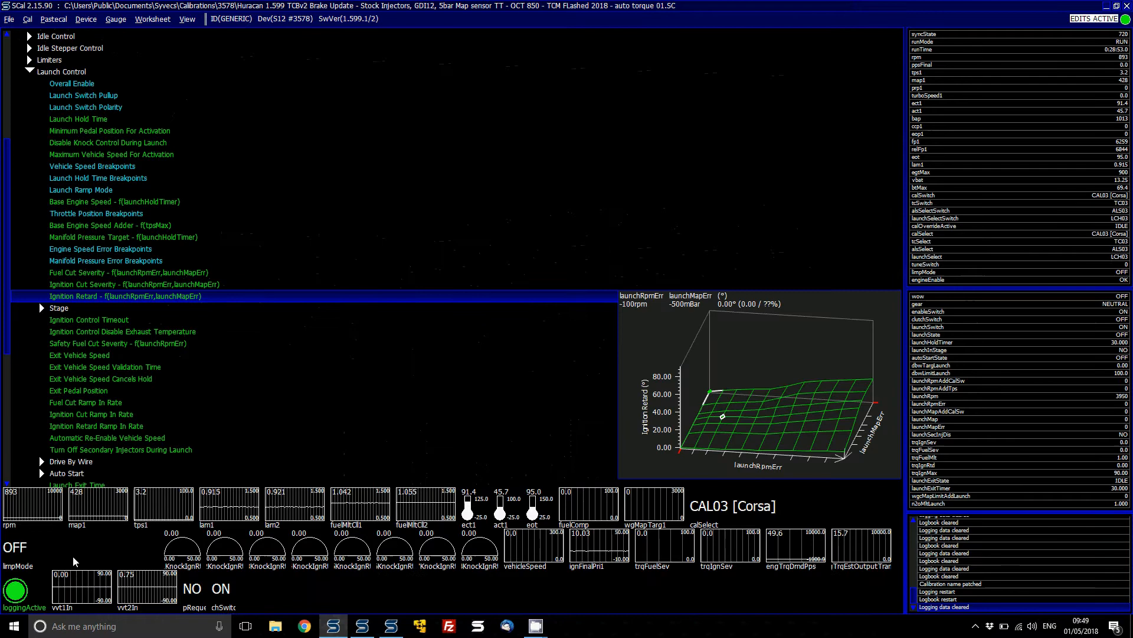
# Open the Base Engine Speed curve of Launch Control and inspect its points up to the 0.646 s launch hold time.
pyautogui.press('Up')
pyautogui.press('Up')
pyautogui.press('Up')
pyautogui.press('Up')
pyautogui.press('Up')
pyautogui.press('Up')
pyautogui.press('Up')
pyautogui.press('Up')
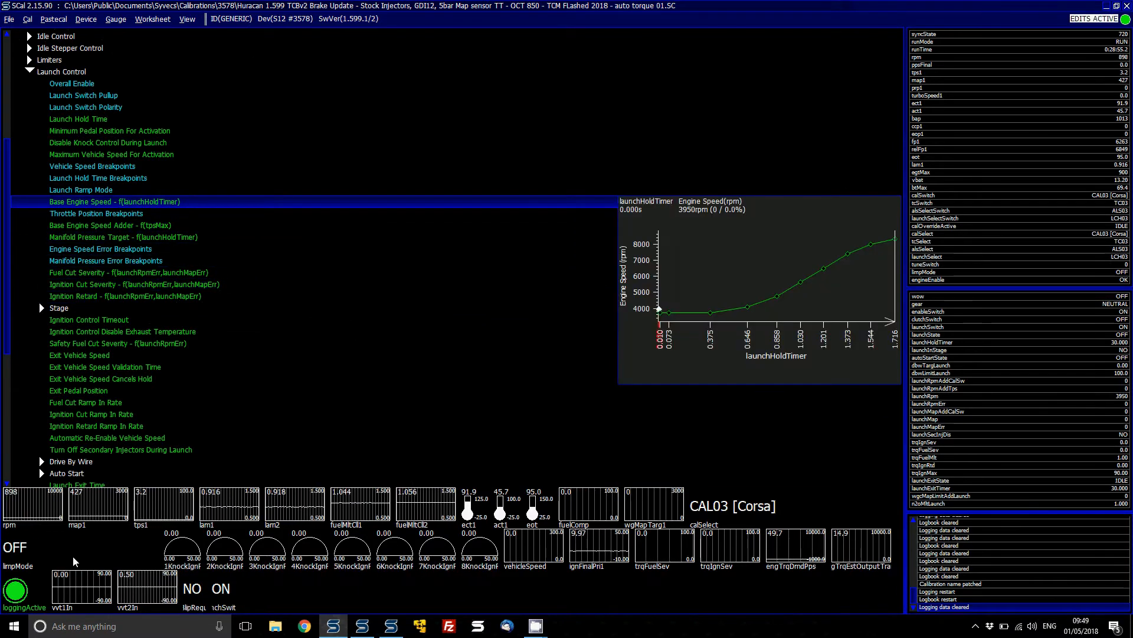
pyautogui.press('Return')
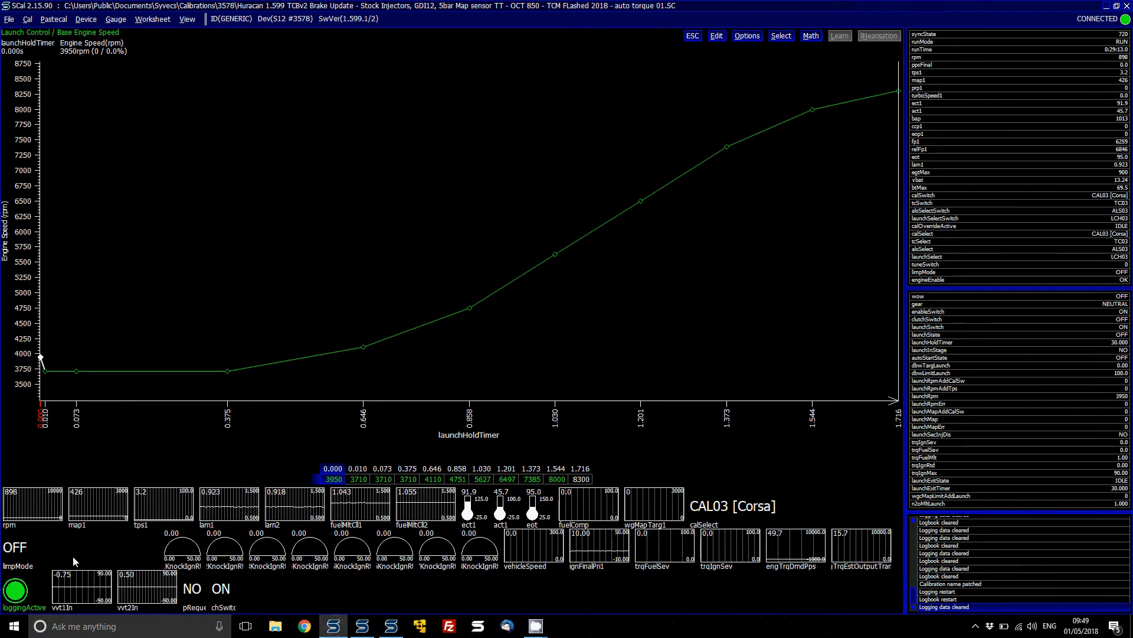
pyautogui.press('Right')
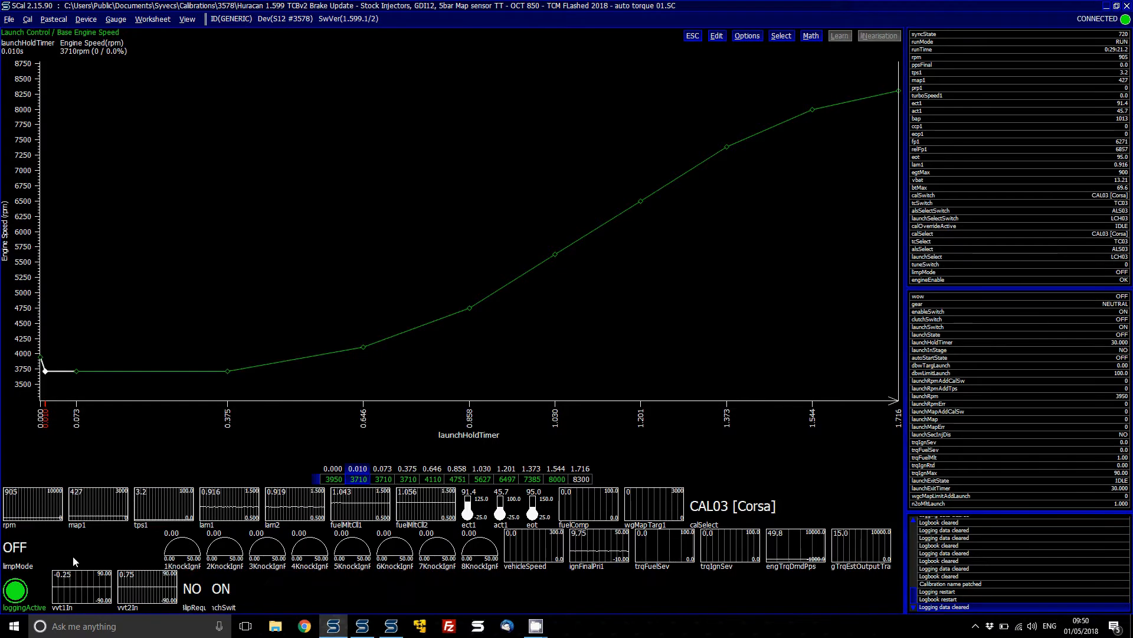
pyautogui.press('Right')
pyautogui.press('Right')
pyautogui.press('Right')
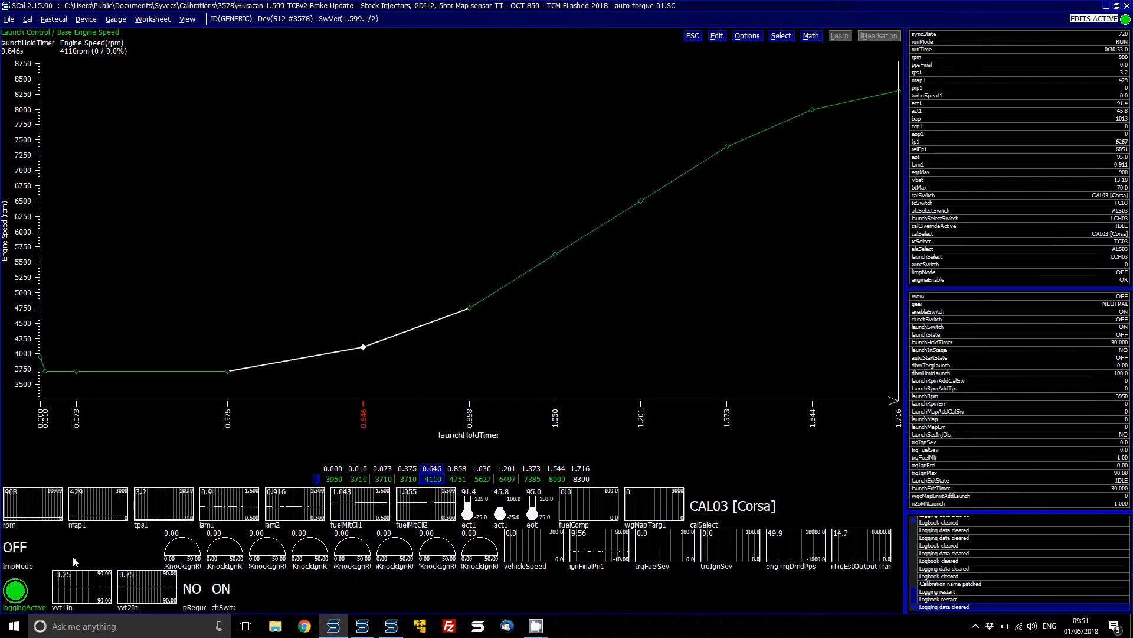
# Subtract 400 rpm from the Base Engine Speed values between 0.000 s and 1.030 s launch hold time.
pyautogui.press('Home')
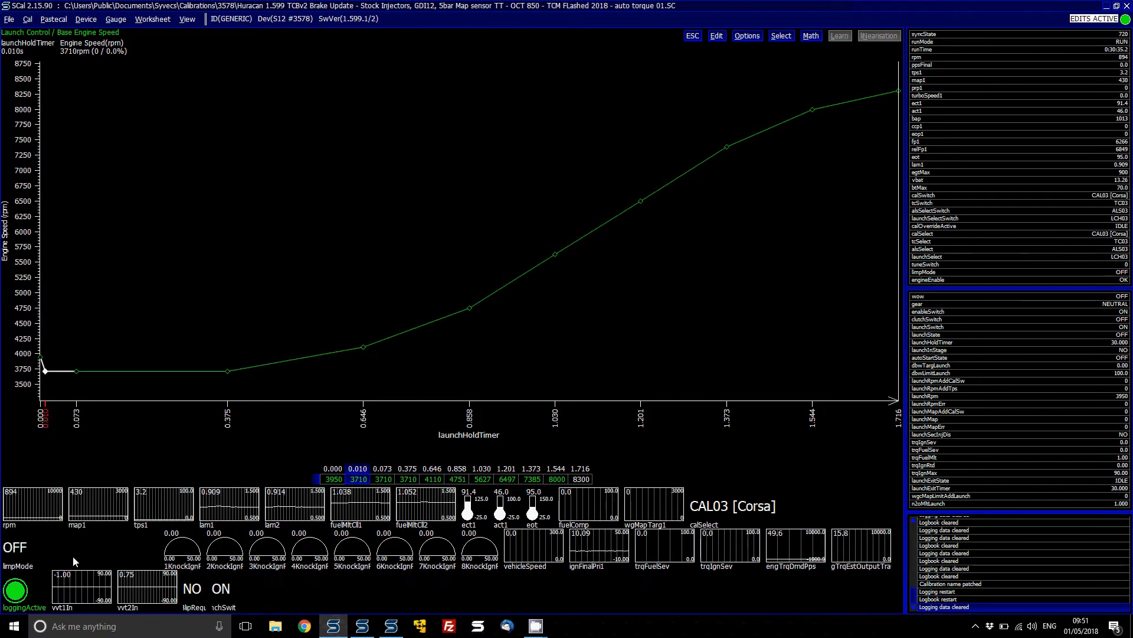
pyautogui.hotkey('shift', 'Right')
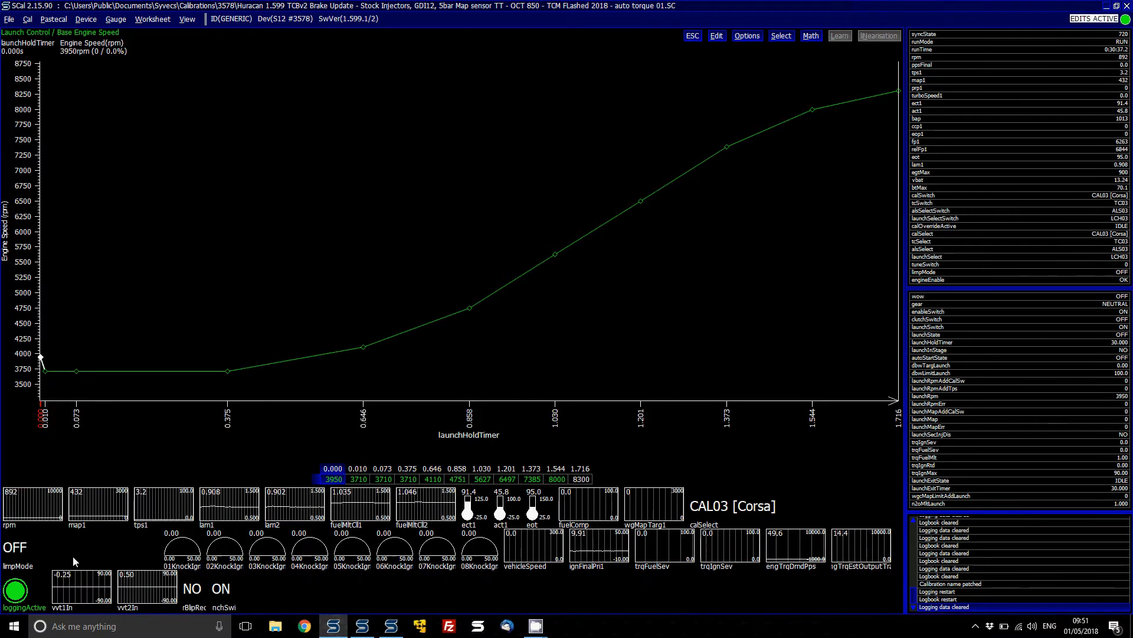
pyautogui.hotkey('shift', 'Right')
pyautogui.hotkey('shift', 'Right')
pyautogui.hotkey('shift', 'Right')
pyautogui.hotkey('shift', 'Right')
pyautogui.hotkey('shift', 'Right')
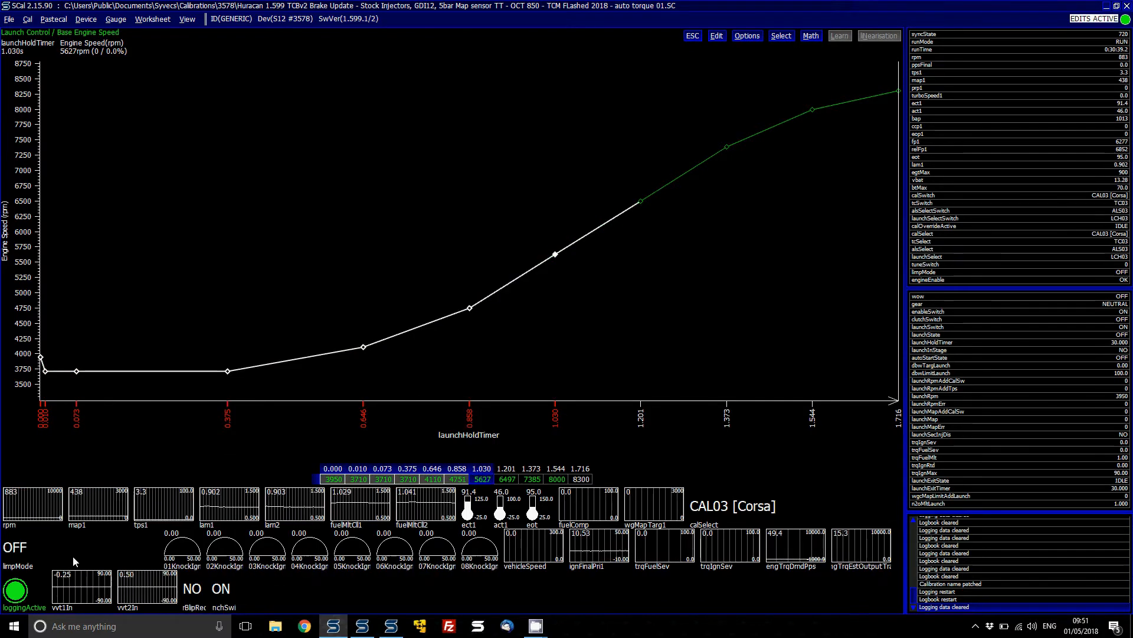
pyautogui.write('ms400')
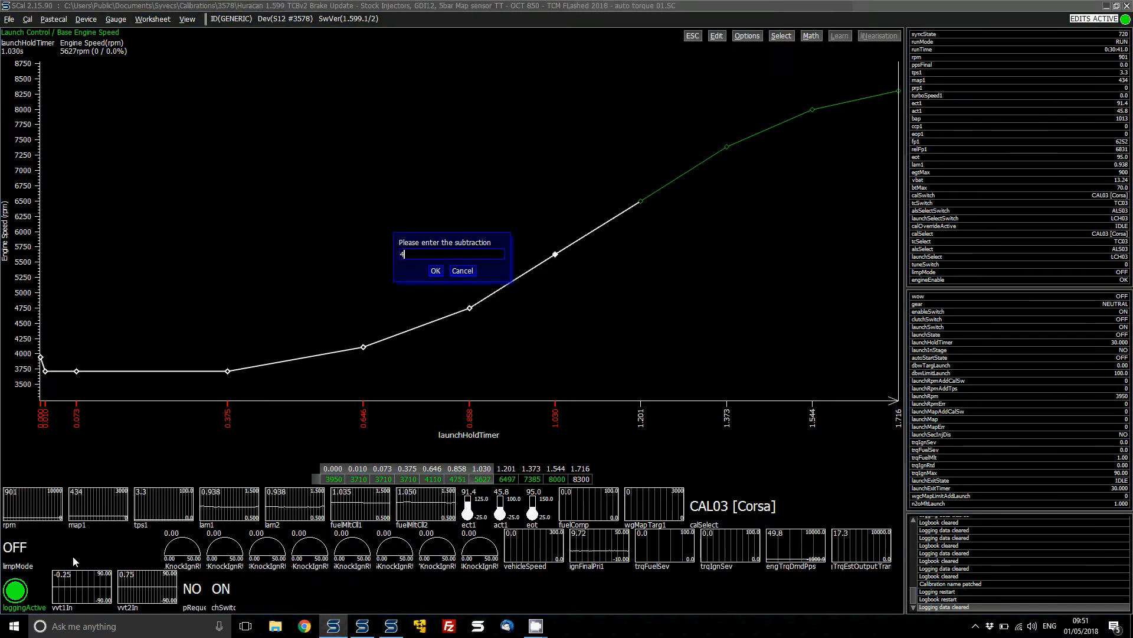
pyautogui.press('Return')
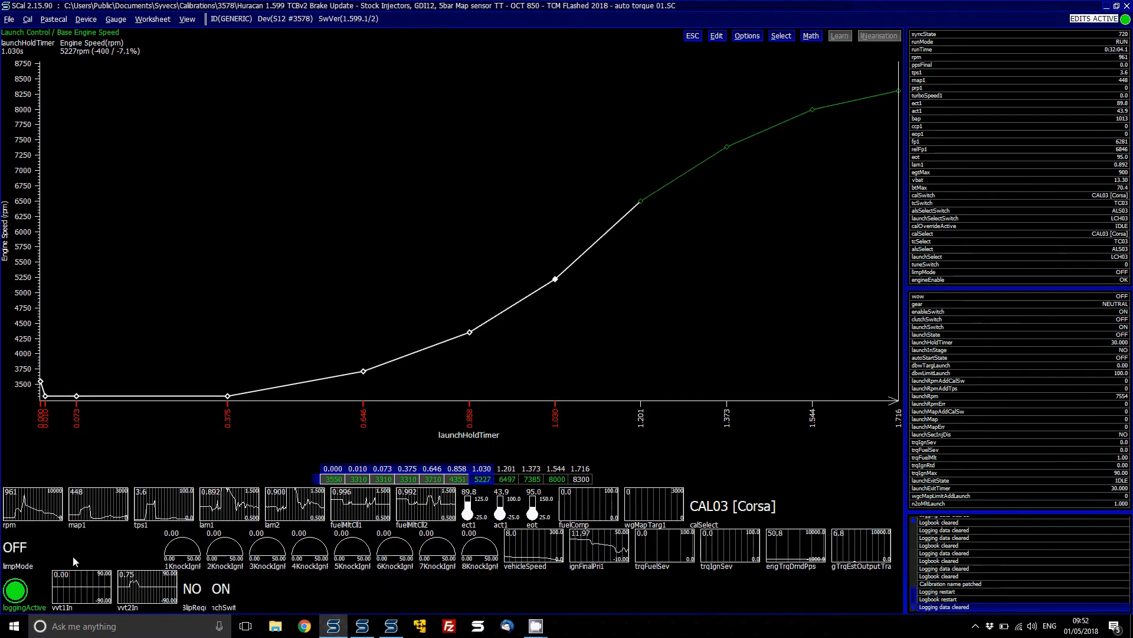
# Switch to SData and download the logged data from the S12 ECU with the download comment "launch 1".
pyautogui.click(364, 630)
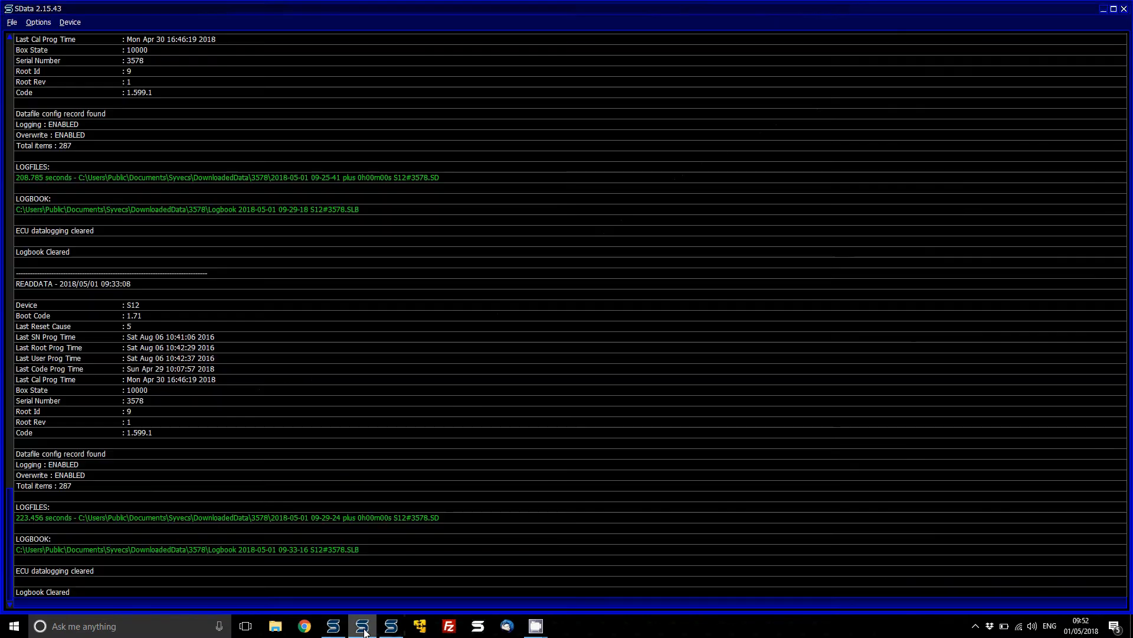
pyautogui.hotkey('alt', 'd')
pyautogui.press('Down')
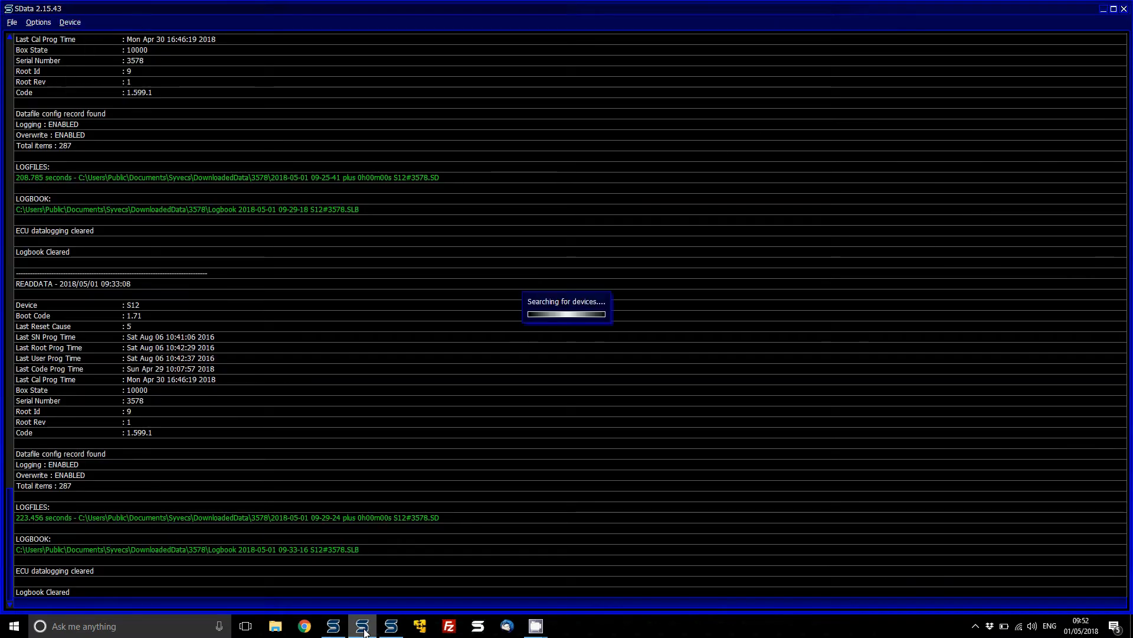
pyautogui.press('Return')
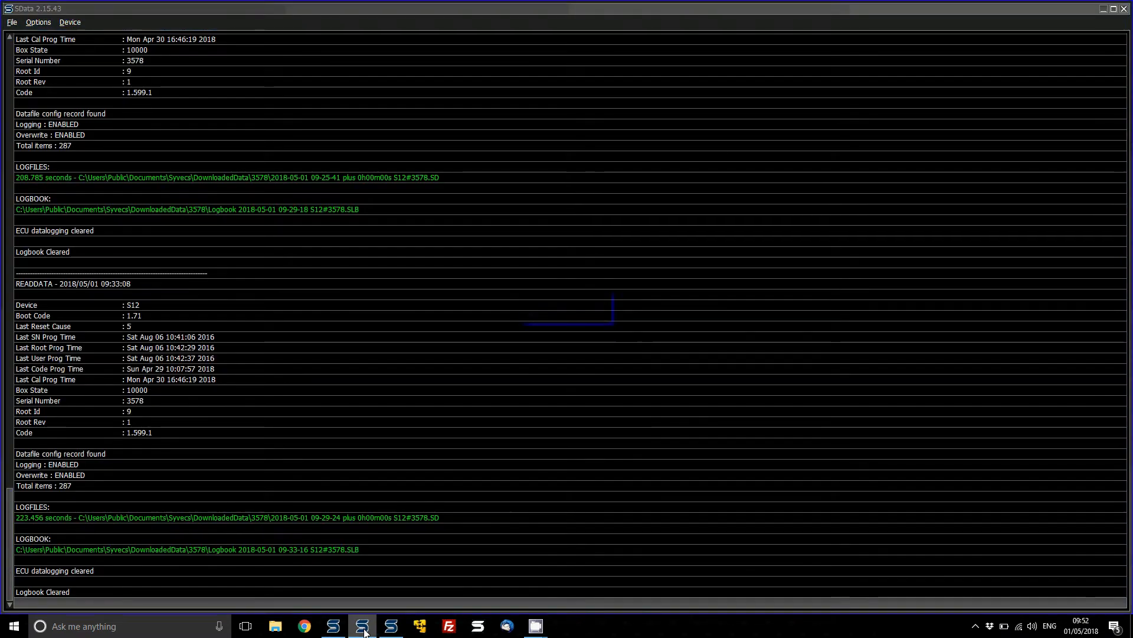
pyautogui.press('Return')
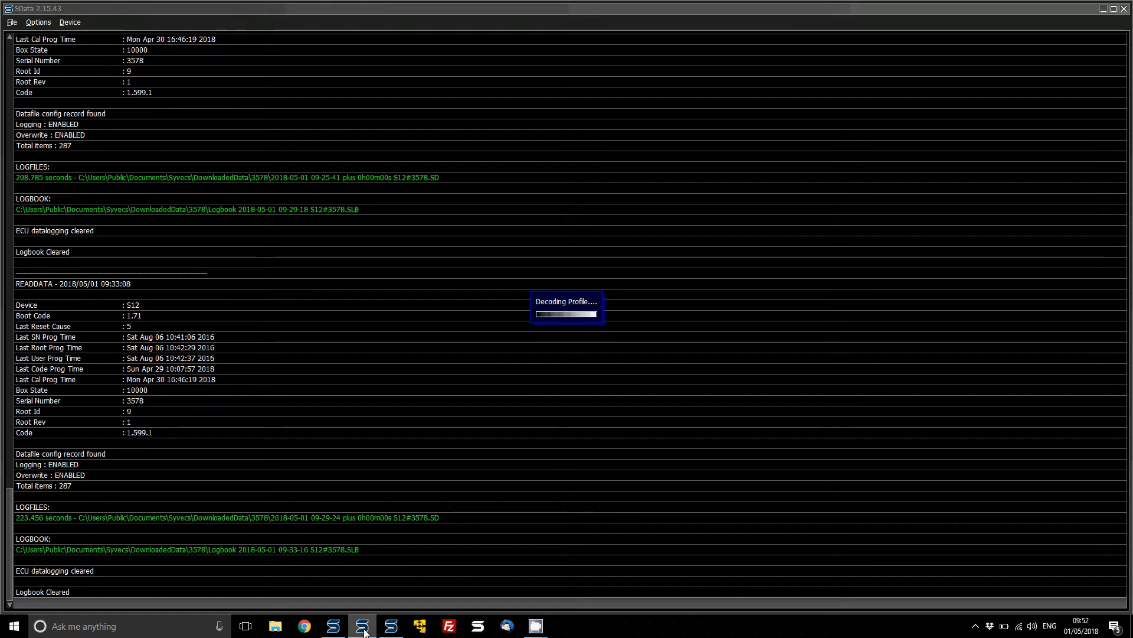
pyautogui.write('b')
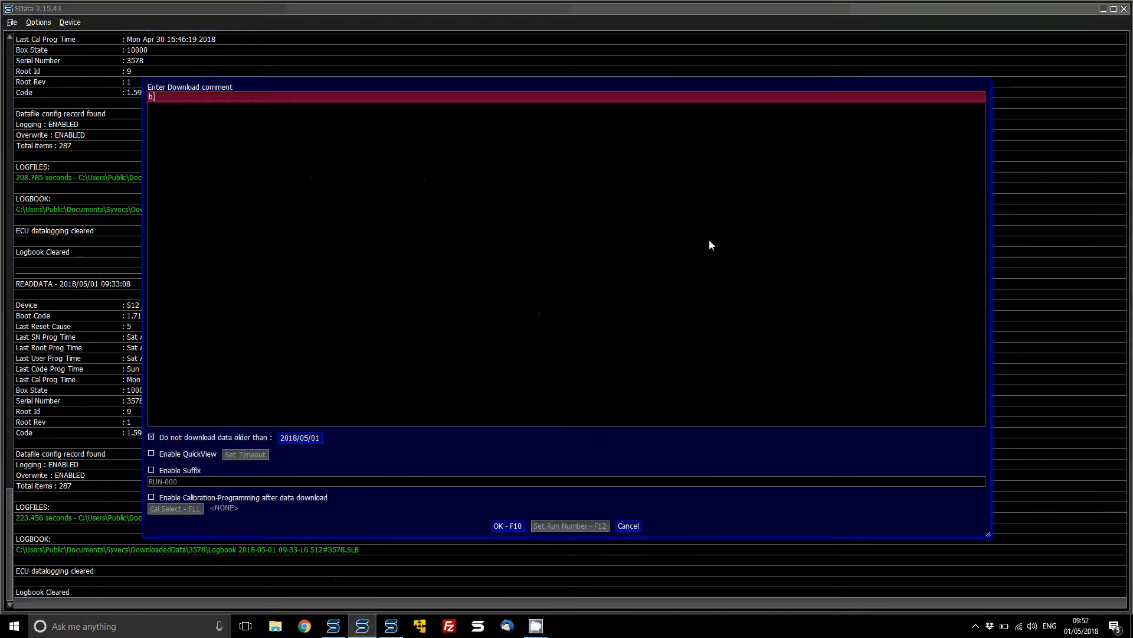
pyautogui.write('aunch 1')
pyautogui.click(512, 525)
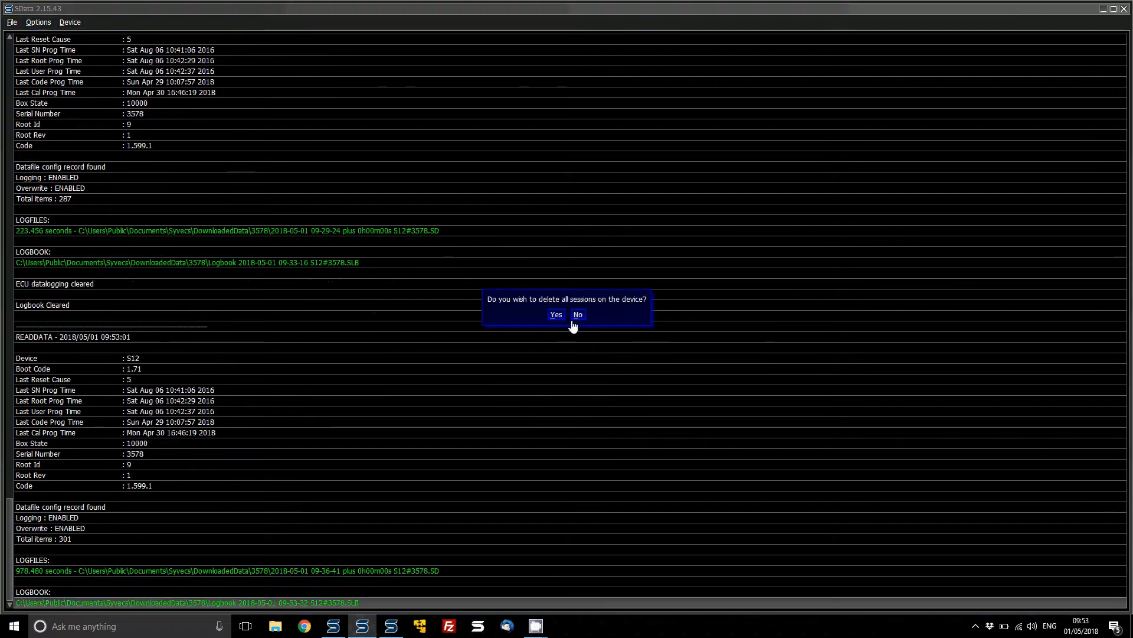
# Delete all logged sessions on the device and close the logbook comment window without setting a comment.
pyautogui.click(556, 314)
pyautogui.click(556, 314)
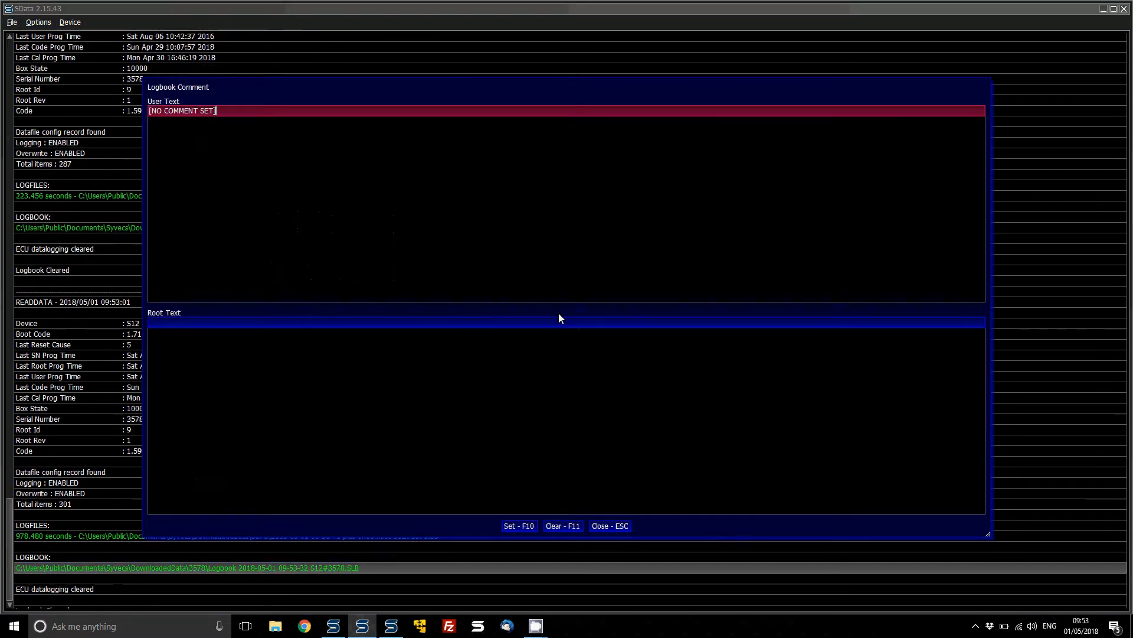
pyautogui.press('Escape')
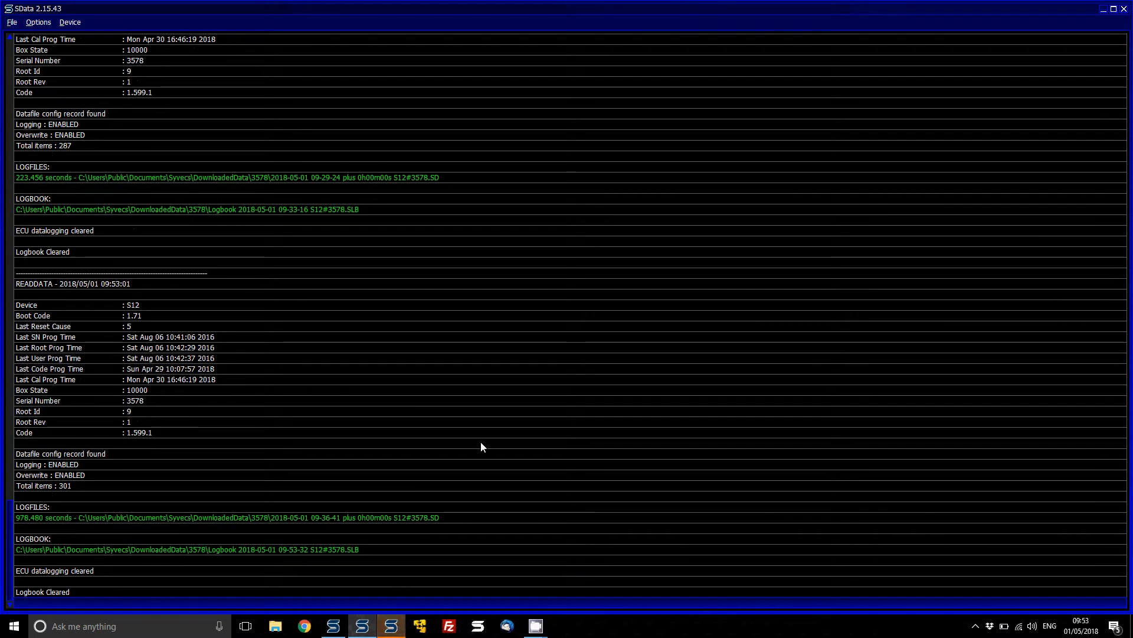
# Switch to SView and plot the launchRpm and rpm channels of the downloaded log together on an empty Tuning graph.
pyautogui.click(392, 626)
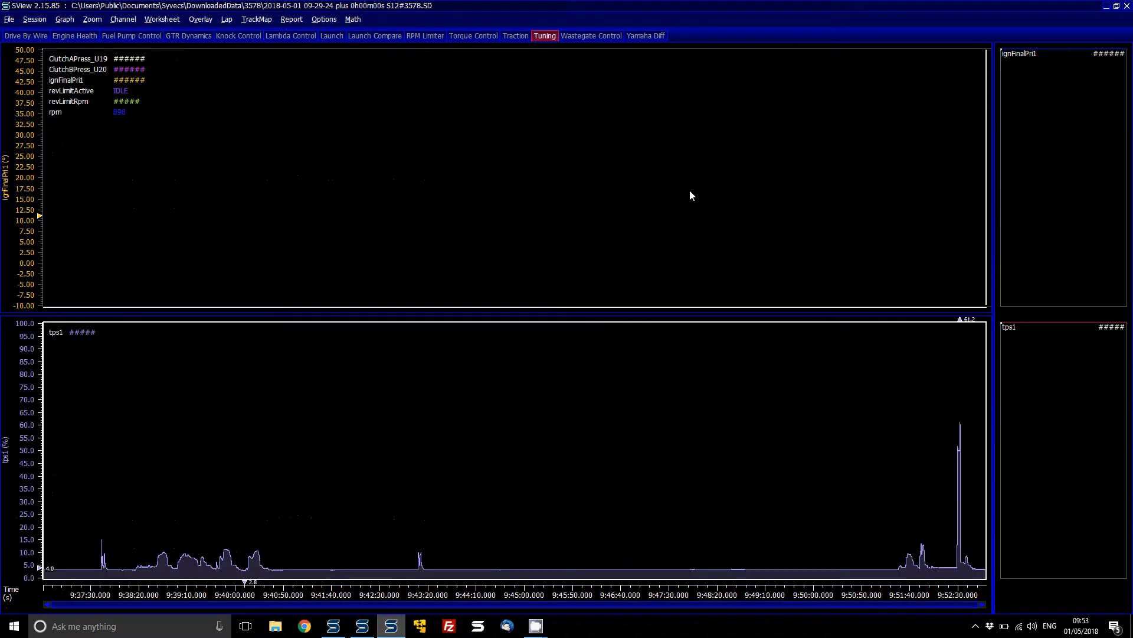
pyautogui.press('space')
pyautogui.write('c')
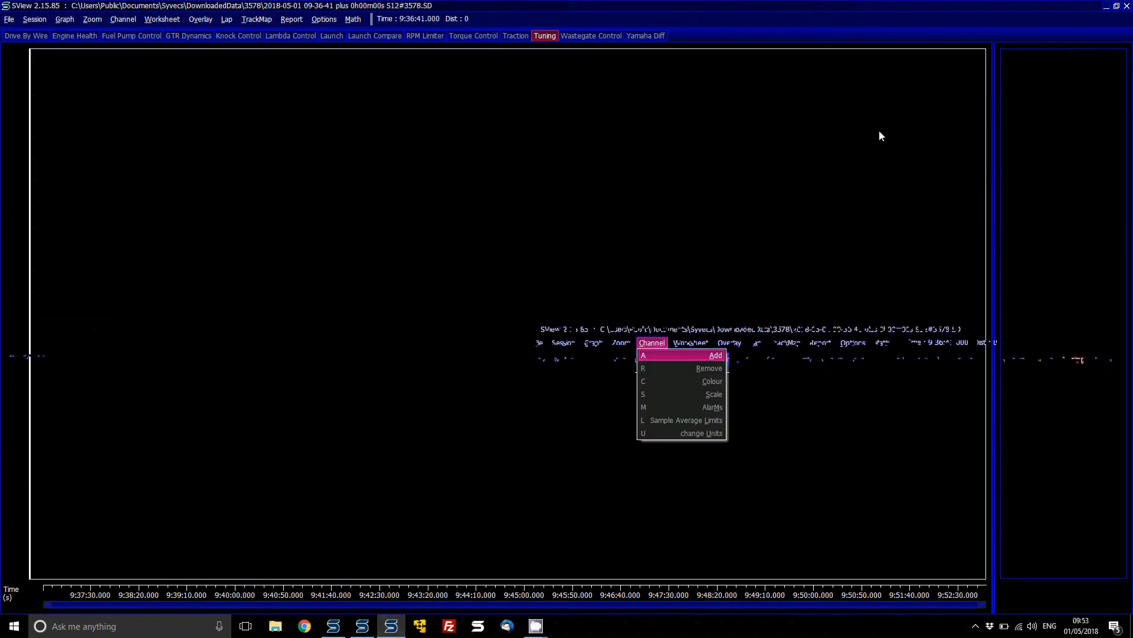
pyautogui.write('alau')
pyautogui.press('Down')
pyautogui.press('Down')
pyautogui.press('Down')
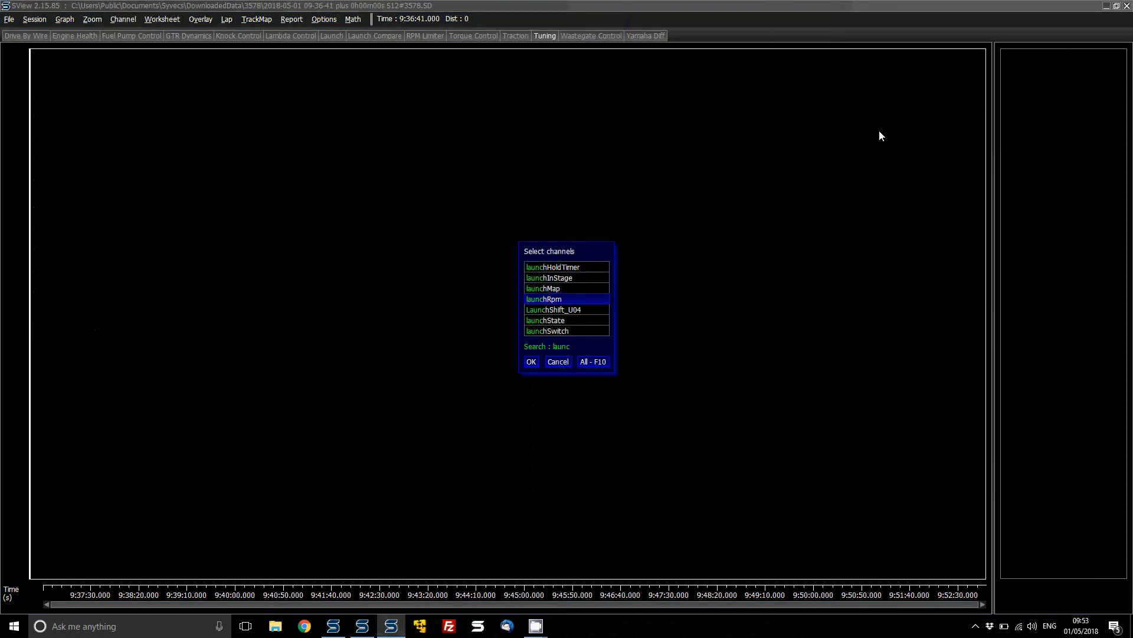
pyautogui.press('Return')
pyautogui.write('arpm')
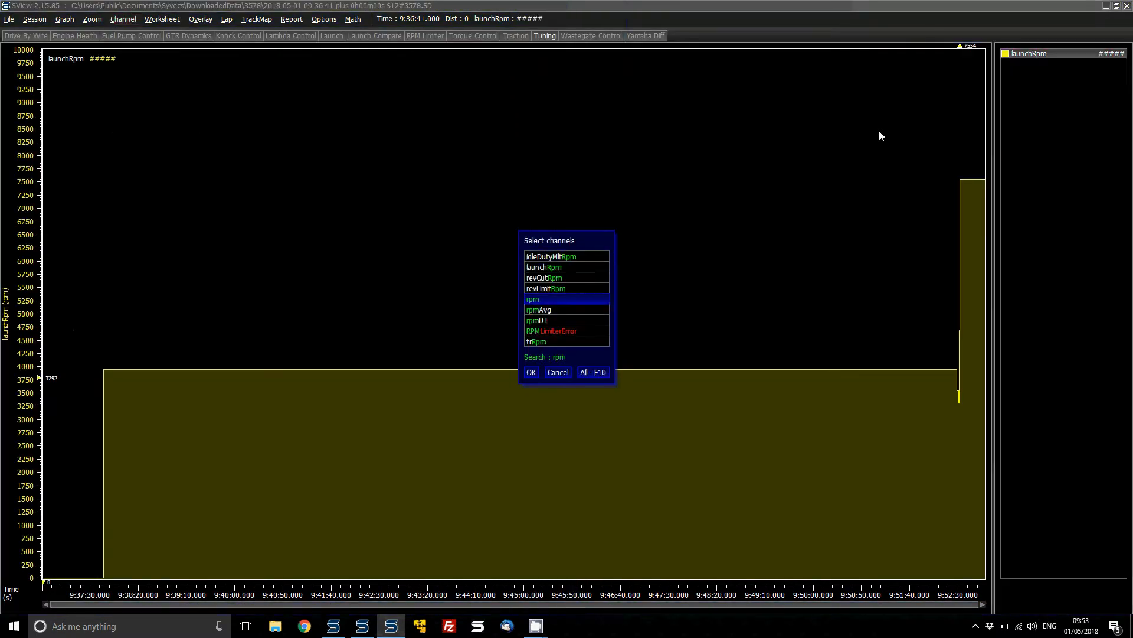
pyautogui.press('Return')
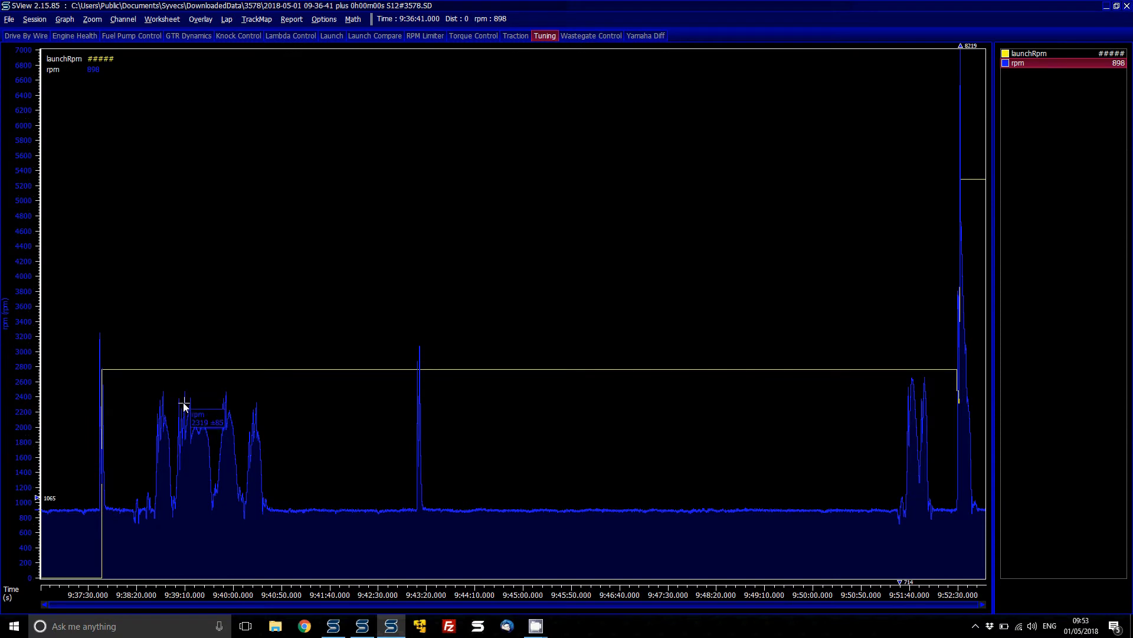
# Place the cursor on the launch event near 9:52:32.6 and examine rpm against launchRpm in close-up.
pyautogui.click(99, 440)
pyautogui.scroll(4, 99, 440)
pyautogui.scroll(-5, 99, 440)
pyautogui.scroll(-3, 99, 440)
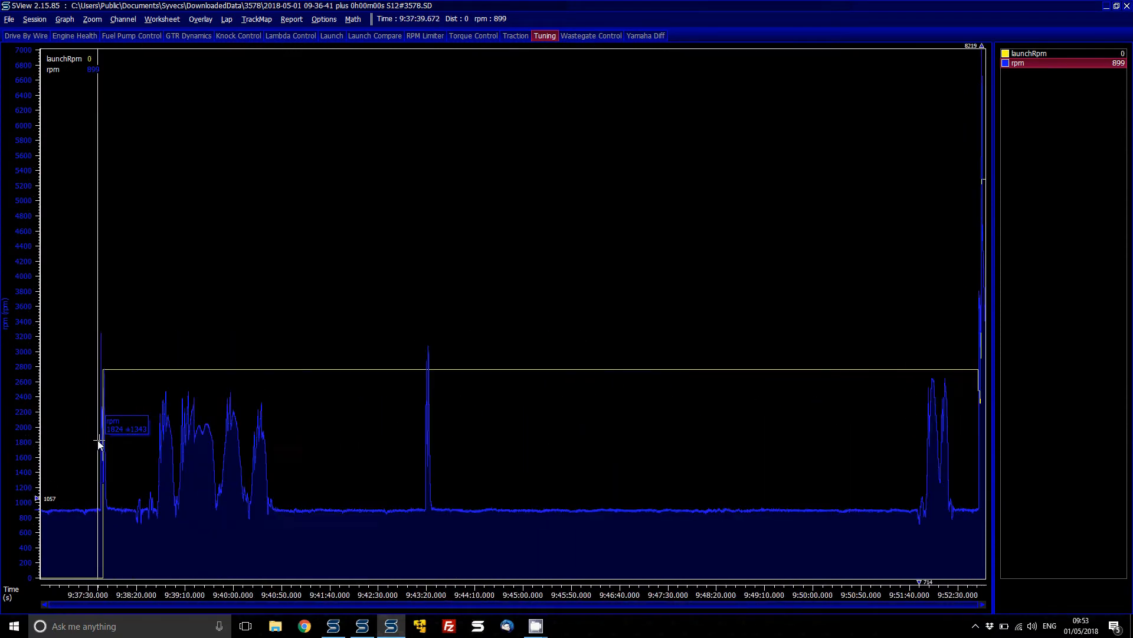
pyautogui.click(960, 202)
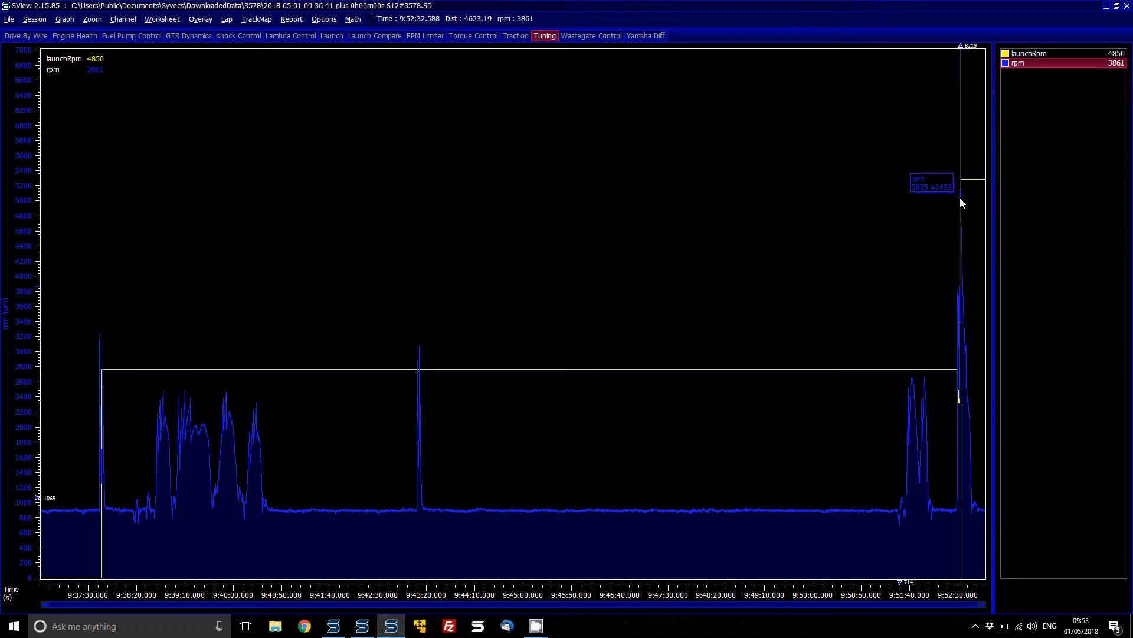
pyautogui.scroll(10, 960, 201)
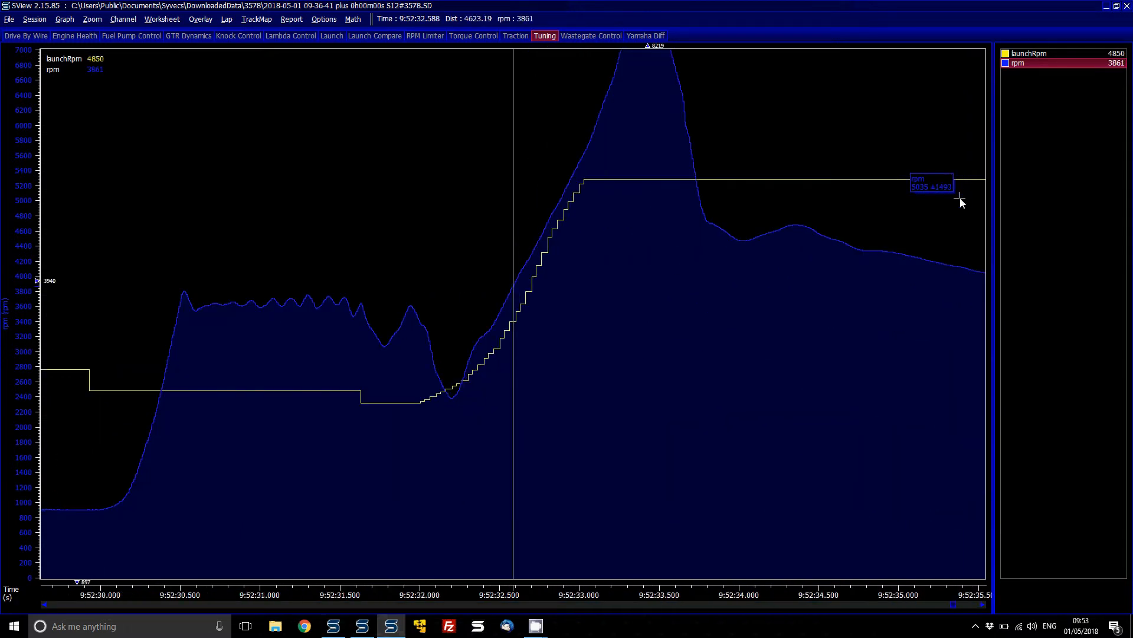
# Add a second graph to the Tuning worksheet and hide the launchRpm trace in the original rpm graph.
pyautogui.press('Insert')
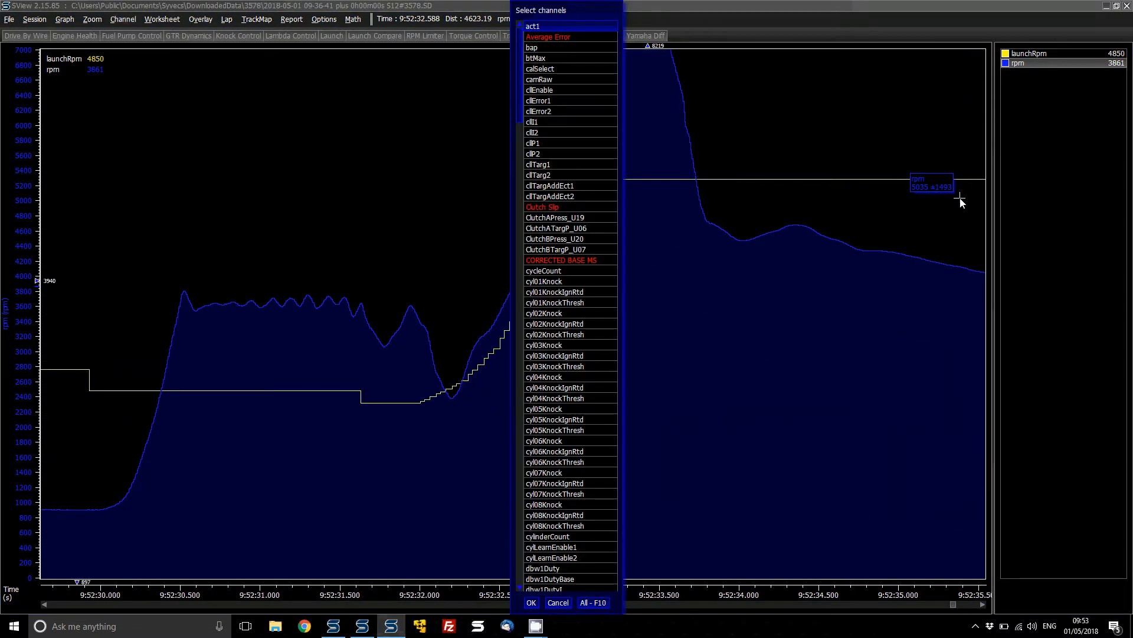
pyautogui.press('Escape')
pyautogui.click(389, 231)
pyautogui.hotkey('alt', 'g')
pyautogui.press('a')
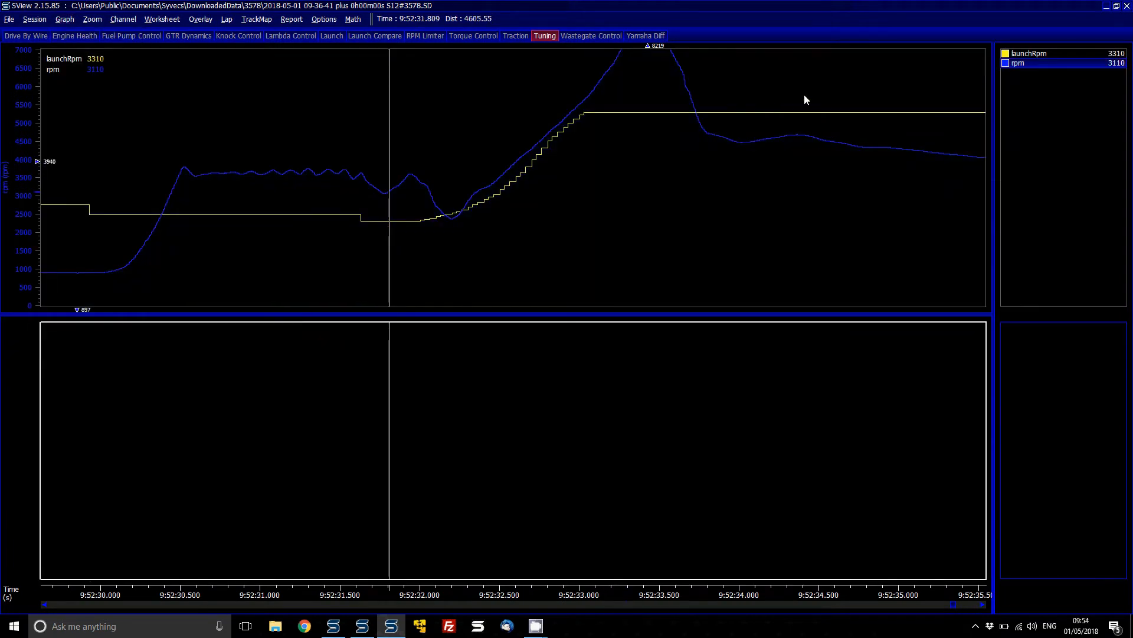
pyautogui.click(1044, 55)
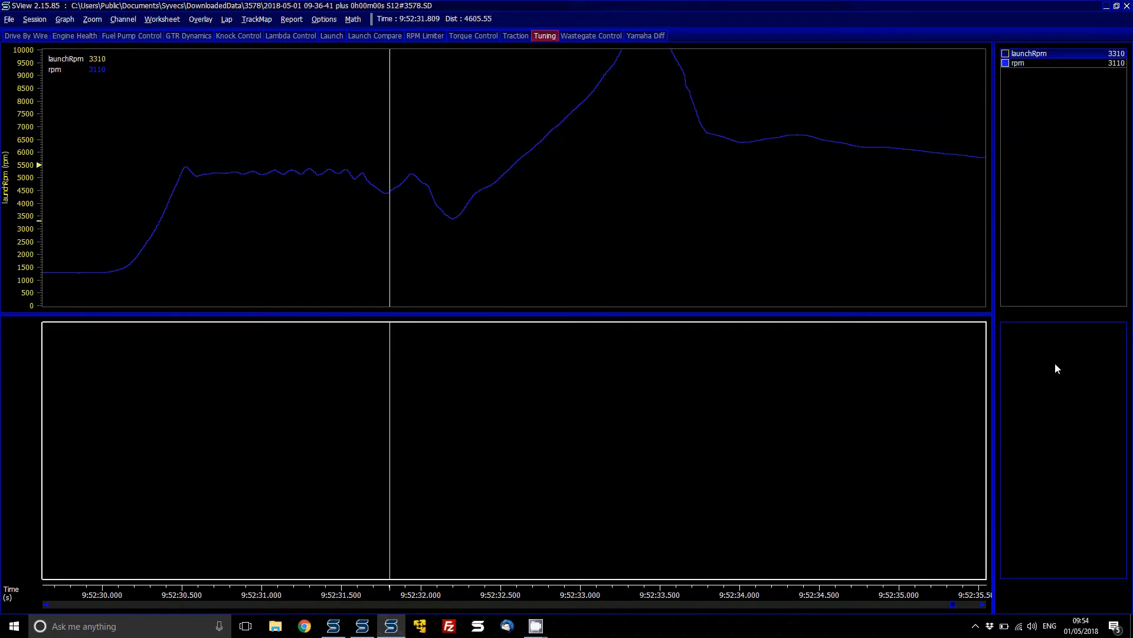
# Plot the launchRpm and launchHoldTimer channels on the new empty graph.
pyautogui.press('Insert')
pyautogui.press('Down')
pyautogui.press('Down')
pyautogui.press('Down')
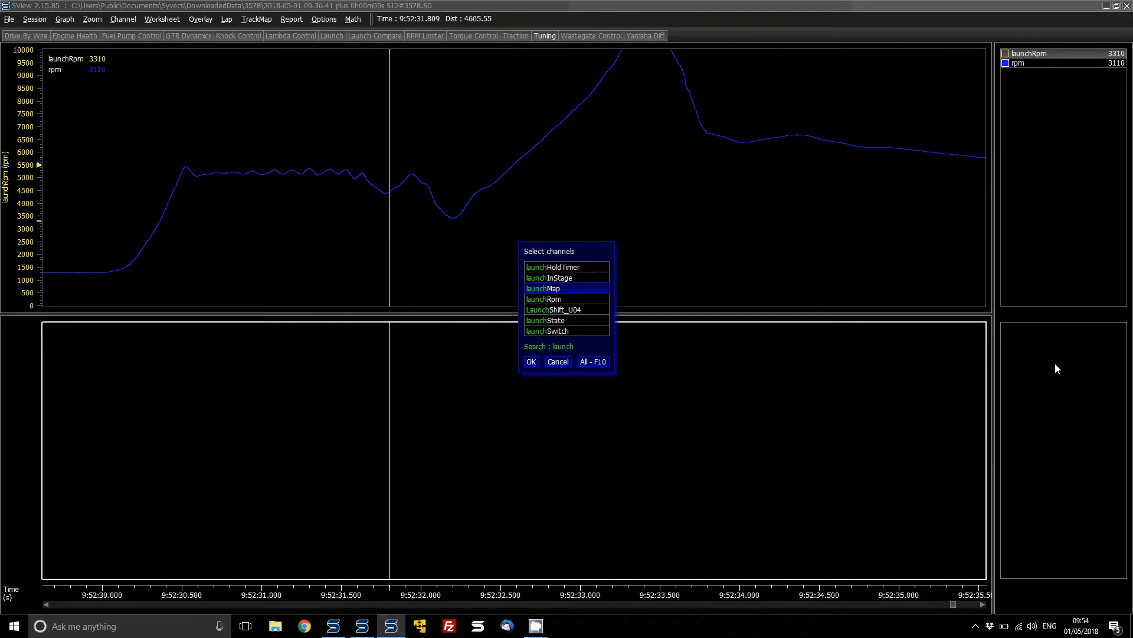
pyautogui.press('Return')
pyautogui.hotkey('alt', 'c')
pyautogui.press('a')
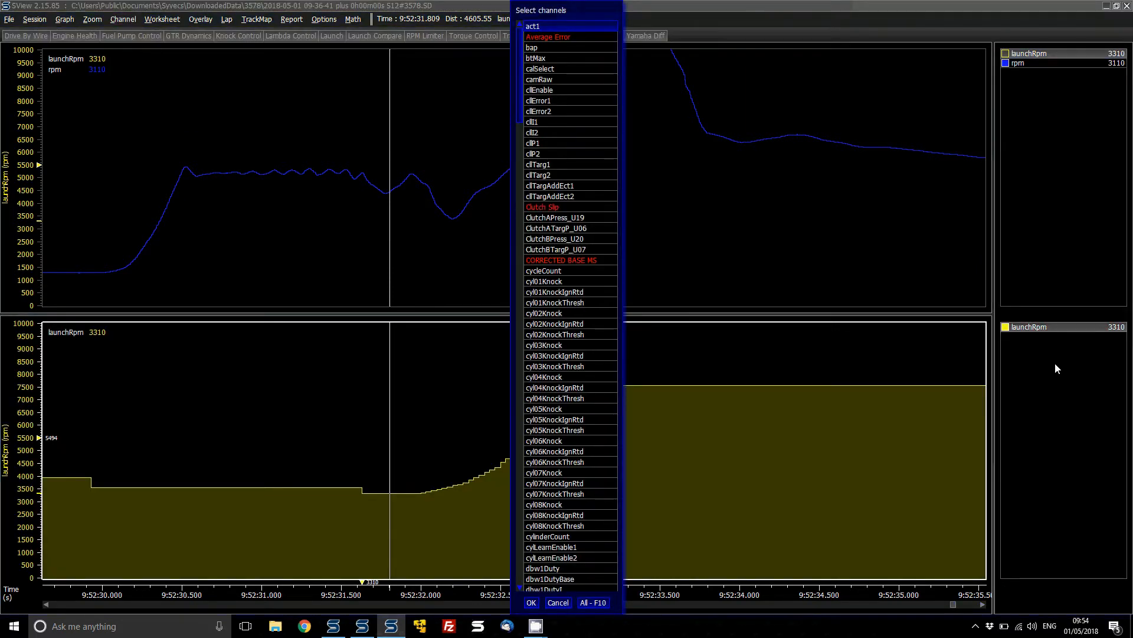
pyautogui.write('hold')
pyautogui.press('Return')
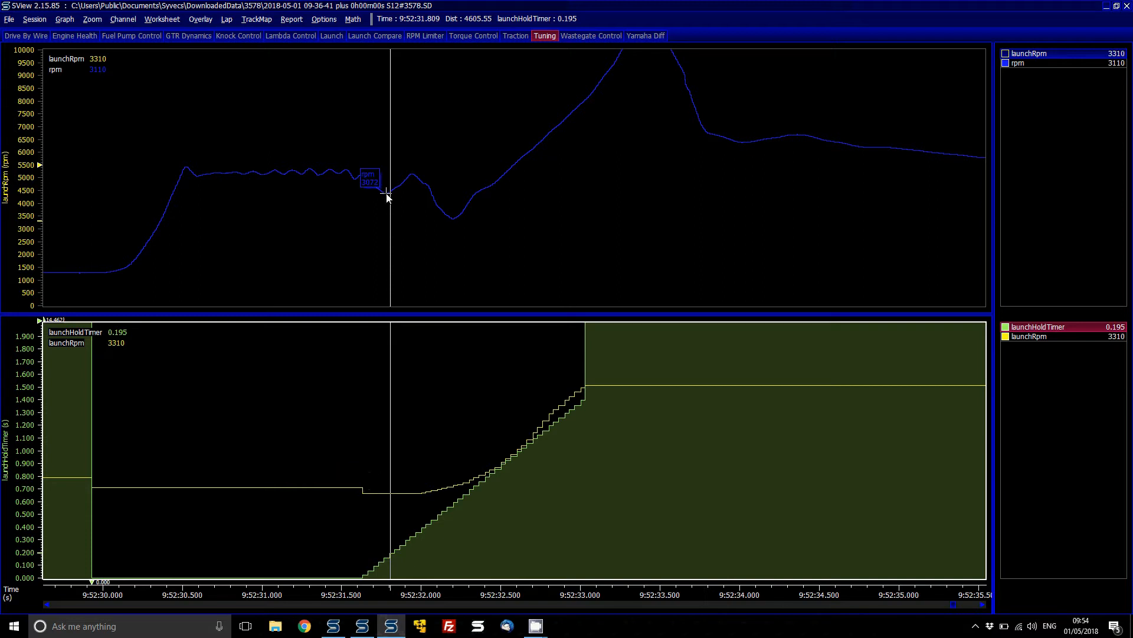
# Add the trqIgnRtd channel to the graph with launchRpm and launchHoldTimer.
pyautogui.press('Insert')
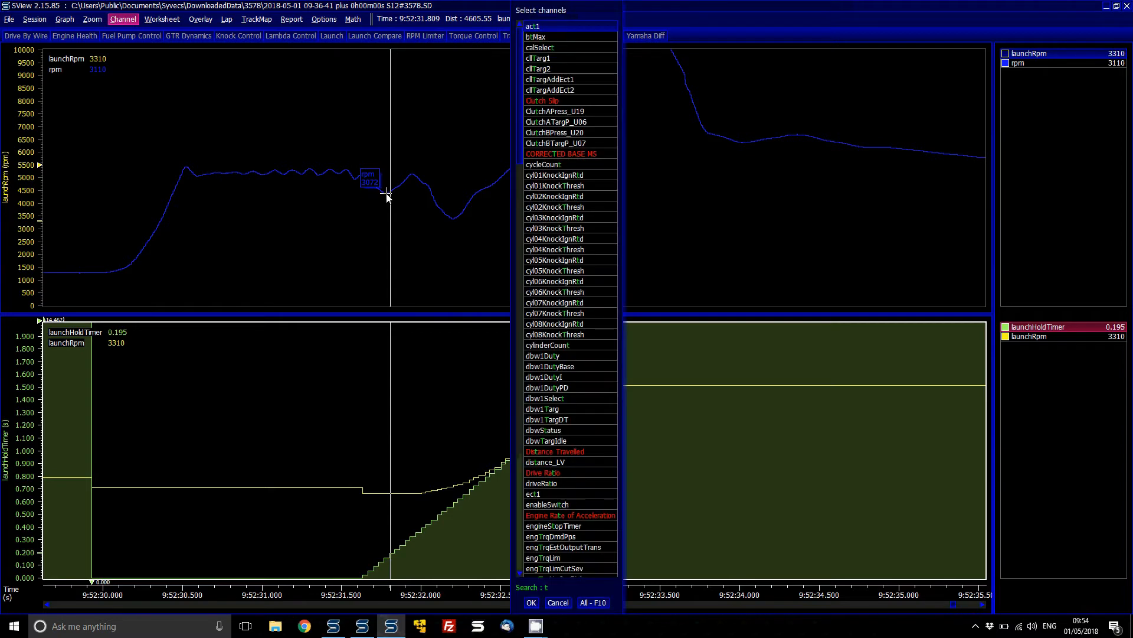
pyautogui.write('trq')
pyautogui.press('Up')
pyautogui.press('Up')
pyautogui.press('Return')
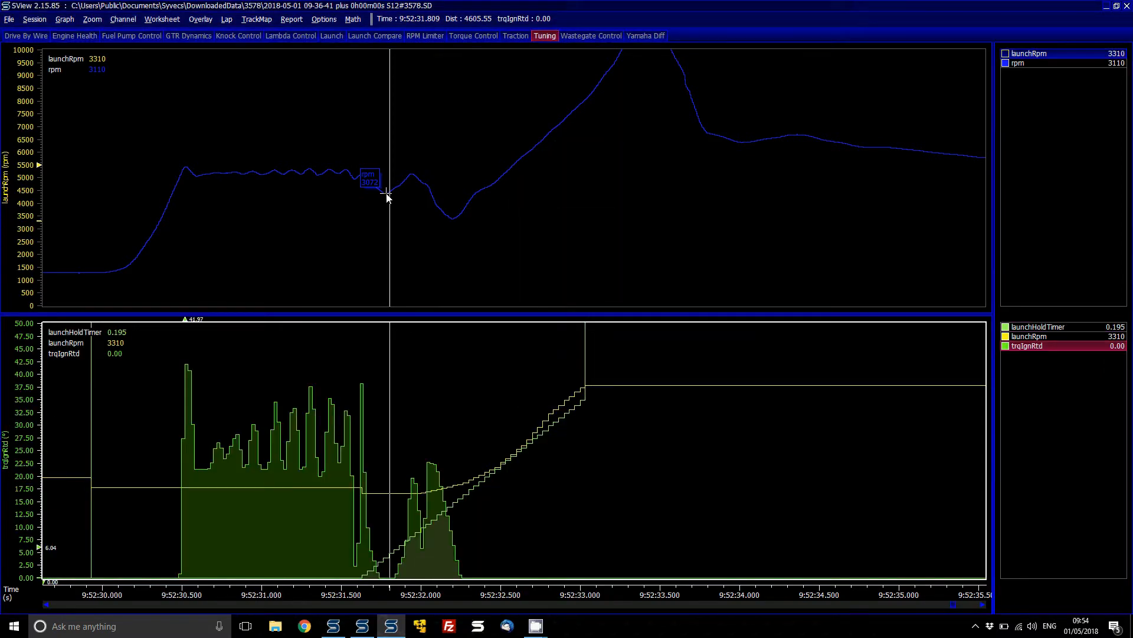
# Examine the rpm peak near 9:52:31.96 and the dip near 9:52:32.18 against trqIgnRtd and launchRpm.
pyautogui.moveTo(405, 177)
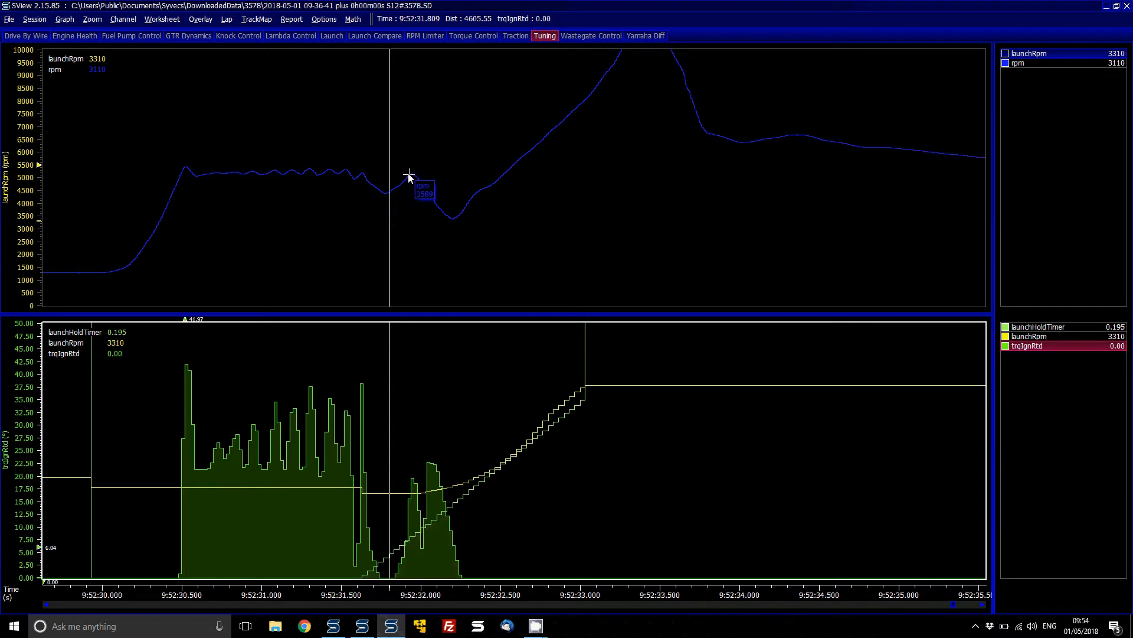
pyautogui.click(412, 178)
pyautogui.moveTo(413, 495)
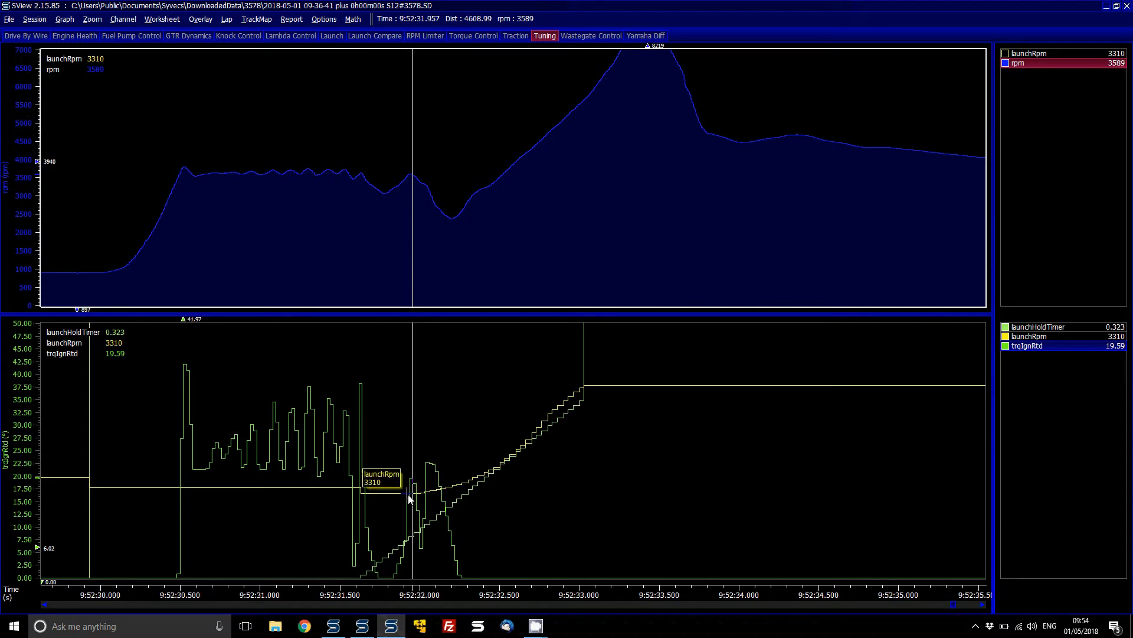
pyautogui.moveTo(414, 180)
pyautogui.click(448, 218)
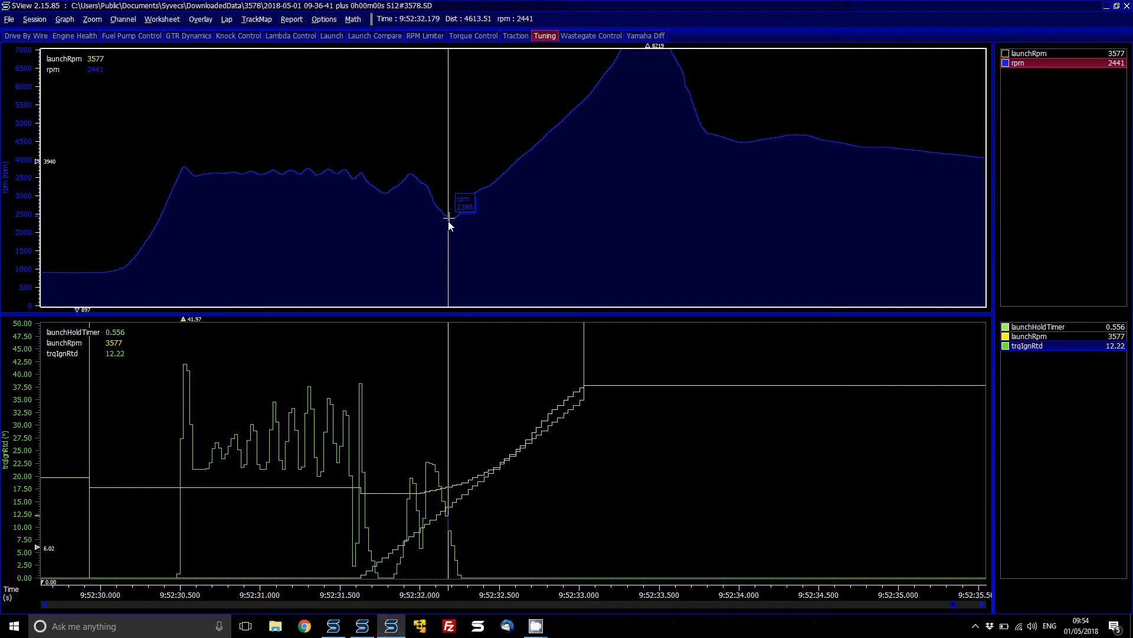
# Add the longG channel to the rpm graph.
pyautogui.hotkey('alt', 'c')
pyautogui.press('Return')
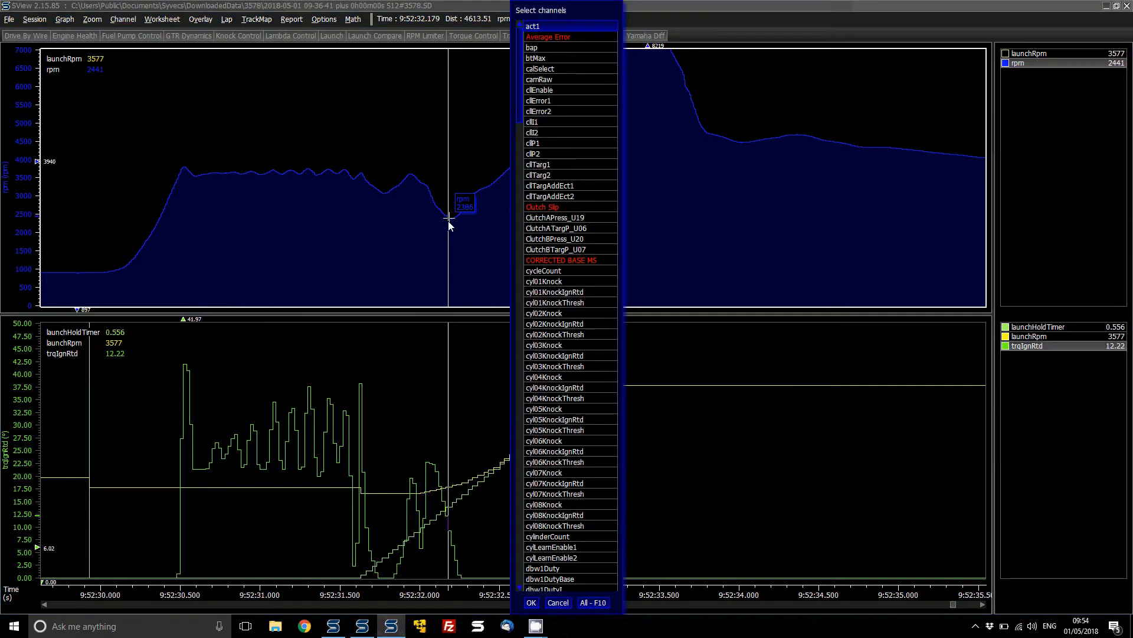
pyautogui.write('long')
pyautogui.press('Down')
pyautogui.press('Return')
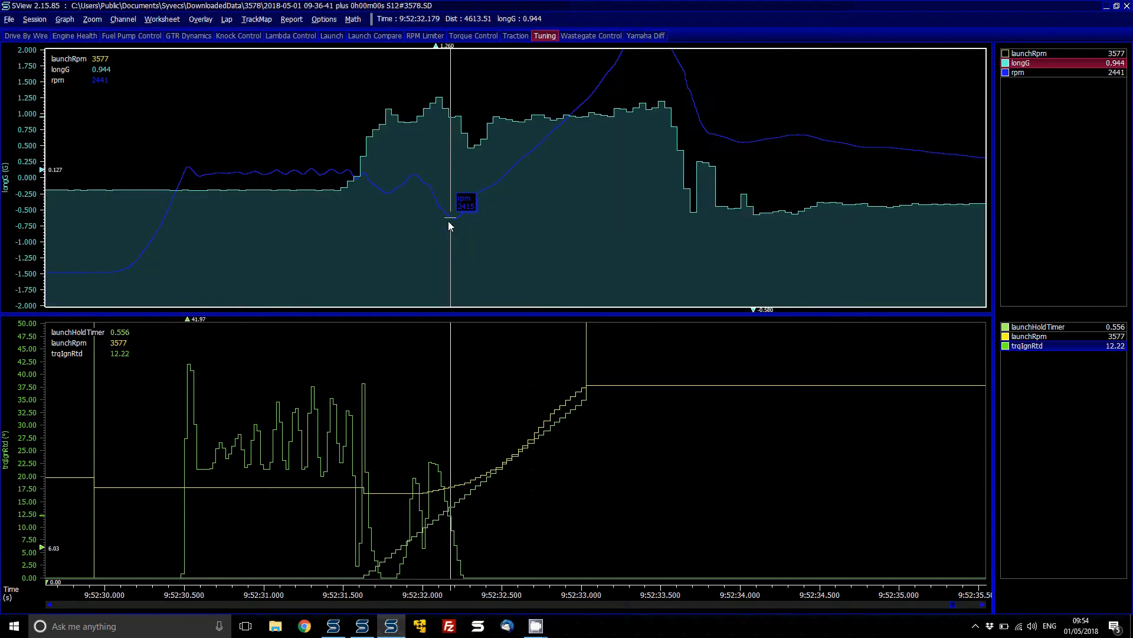
# Place the cursor near 9:52:31.8 and compare longG with rpm through the start of the launch.
pyautogui.click(391, 108)
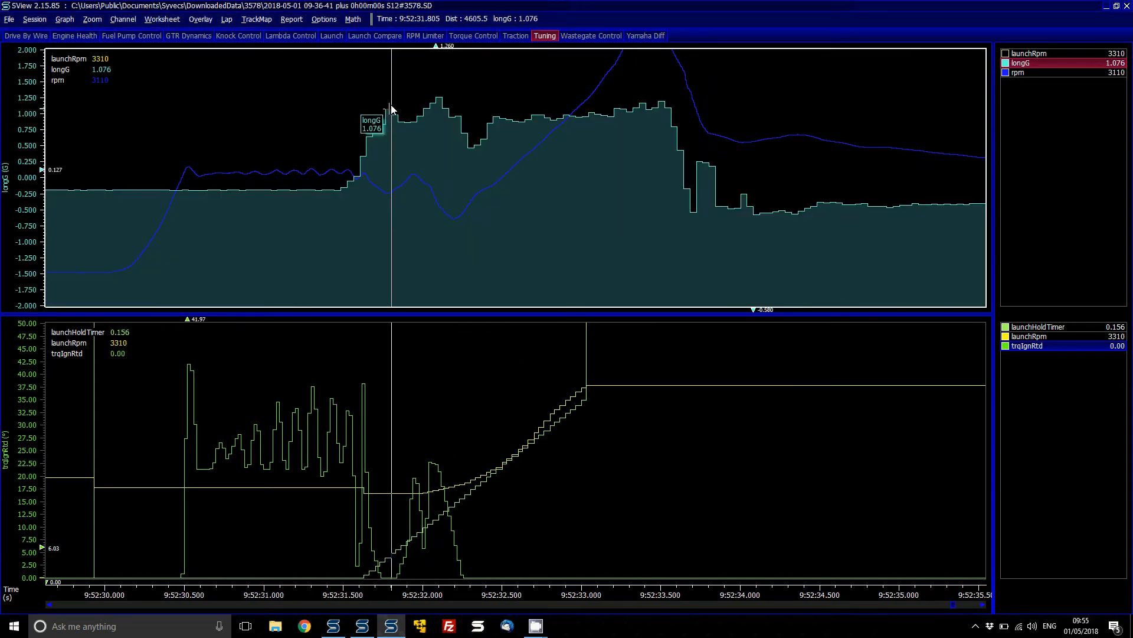
pyautogui.click(387, 191)
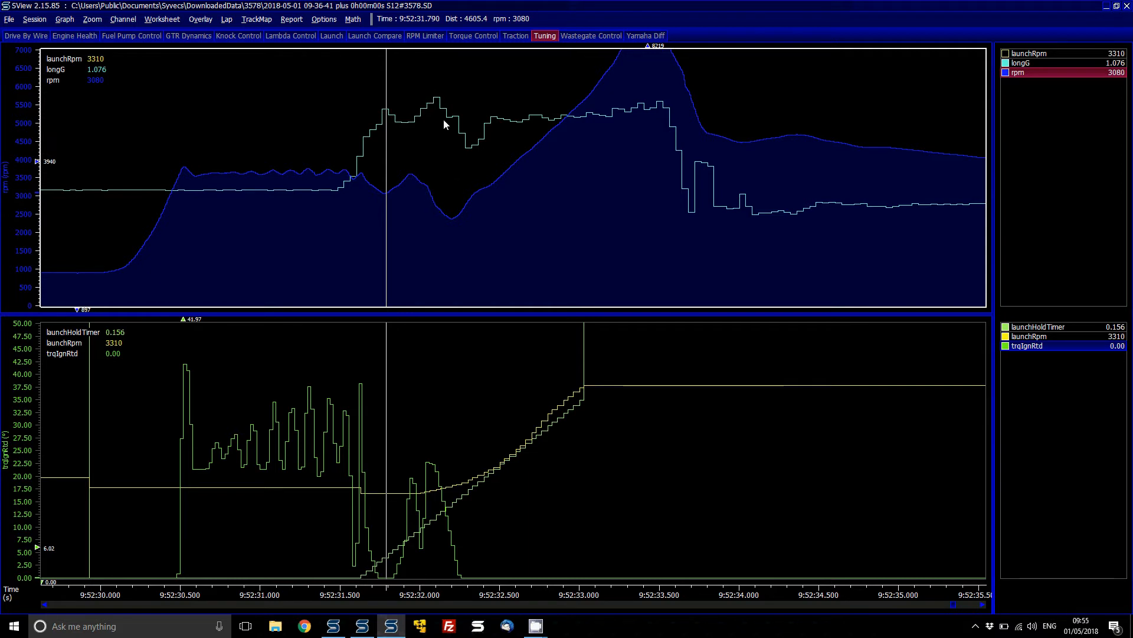
pyautogui.moveTo(437, 94)
pyautogui.moveTo(378, 192)
pyautogui.moveTo(469, 200)
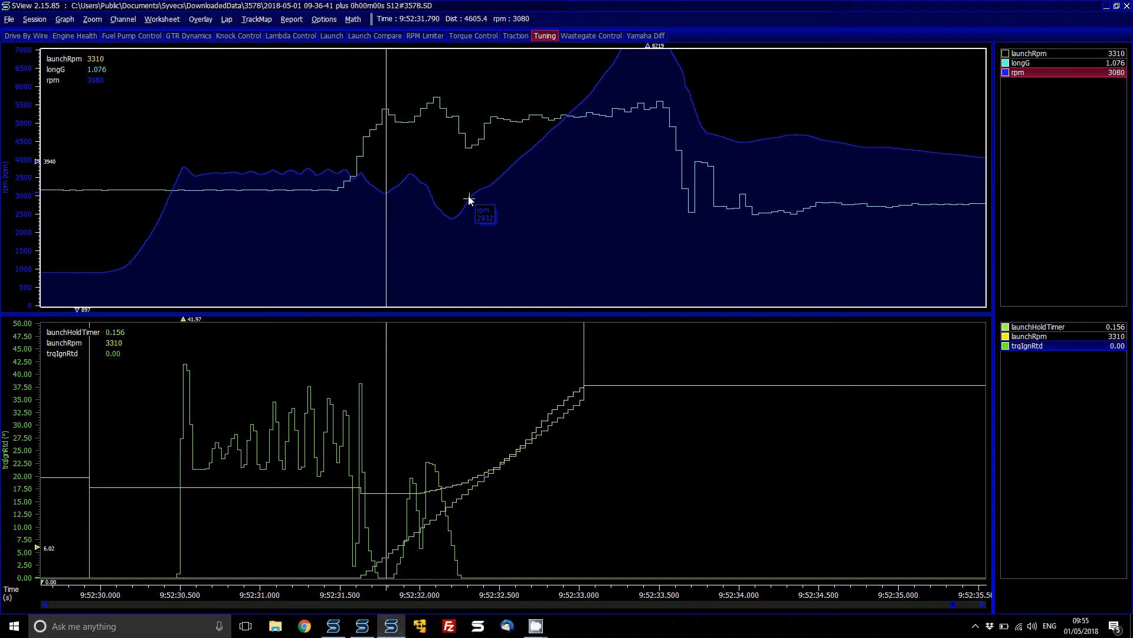
# Switch to SCal and add 300 rpm to the selected Base Engine Speed cells from 0.000 to 1.030 s.
pyautogui.hotkey('alt', 'Tab')
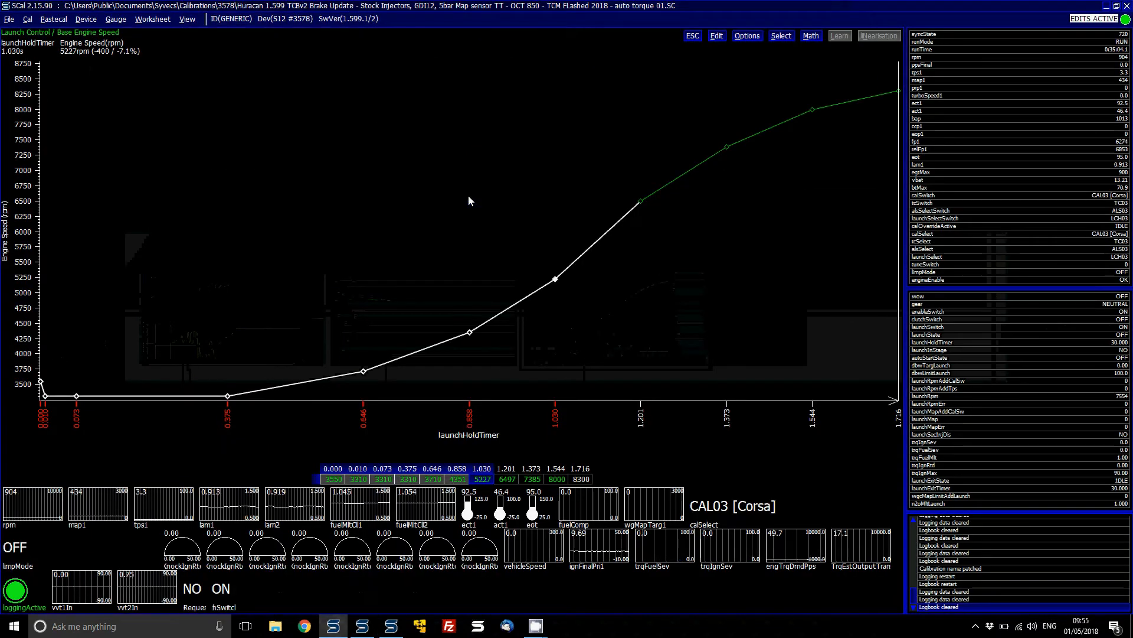
pyautogui.press('m')
pyautogui.write('a30')
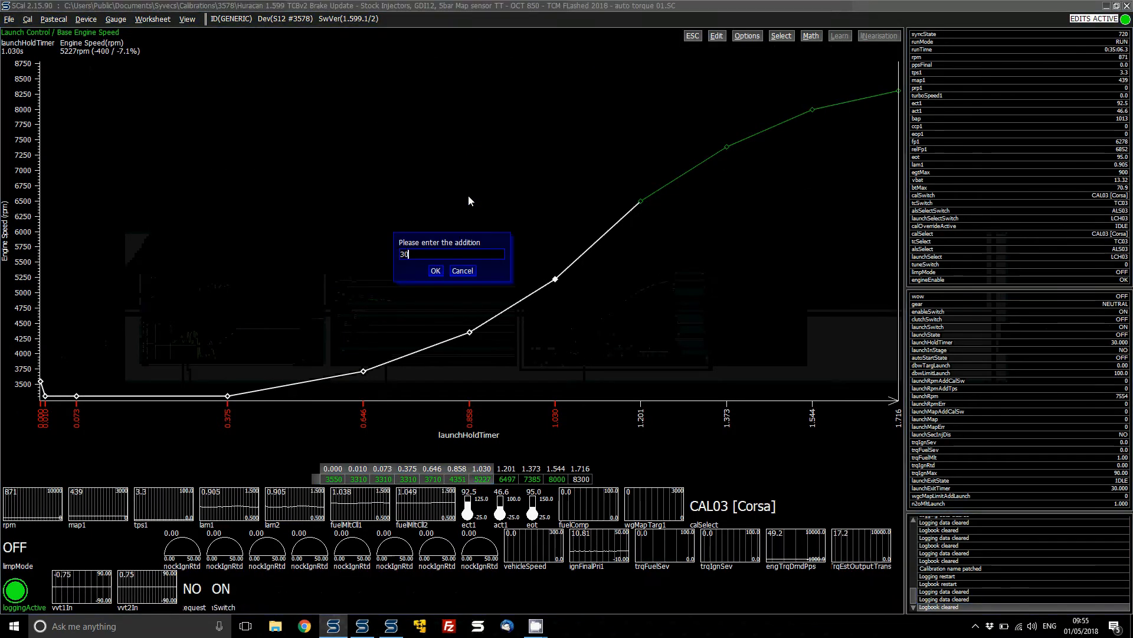
pyautogui.press('Return')
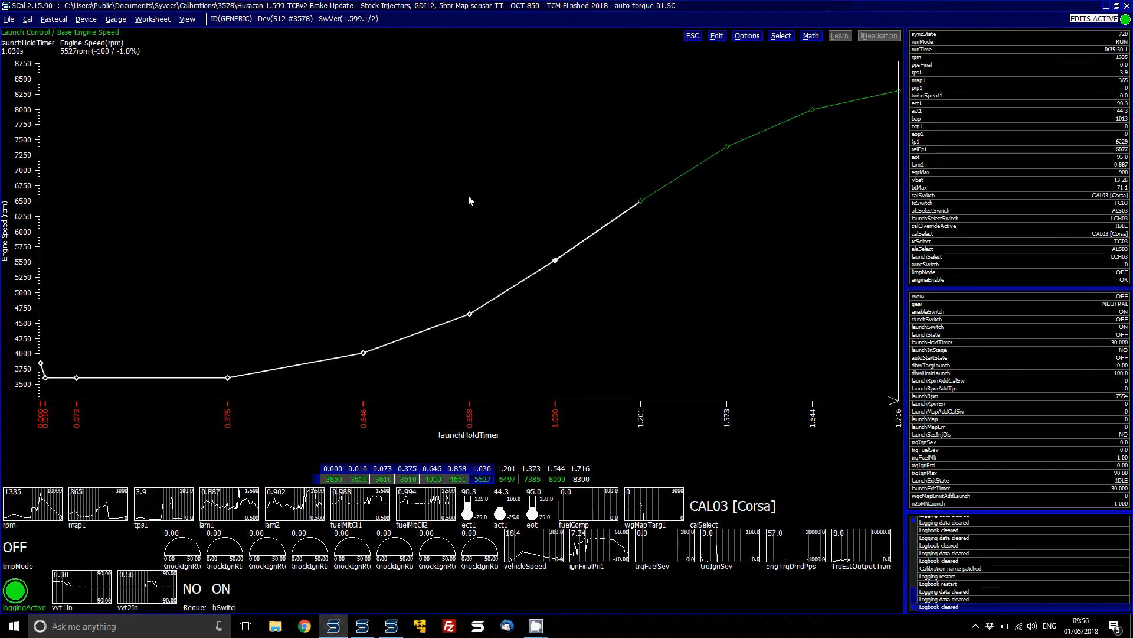
# Switch to SData and download the logged data from the S12 ECU with the comment "Launch 2+300", clearing the datalog and logbook.
pyautogui.click(363, 626)
pyautogui.hotkey('alt', 'd')
pyautogui.press('Return')
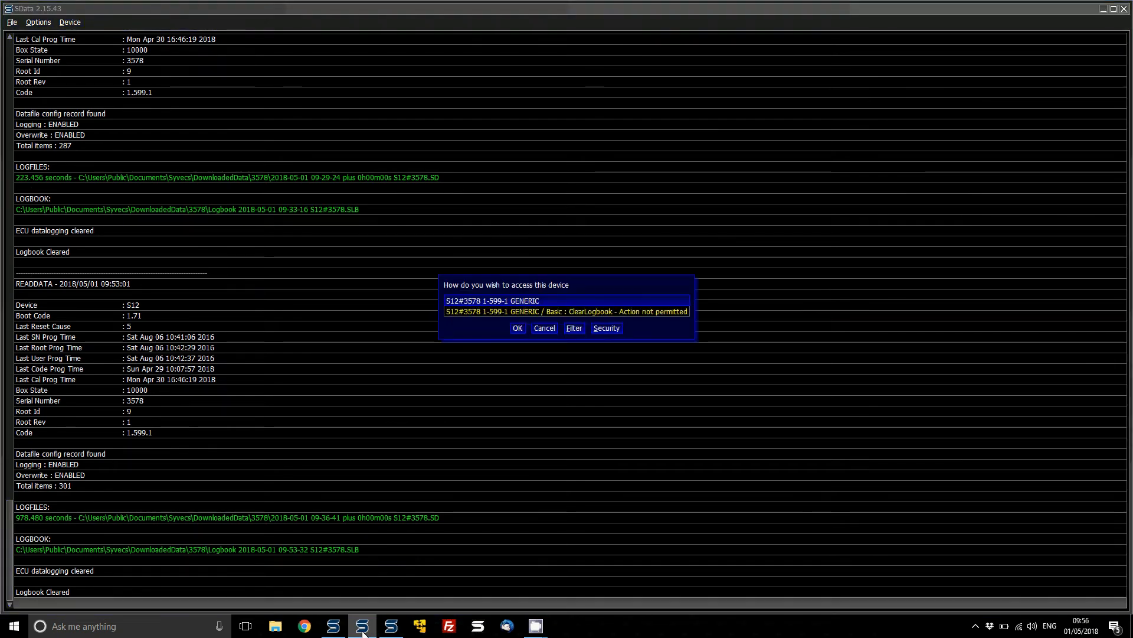
pyautogui.press('Return')
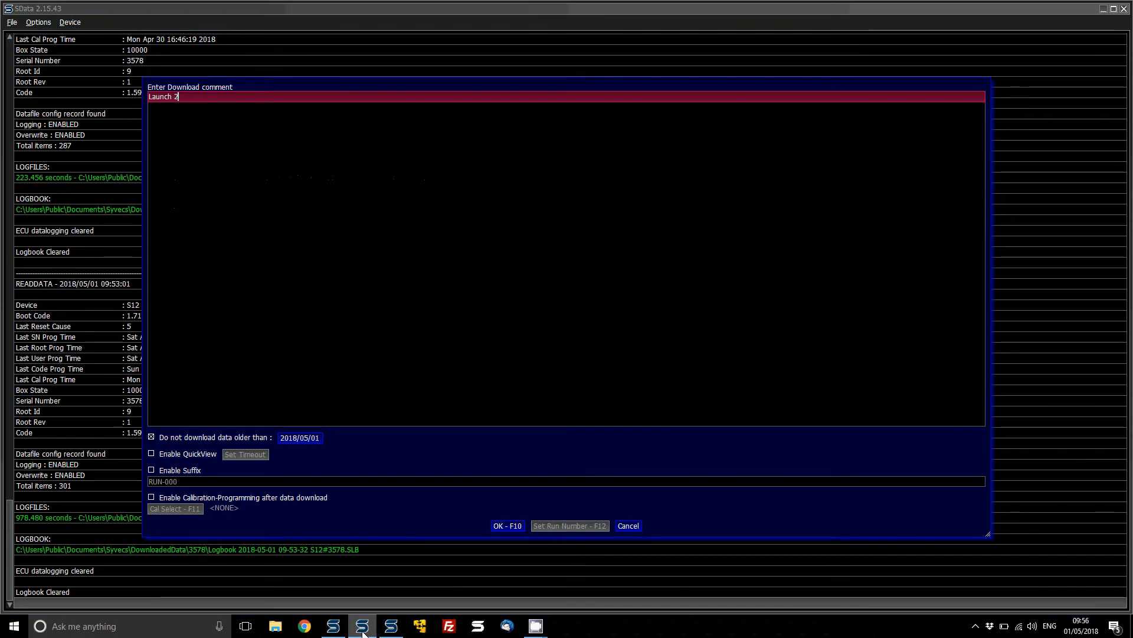
pyautogui.write('+300')
pyautogui.click(503, 527)
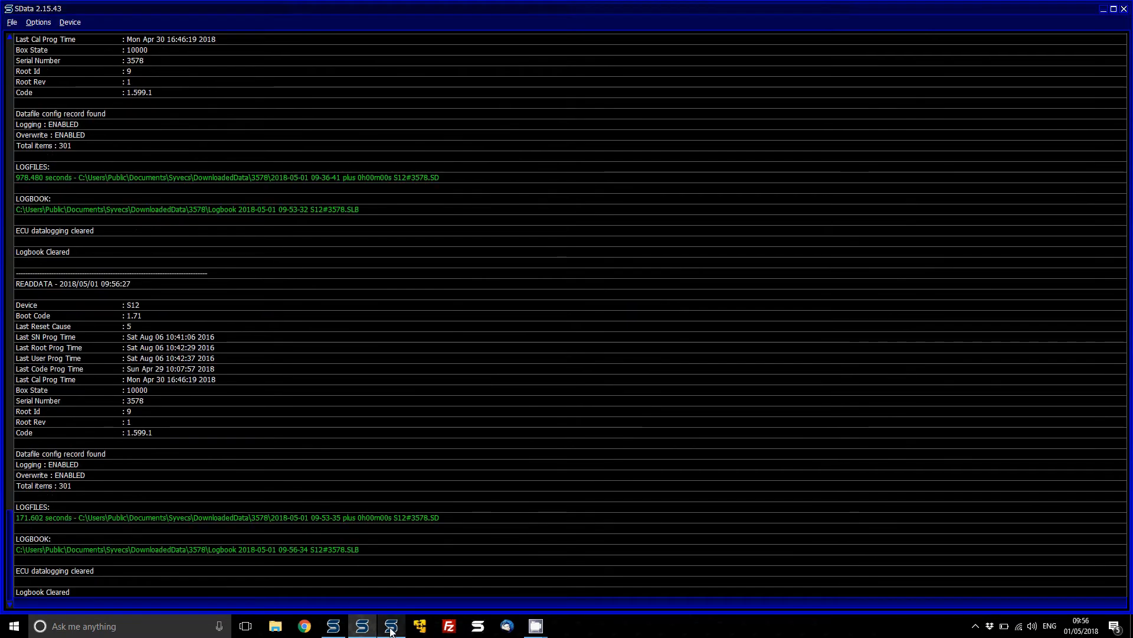
pyautogui.moveTo(392, 627)
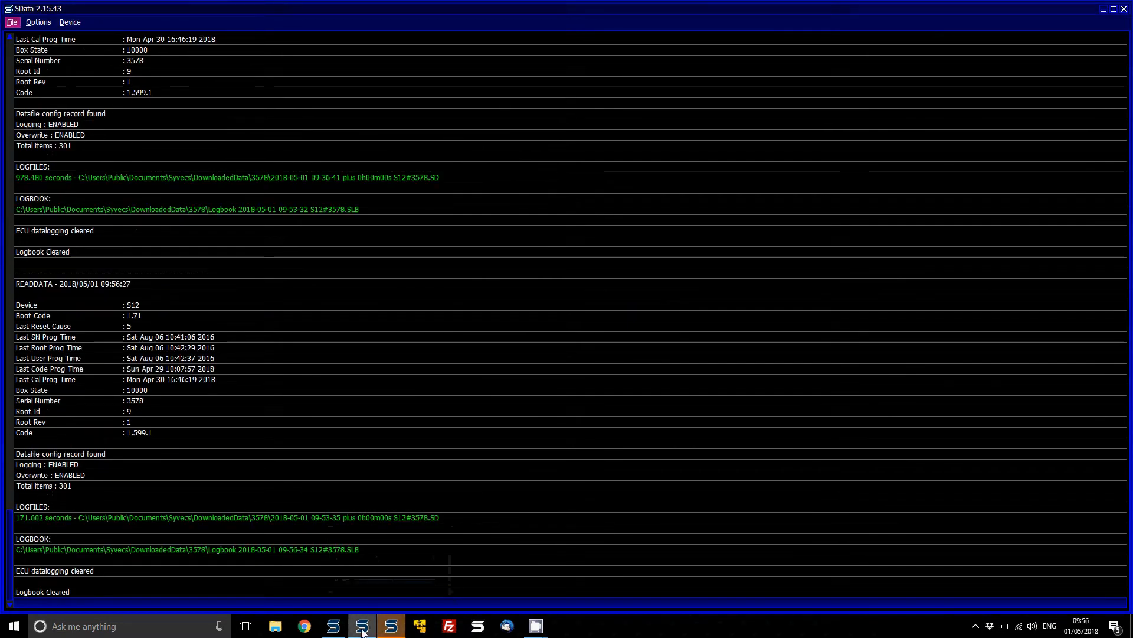
pyautogui.click(388, 630)
pyautogui.click(536, 327)
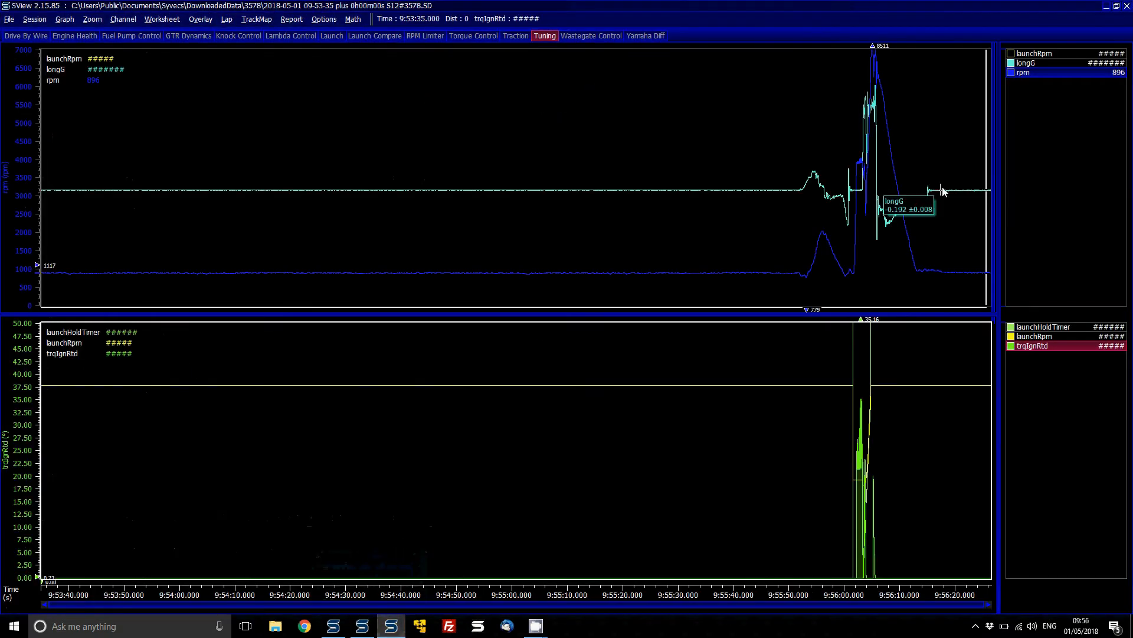
# Locate the second launch near 9:56:02.7 and inspect trqIgnRtd at 9:56:03.88 and launchRpm at 9:56:03.6 in close-up.
pyautogui.click(859, 183)
pyautogui.press('Up')
pyautogui.press('Up')
pyautogui.press('Up')
pyautogui.press('Up')
pyautogui.press('Up')
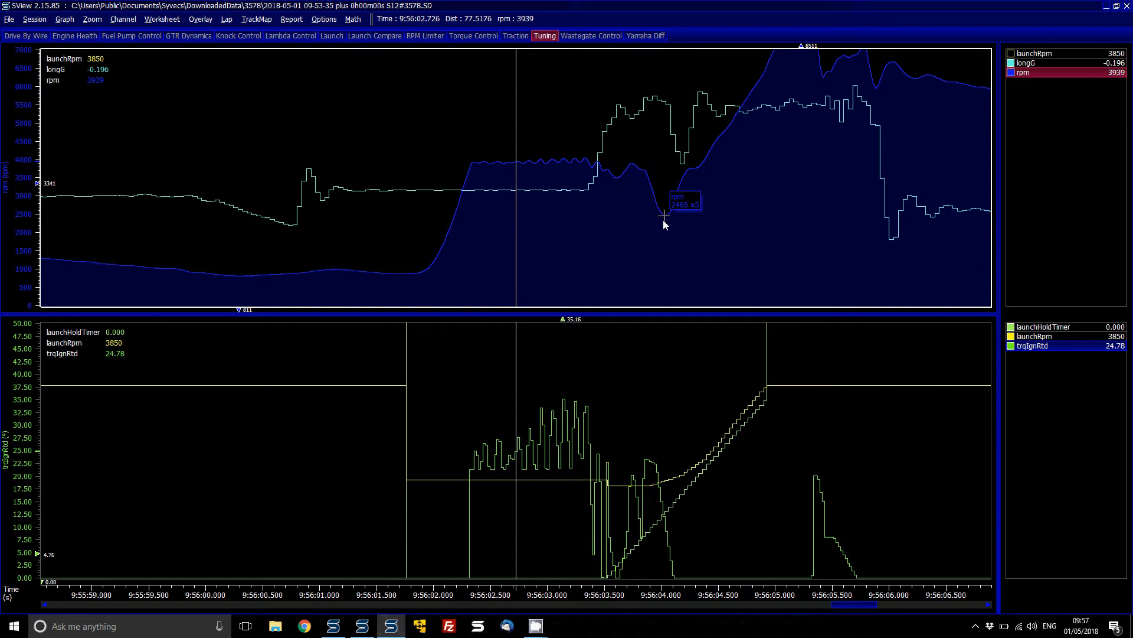
pyautogui.click(648, 463)
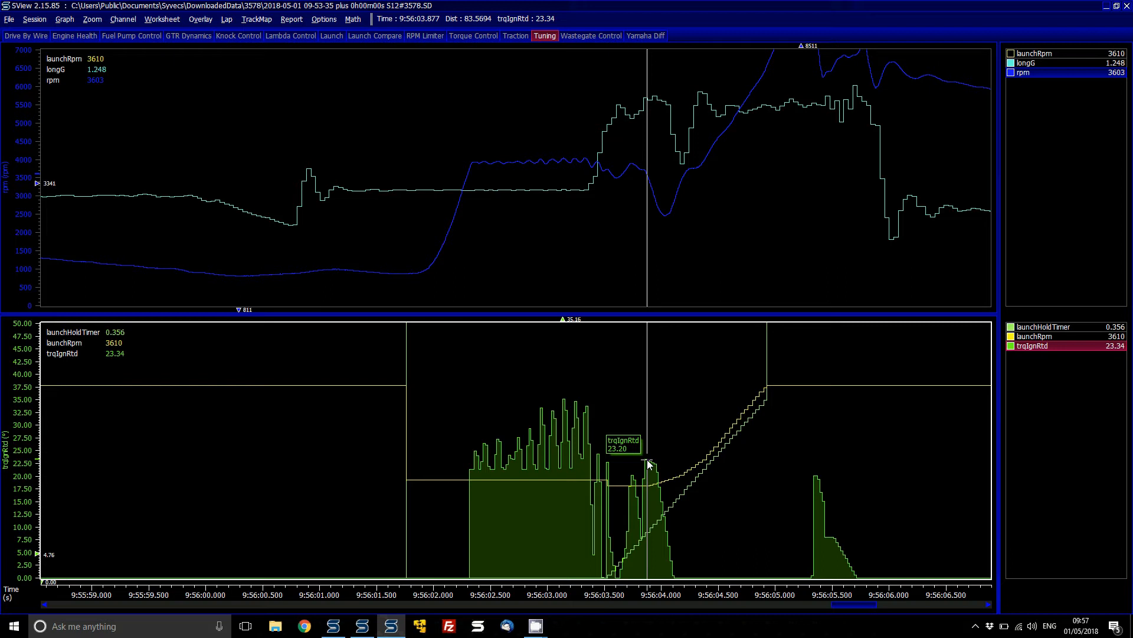
pyautogui.click(615, 490)
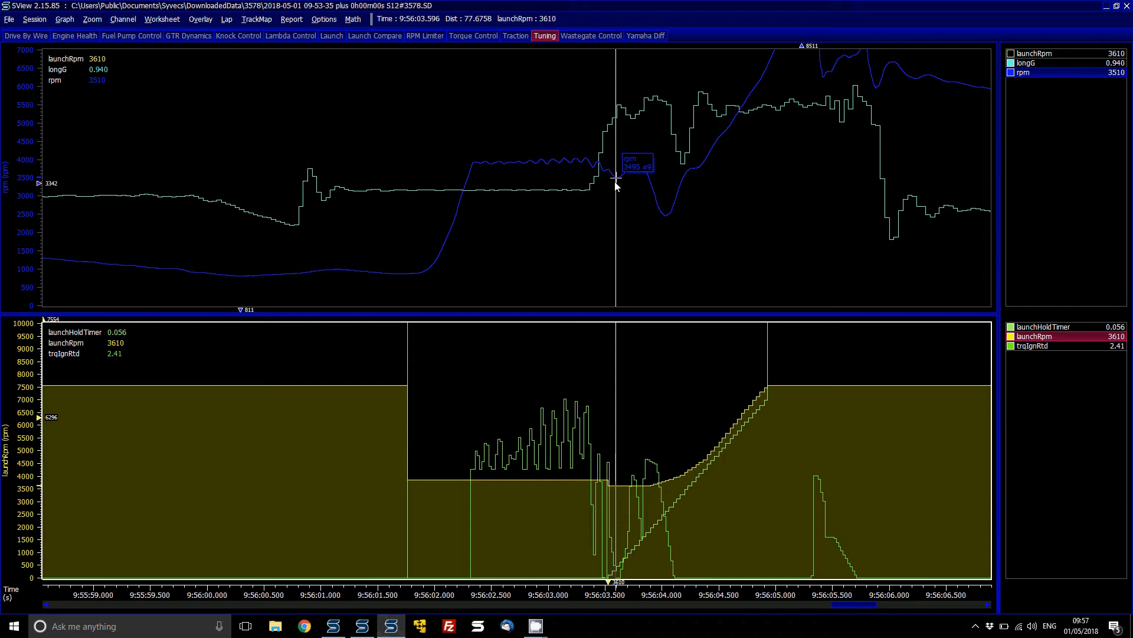
# Compare rpm and longG with trqIgnRtd and launchRpm at 9:56:03.89 and at the rpm peak near 9:56:03.74.
pyautogui.moveTo(628, 113)
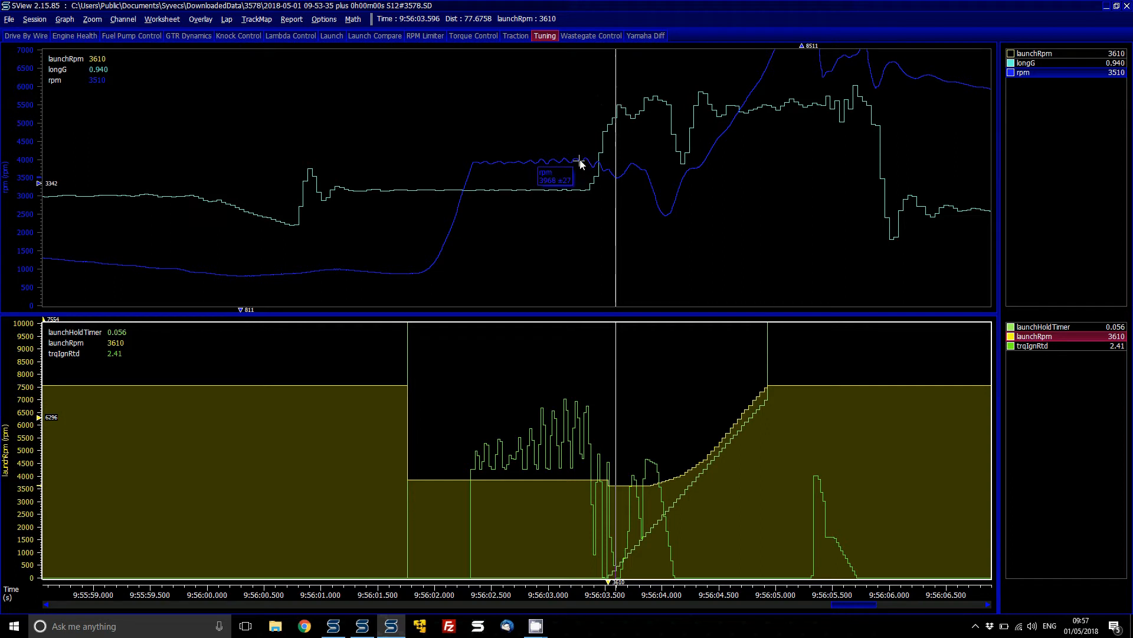
pyautogui.moveTo(618, 177)
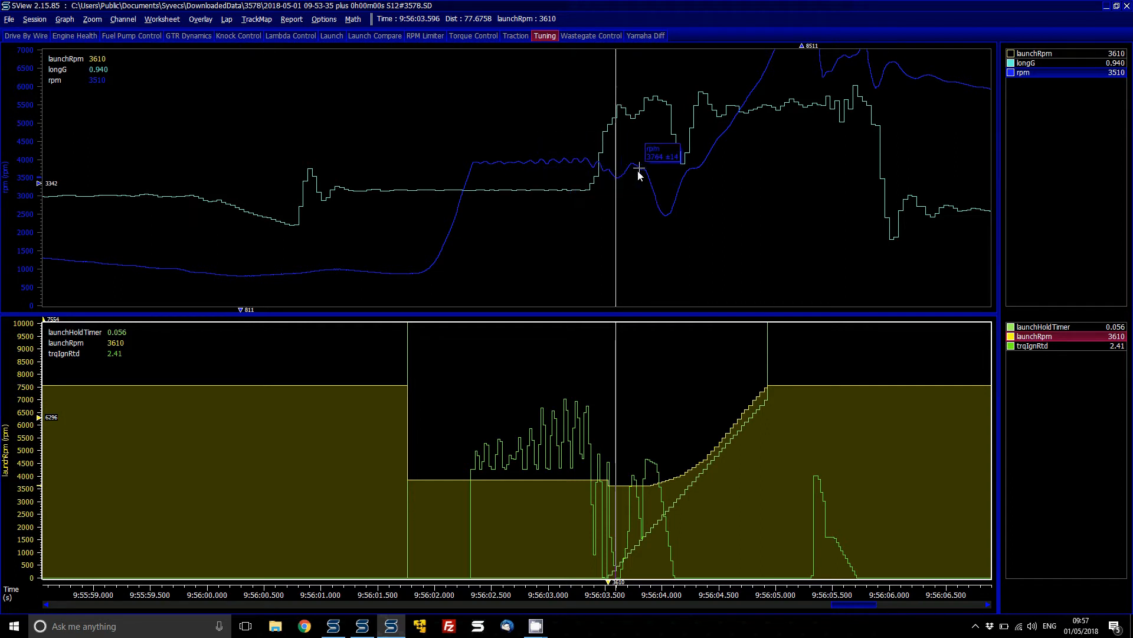
pyautogui.moveTo(664, 522)
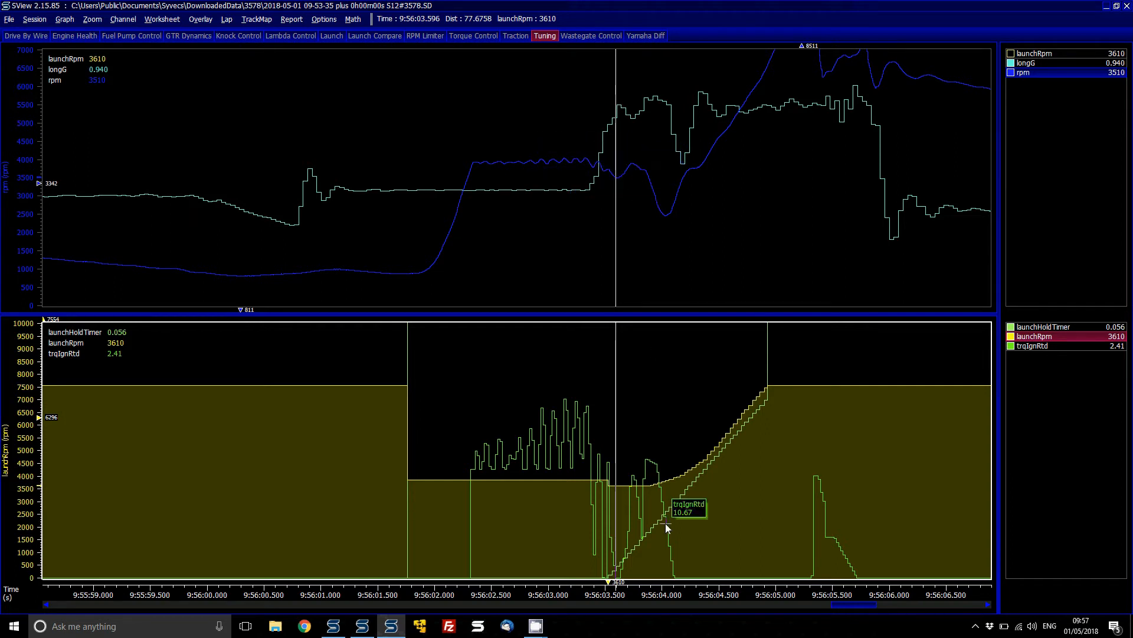
pyautogui.click(650, 464)
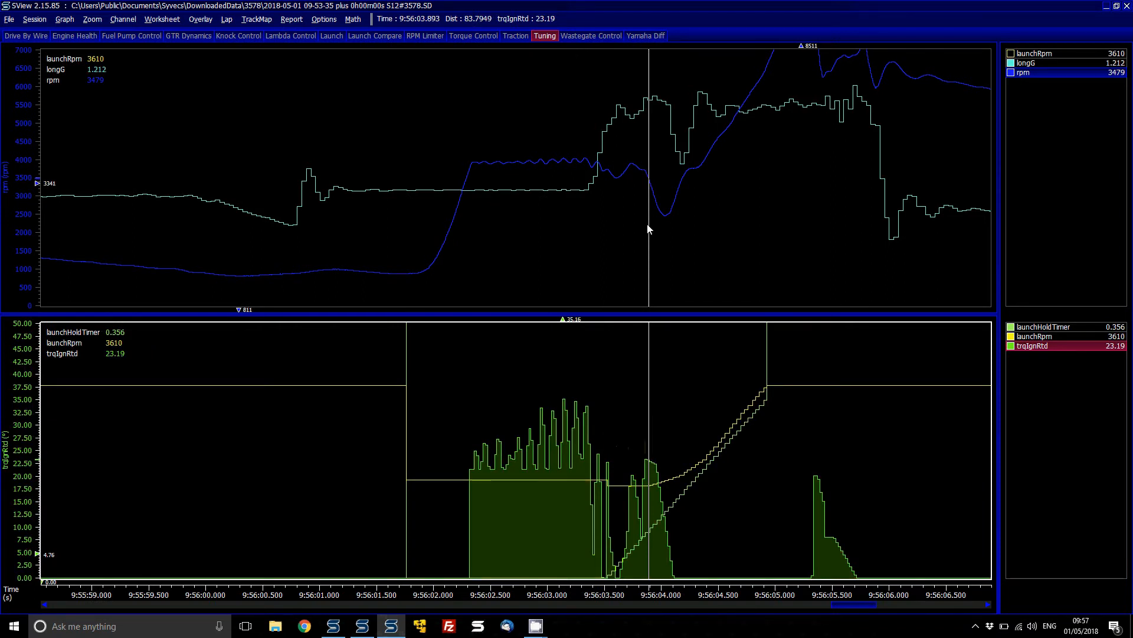
pyautogui.click(632, 165)
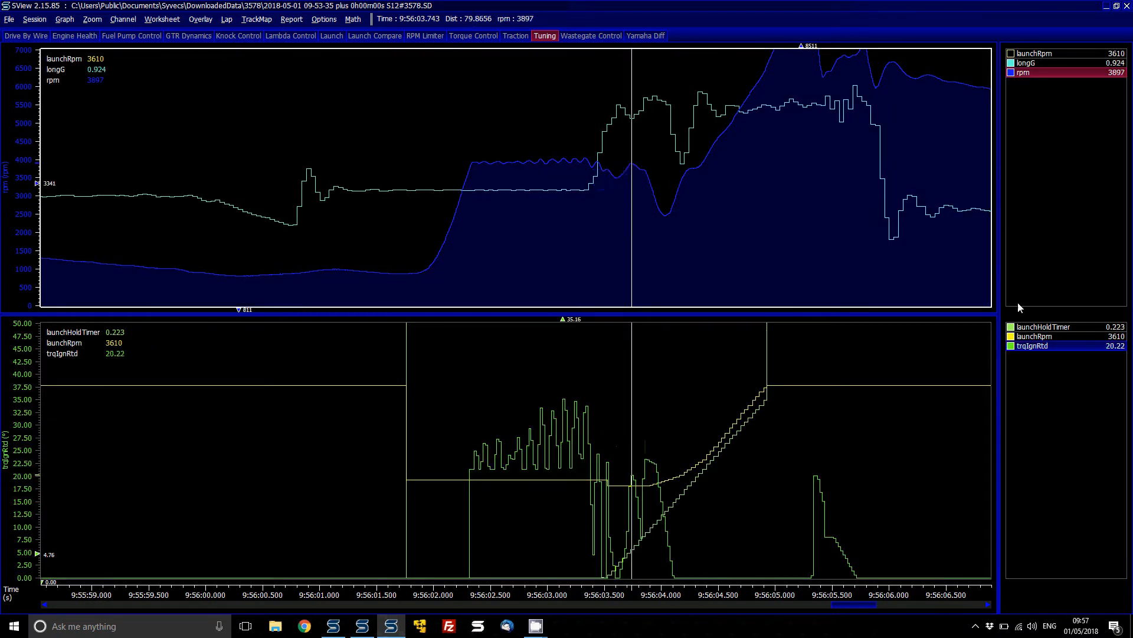
pyautogui.click(1122, 341)
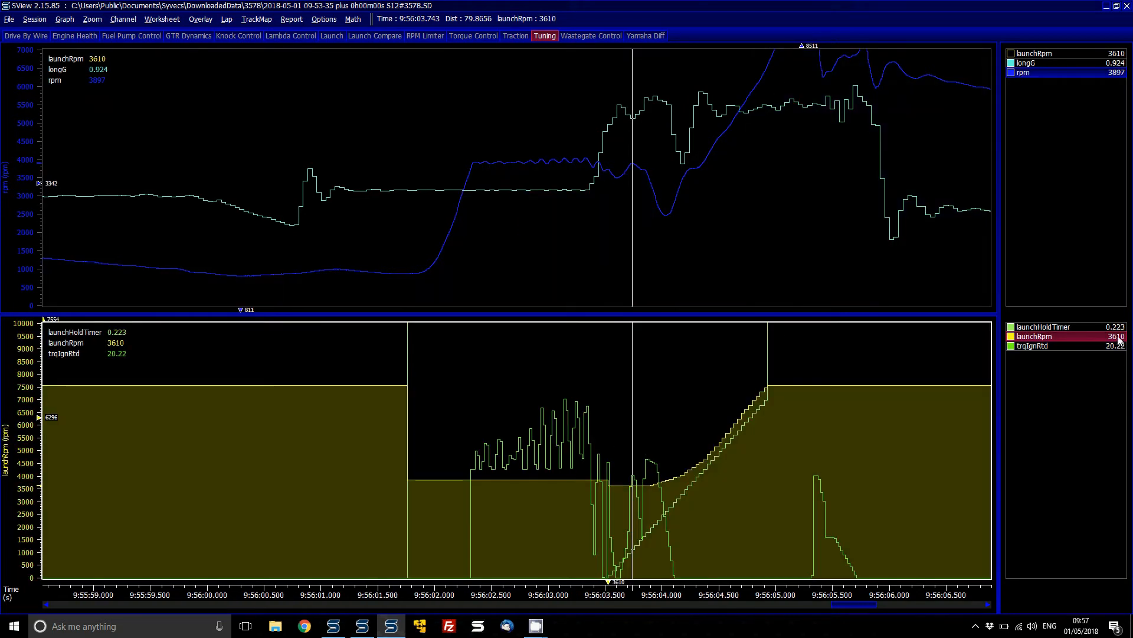
pyautogui.moveTo(634, 166)
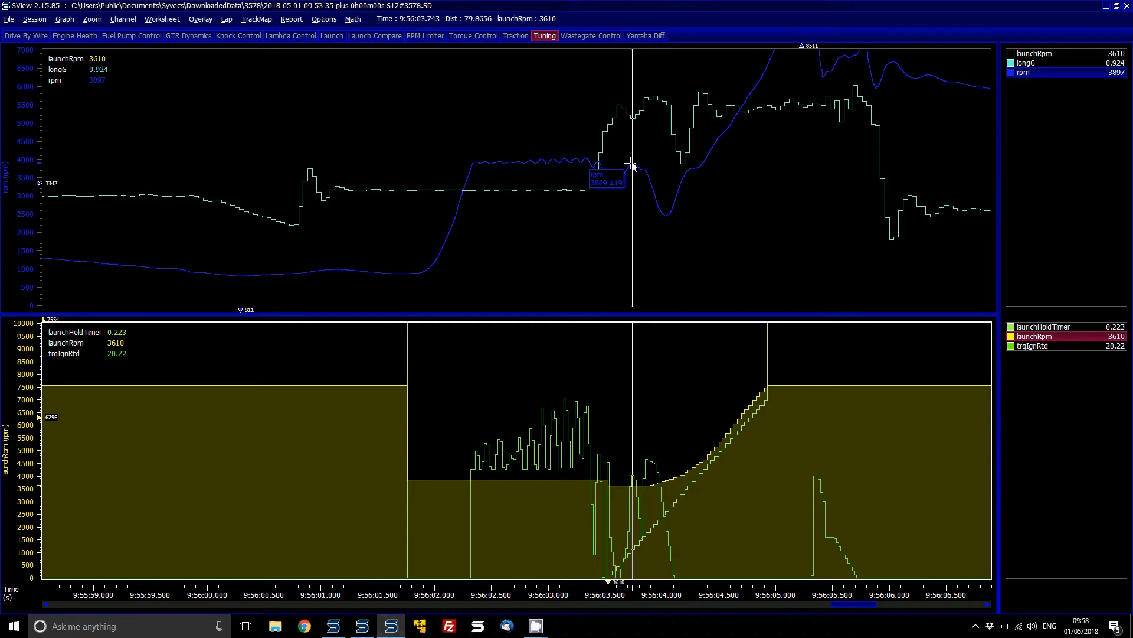
pyautogui.click(631, 167)
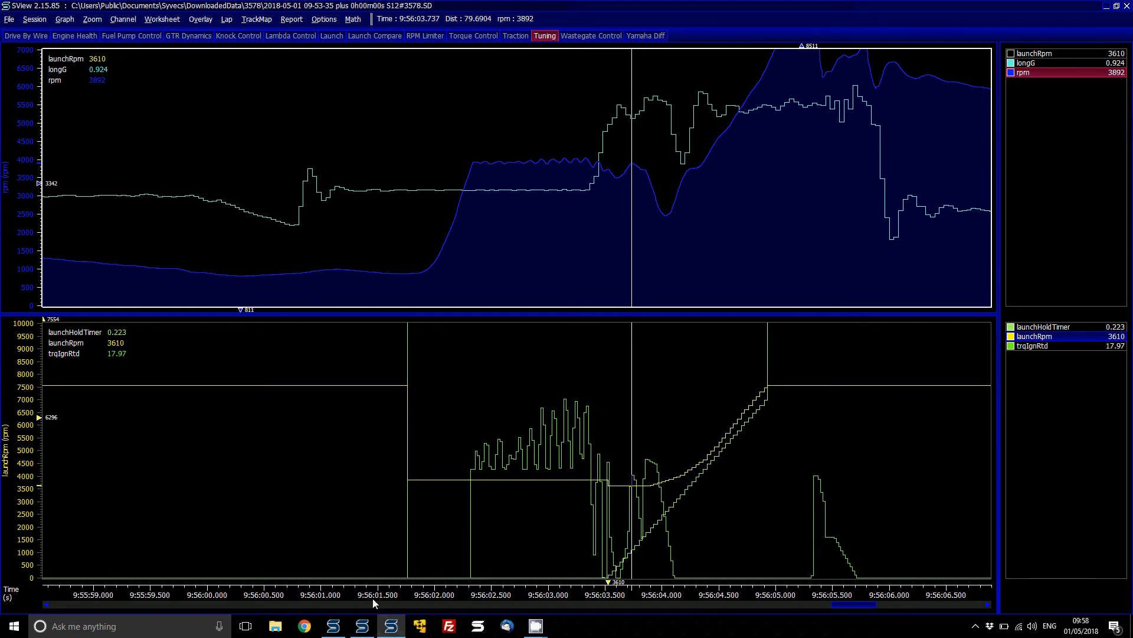
# Compare SCal's Base Engine Speed curve with SView's launchRpm at 9:56:04.215 and launchHoldTimer at 9:56:04.348, returning to SCal.
pyautogui.click(334, 625)
pyautogui.click(609, 177)
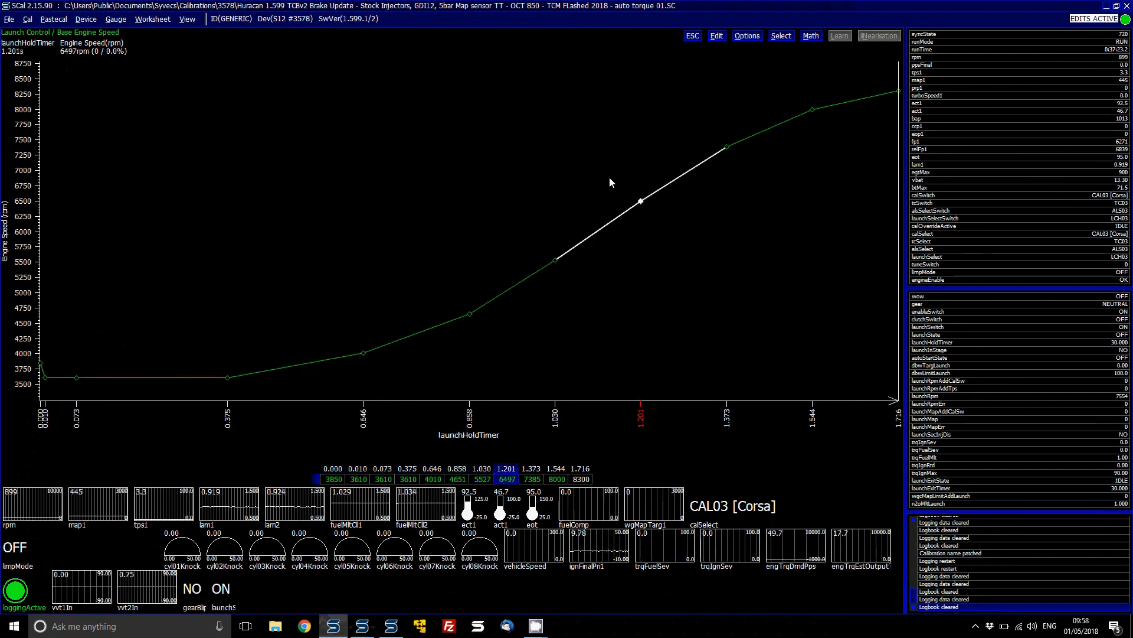
pyautogui.moveTo(36, 363); pyautogui.dragTo(289, 366)
pyautogui.hotkey('alt', 'Tab')
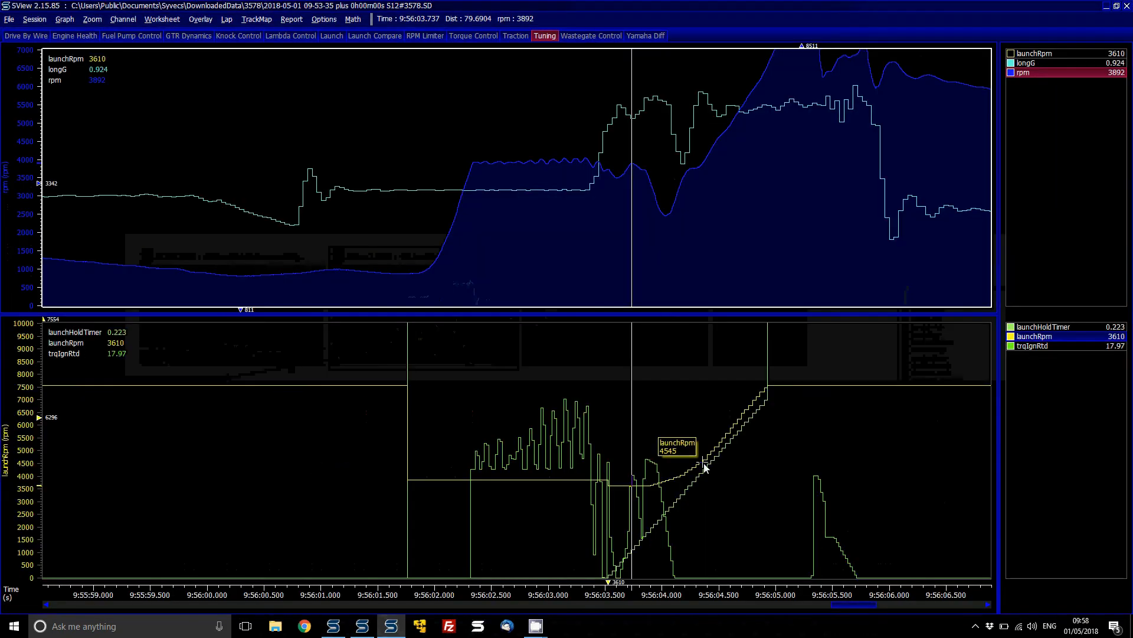
pyautogui.click(686, 476)
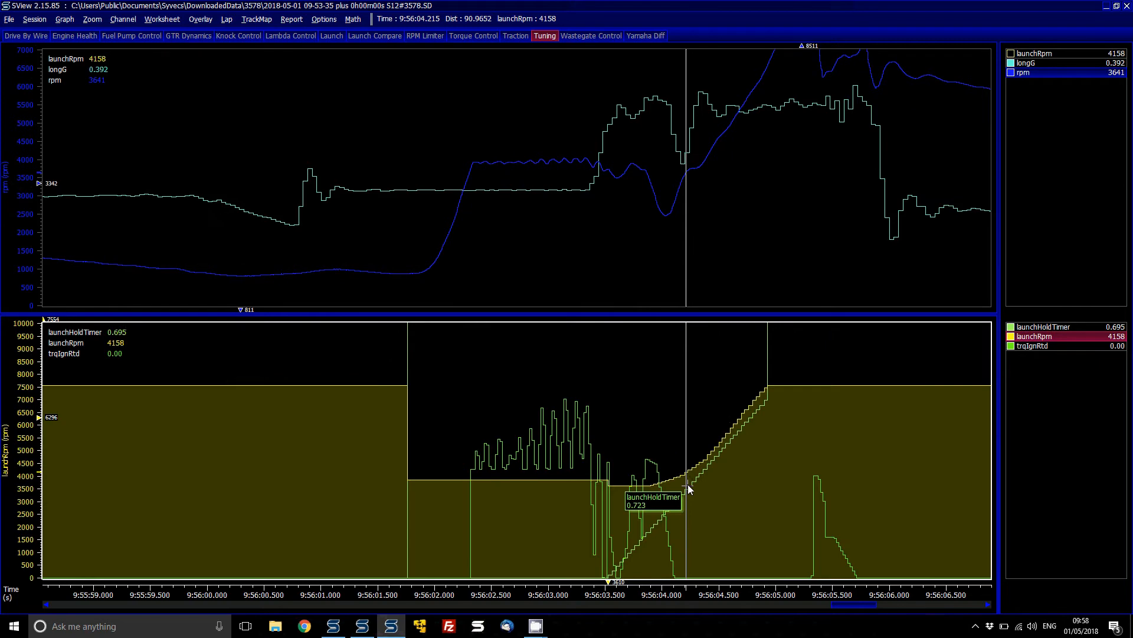
pyautogui.click(701, 476)
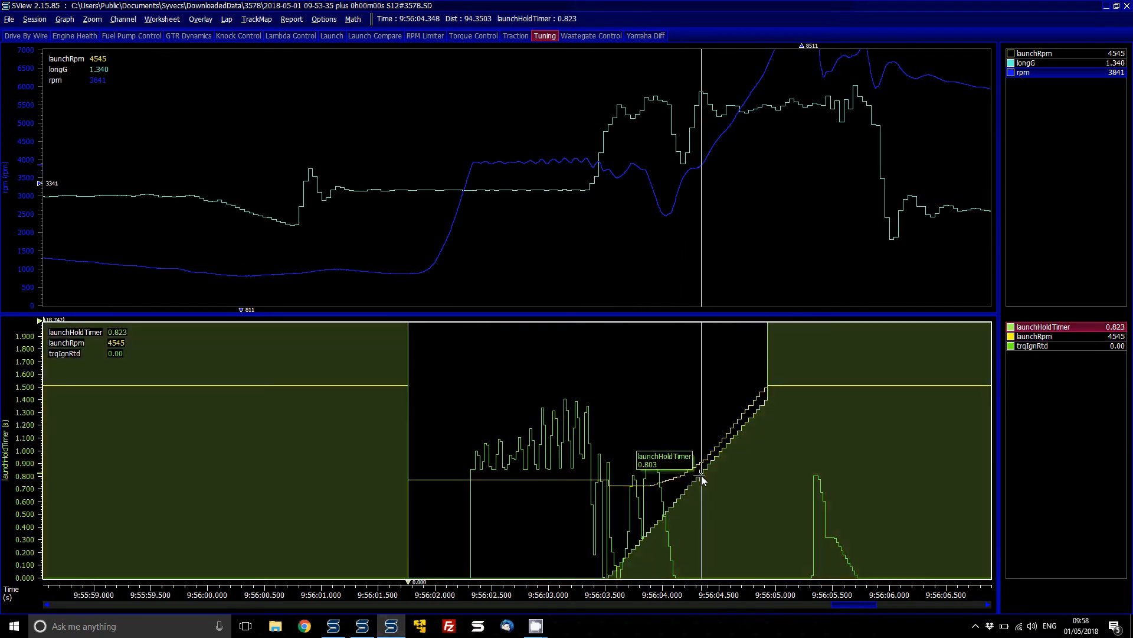
pyautogui.hotkey('alt', 'Tab')
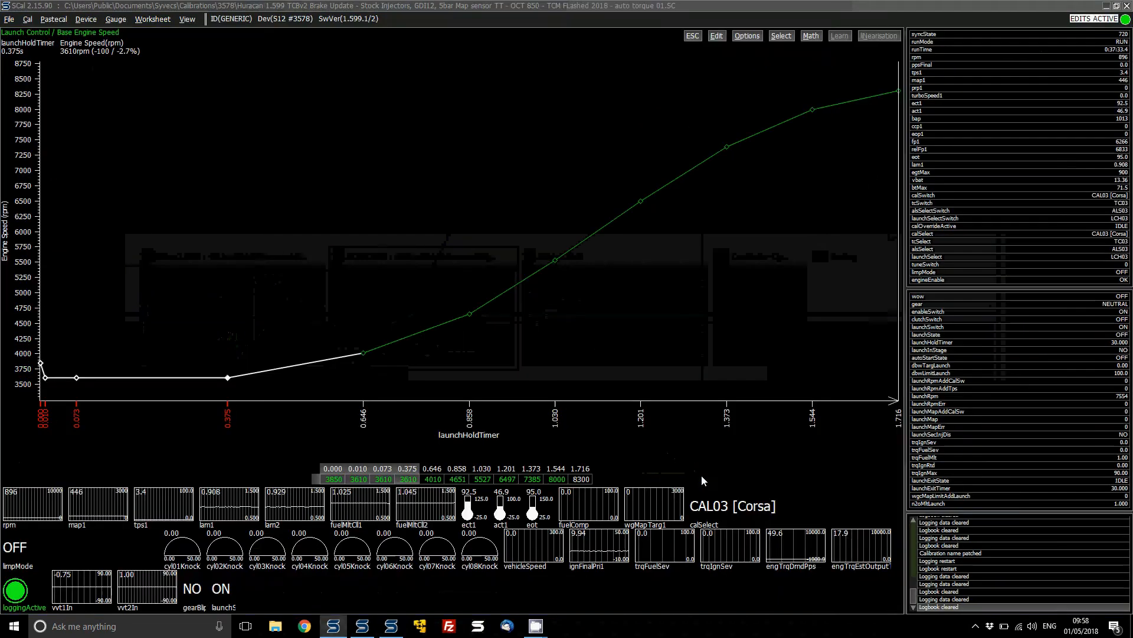
# Raise the Launch Control Base Engine Speed curve by 200 rpm at the launchHoldTimer points from 0.000 to 0.858 s.
pyautogui.moveTo(36, 361)
pyautogui.mouseDown()
pyautogui.moveTo(362, 354)
pyautogui.moveTo(441, 325)
pyautogui.mouseUp()
pyautogui.hotkey('alt', 'm')
pyautogui.write('a')
pyautogui.write('2')
pyautogui.write('00')
pyautogui.press('Return')
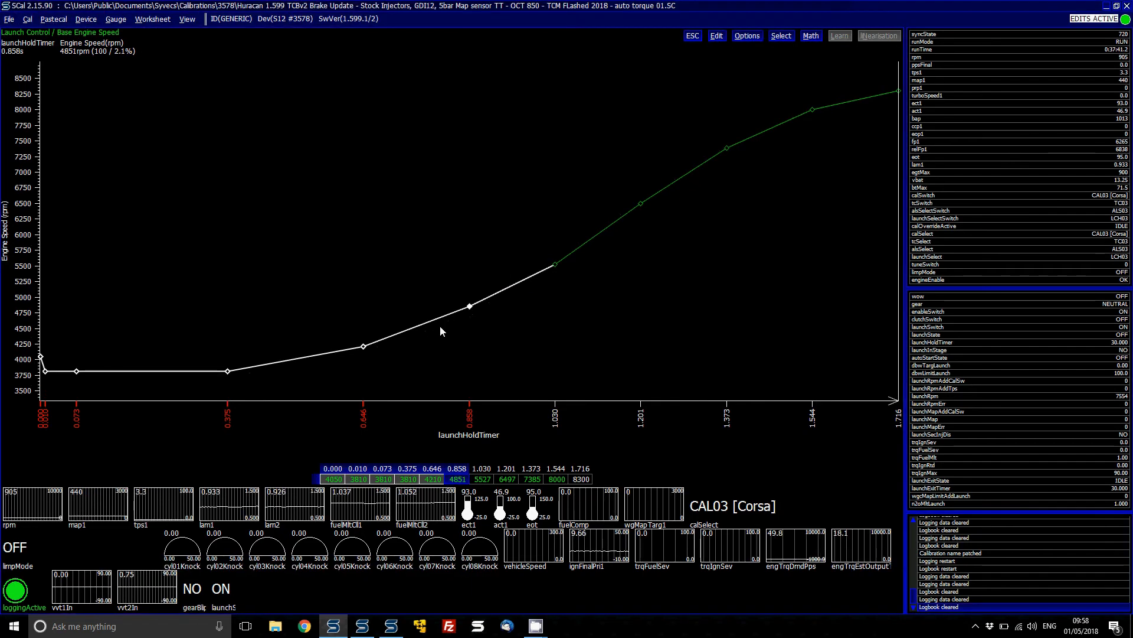
# Open the Launch Control Ignition Retard map and go to the cell at 188 rpm launchRpmErr and -500 mBar launchMapErr.
pyautogui.press('Down')
pyautogui.press('Down')
pyautogui.press('Down')
pyautogui.press('Down')
pyautogui.press('Down')
pyautogui.press('Down')
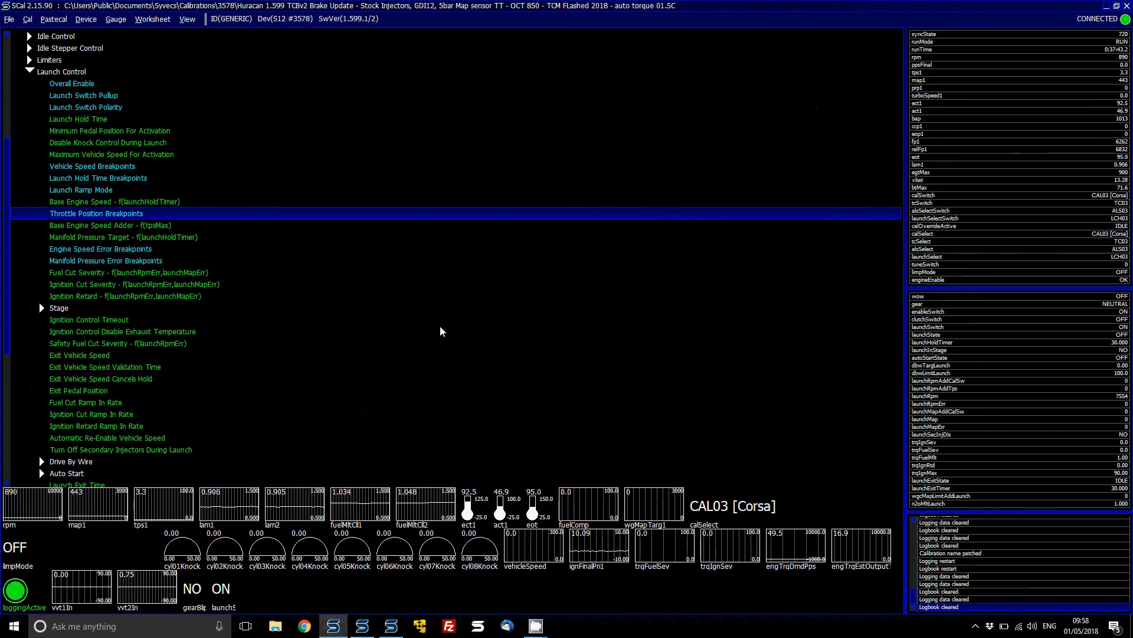
pyautogui.press('Down')
pyautogui.press('Down')
pyautogui.press('Return')
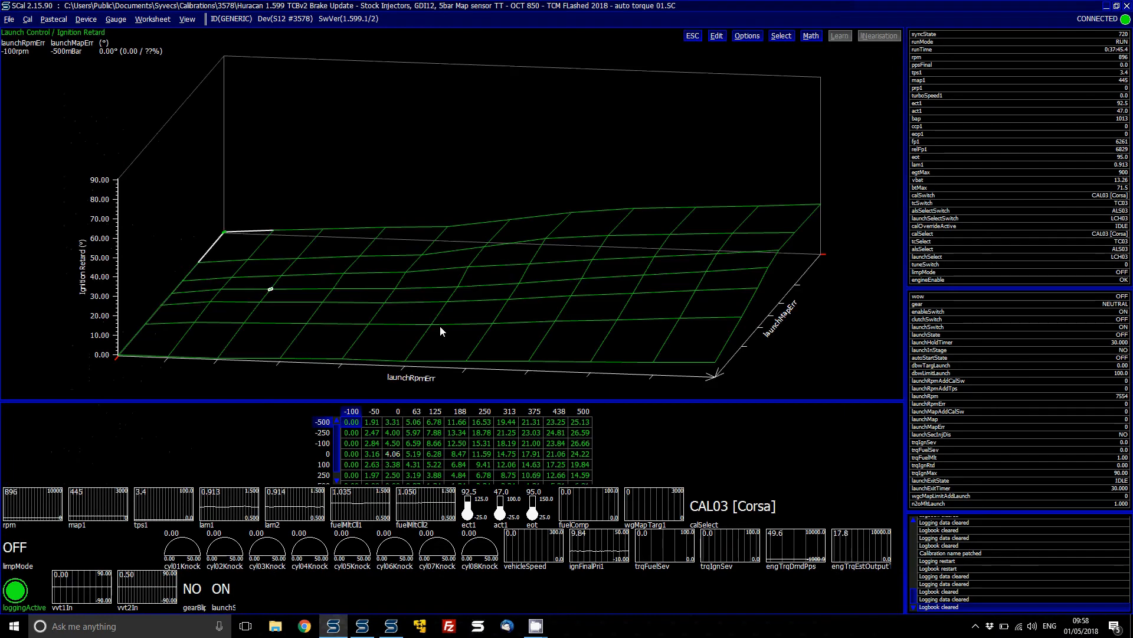
pyautogui.press('Right')
pyautogui.press('Right')
pyautogui.press('Right')
pyautogui.press('Right')
pyautogui.press('Right')
pyautogui.press('Right')
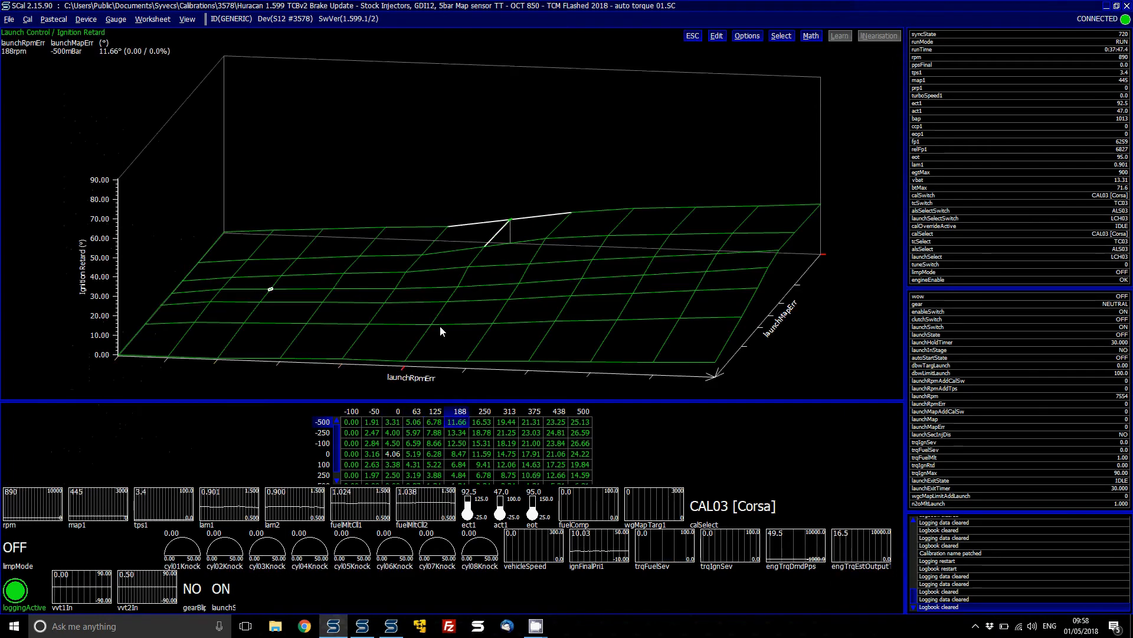
# Multiply the Ignition Retard cells spanning 188 to 500 rpm launchRpmErr and -500 to 0 mBar launchMapErr by 0.85.
pyautogui.hotkey('alt', 'Tab')
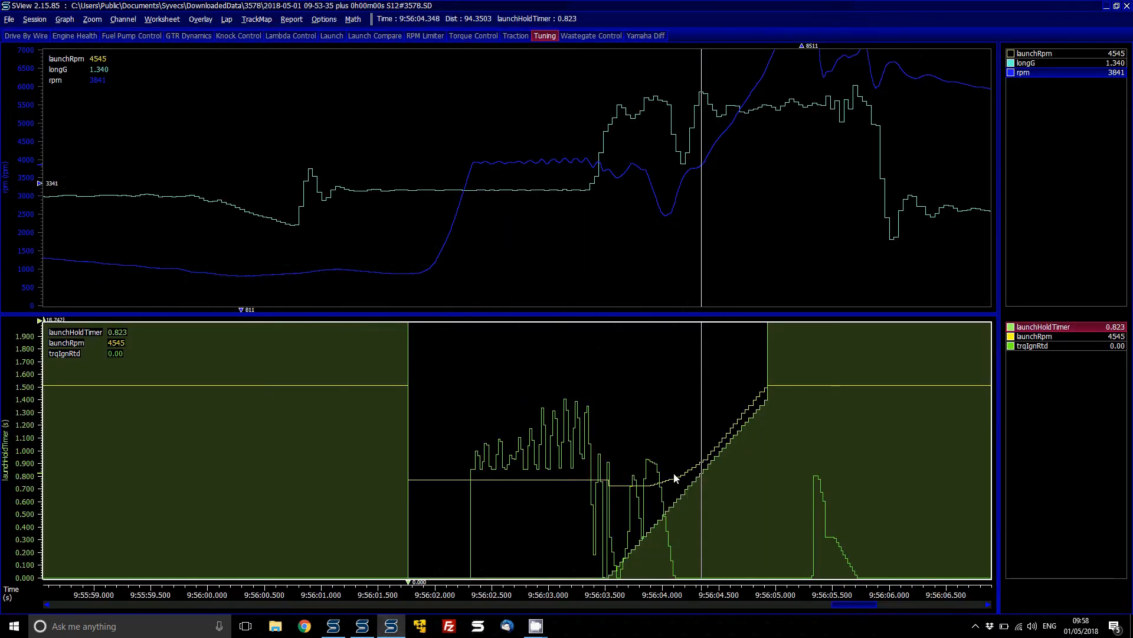
pyautogui.hotkey('alt', 'Tab')
pyautogui.click(504, 421)
pyautogui.press('Right')
pyautogui.press('Left')
pyautogui.press('Left')
pyautogui.press('Left')
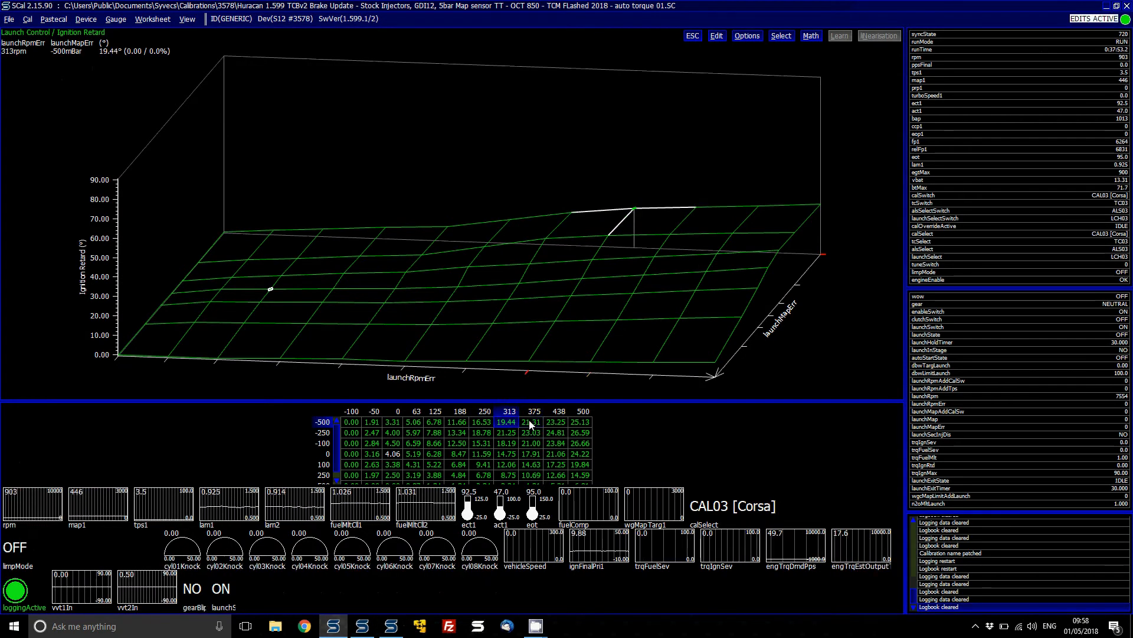
pyautogui.hotkey('shift', 'Down')
pyautogui.hotkey('shift', 'Down')
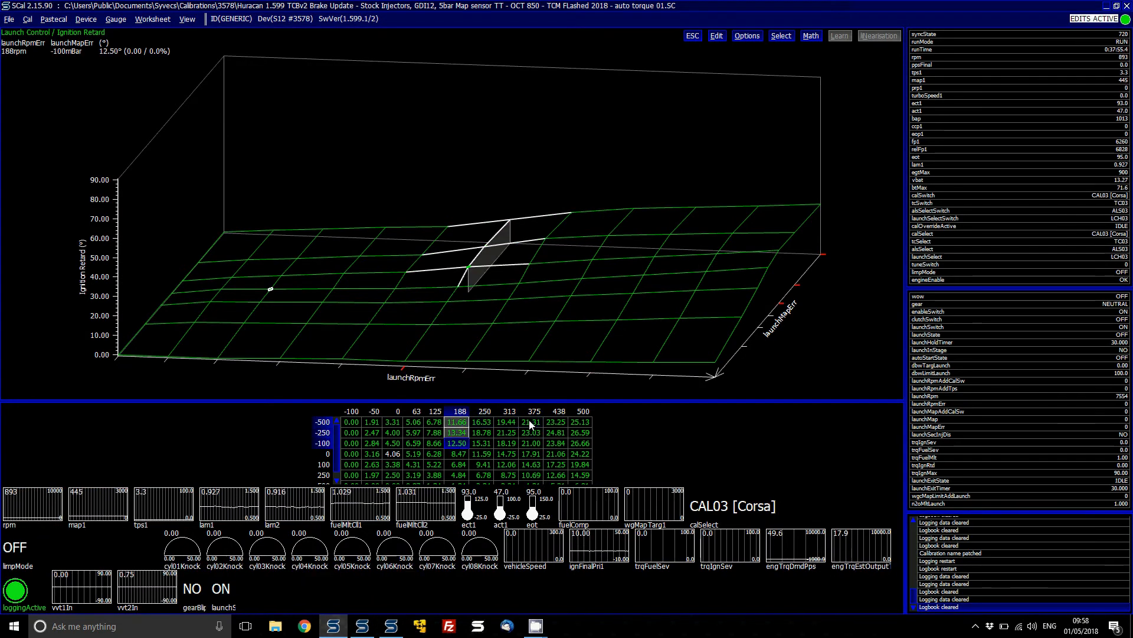
pyautogui.hotkey('shift', 'Right')
pyautogui.hotkey('shift', 'Right')
pyautogui.hotkey('shift', 'Right')
pyautogui.hotkey('shift', 'Right')
pyautogui.hotkey('shift', 'Right')
pyautogui.hotkey('shift', 'Down')
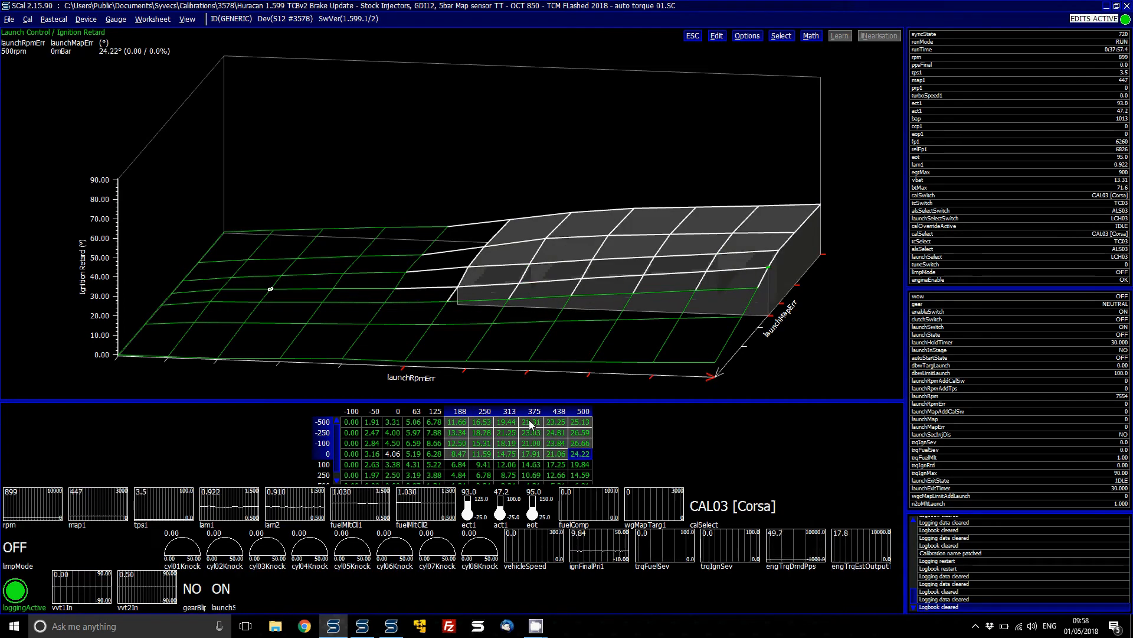
pyautogui.write('mm')
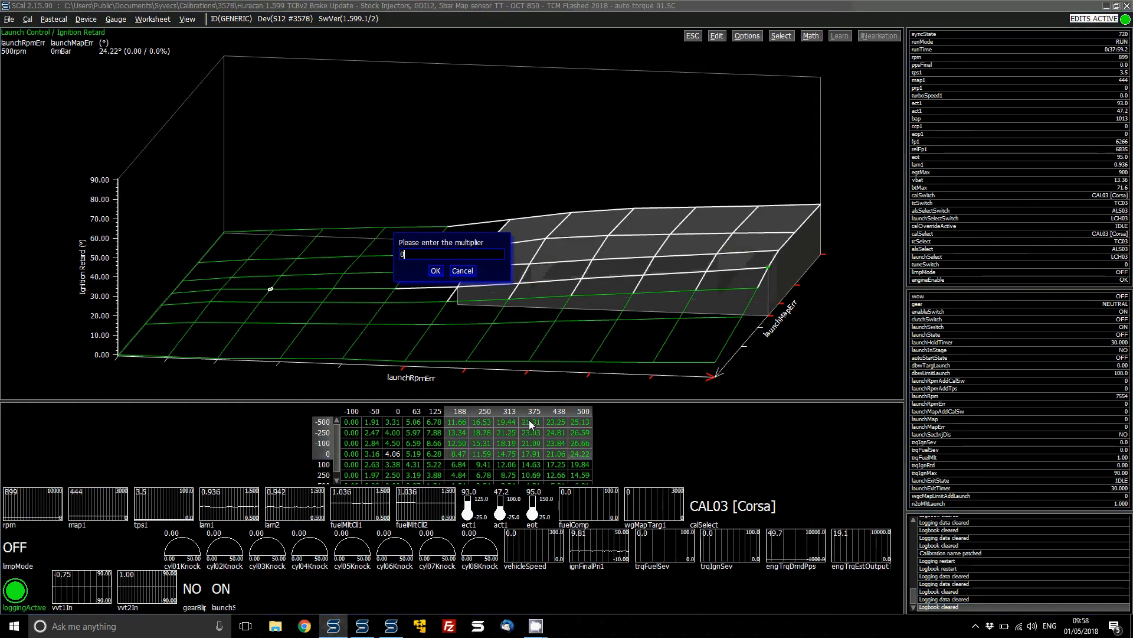
pyautogui.write('0.85')
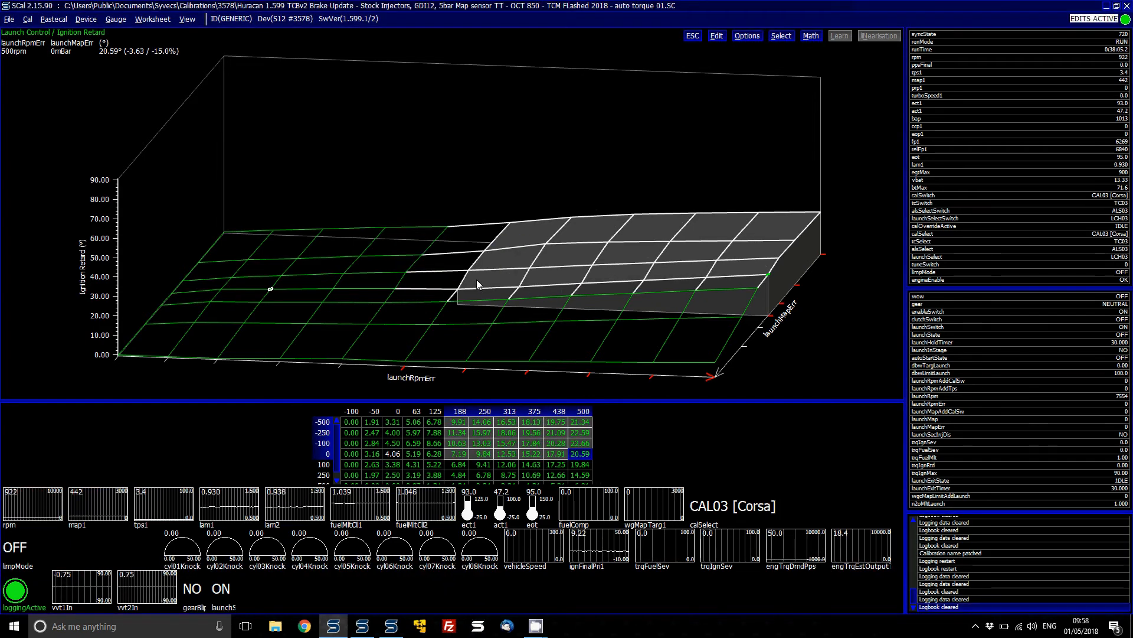
# Switch to SView, examine rpm and longG around the rpm dip after the second launch, and return to SCal.
pyautogui.hotkey('alt', 'Tab')
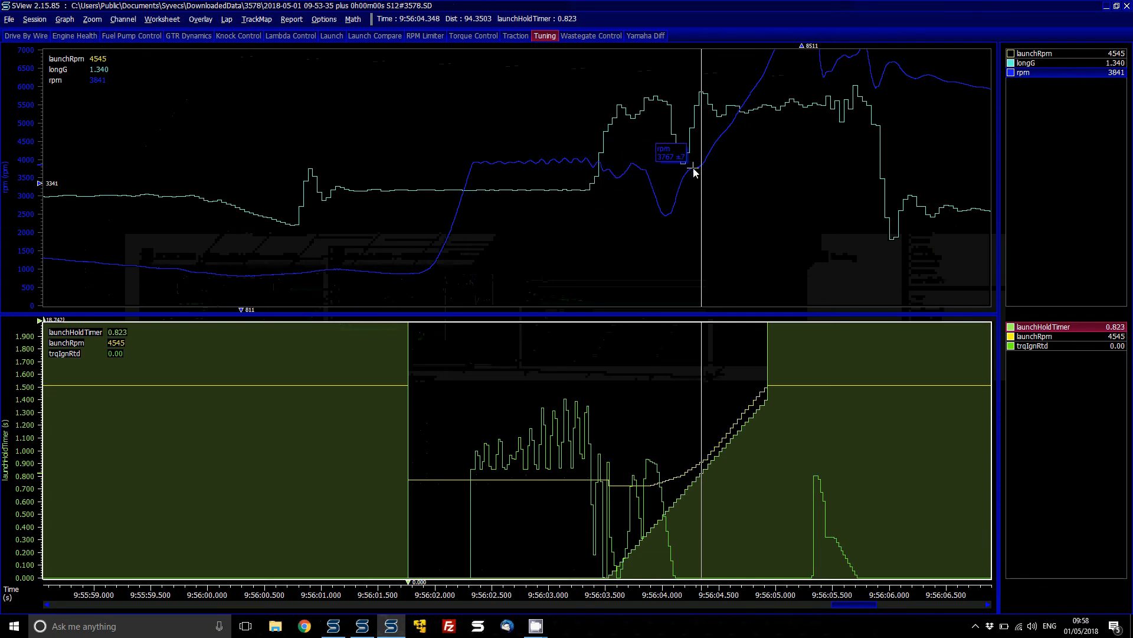
pyautogui.moveTo(657, 97)
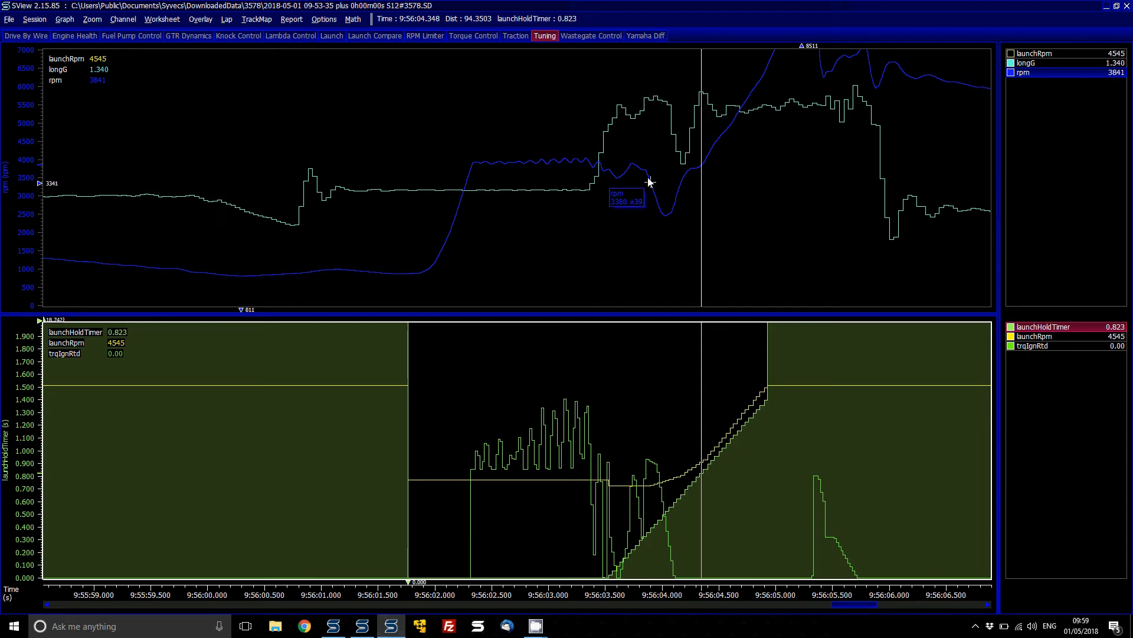
pyautogui.hotkey('alt', 'Tab')
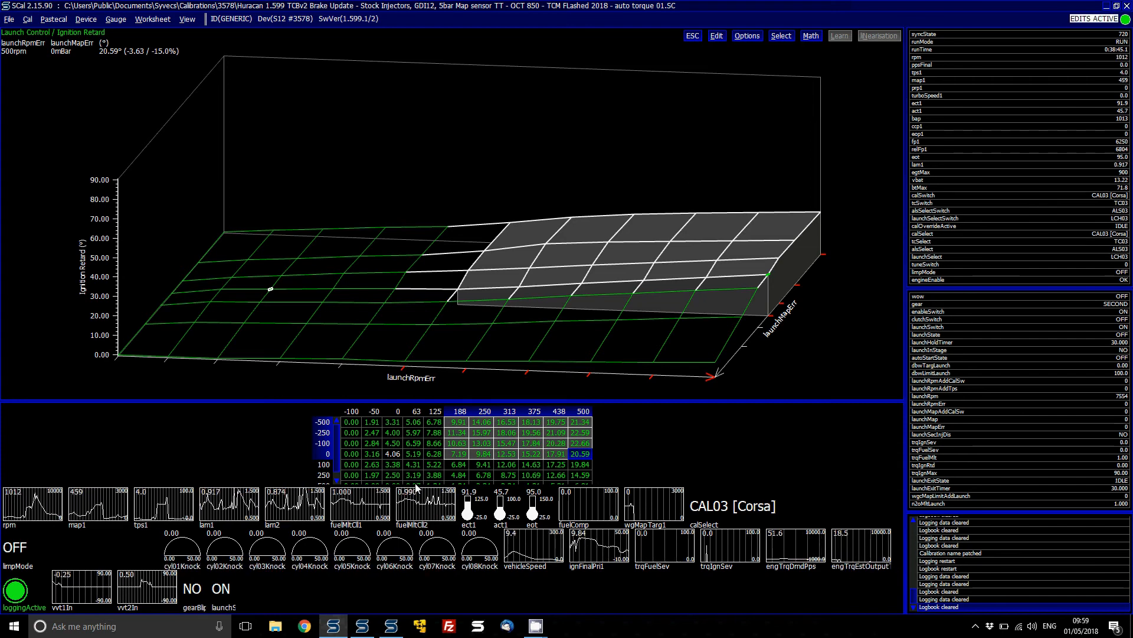
# Switch to SData and download the logged data from the S12 ECU with the comment "Launch 2 +450".
pyautogui.click(362, 627)
pyautogui.hotkey('alt', 'd')
pyautogui.press('Down')
pyautogui.press('Return')
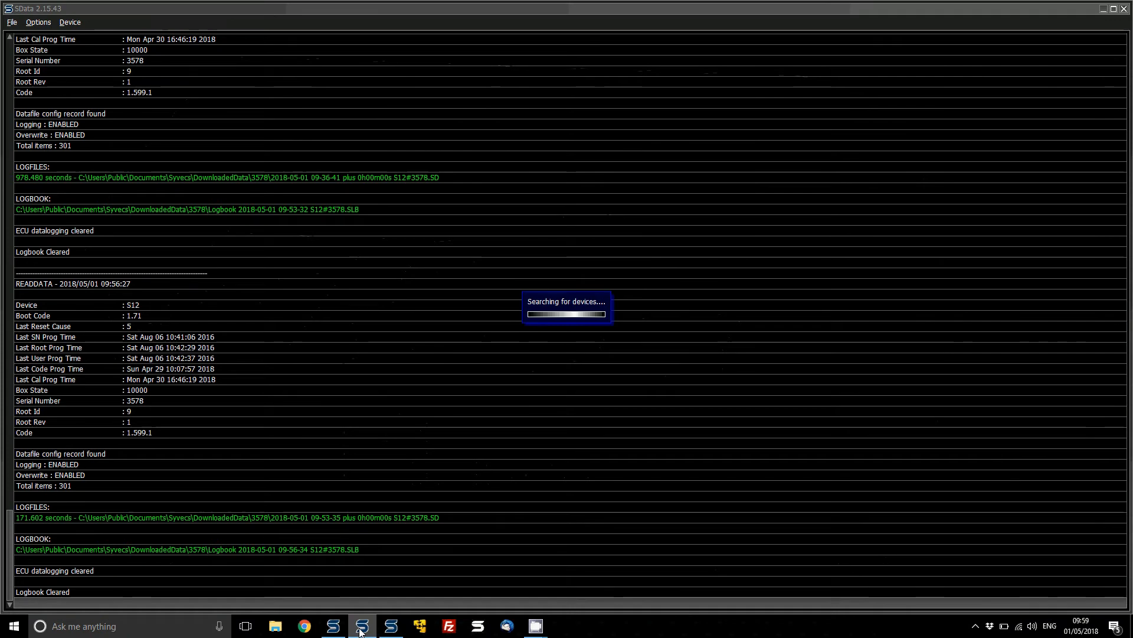
pyautogui.press('Return')
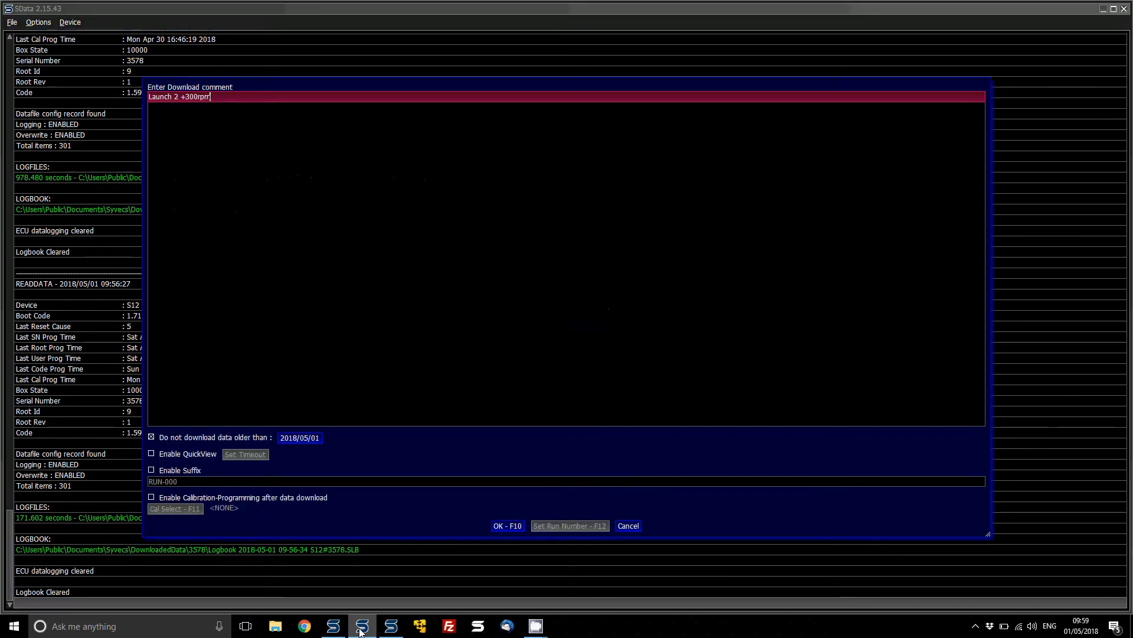
pyautogui.press('BackSpace')
pyautogui.press('BackSpace')
pyautogui.press('BackSpace')
pyautogui.press('BackSpace')
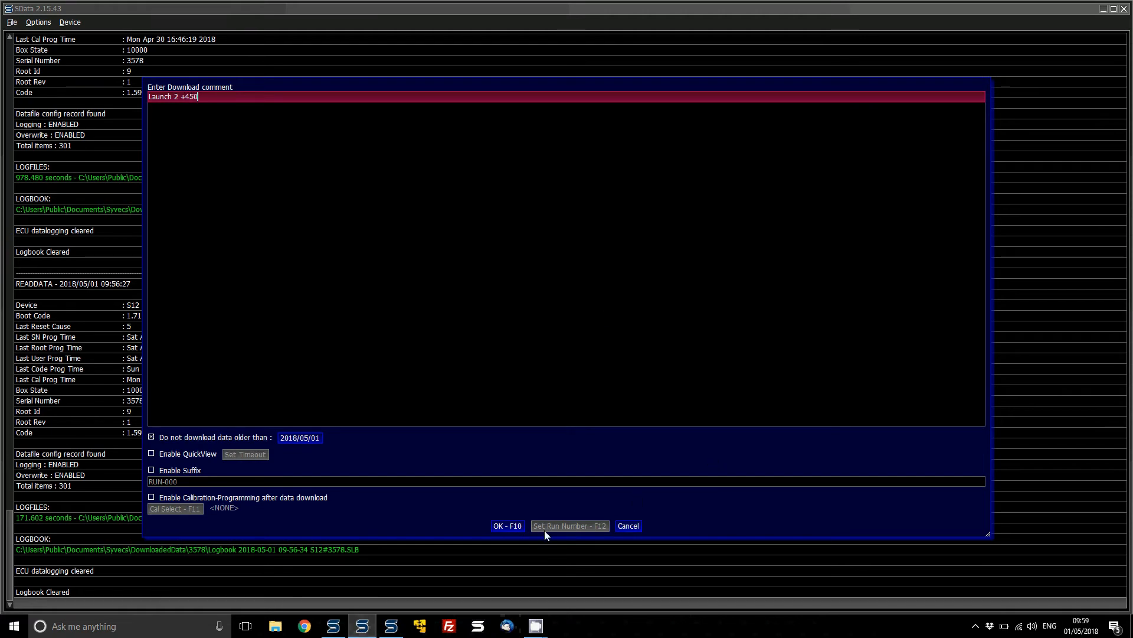
pyautogui.click(509, 526)
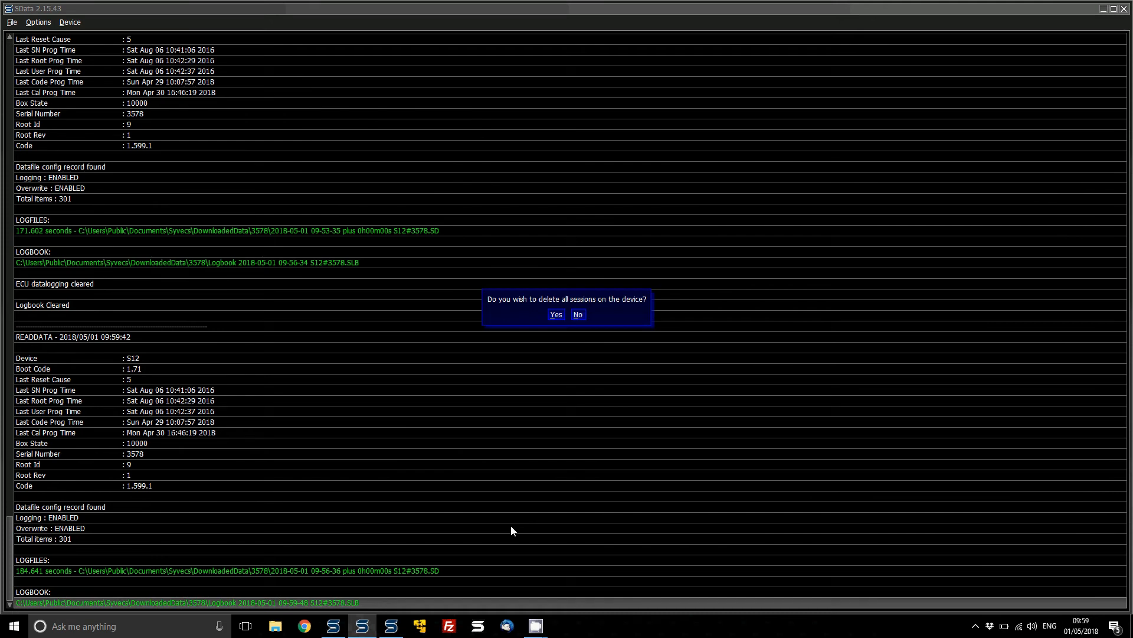
# Delete all sessions and clear the logbook on the device, accepting the logbook comment unedited.
pyautogui.press('y')
pyautogui.press('y')
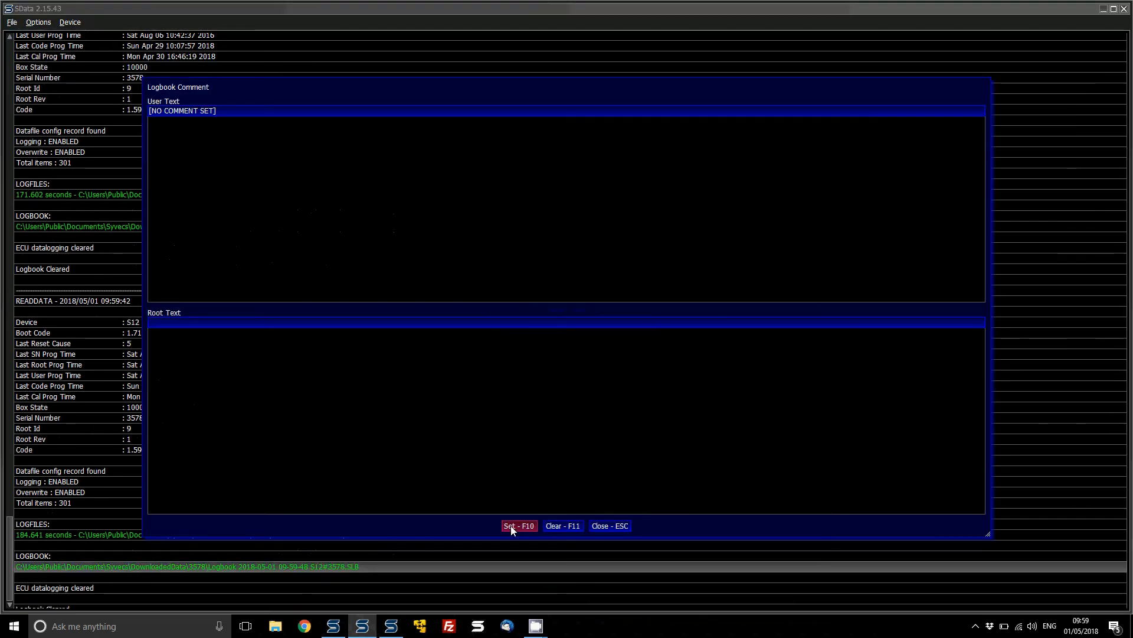
pyautogui.click(512, 526)
pyautogui.click(523, 360)
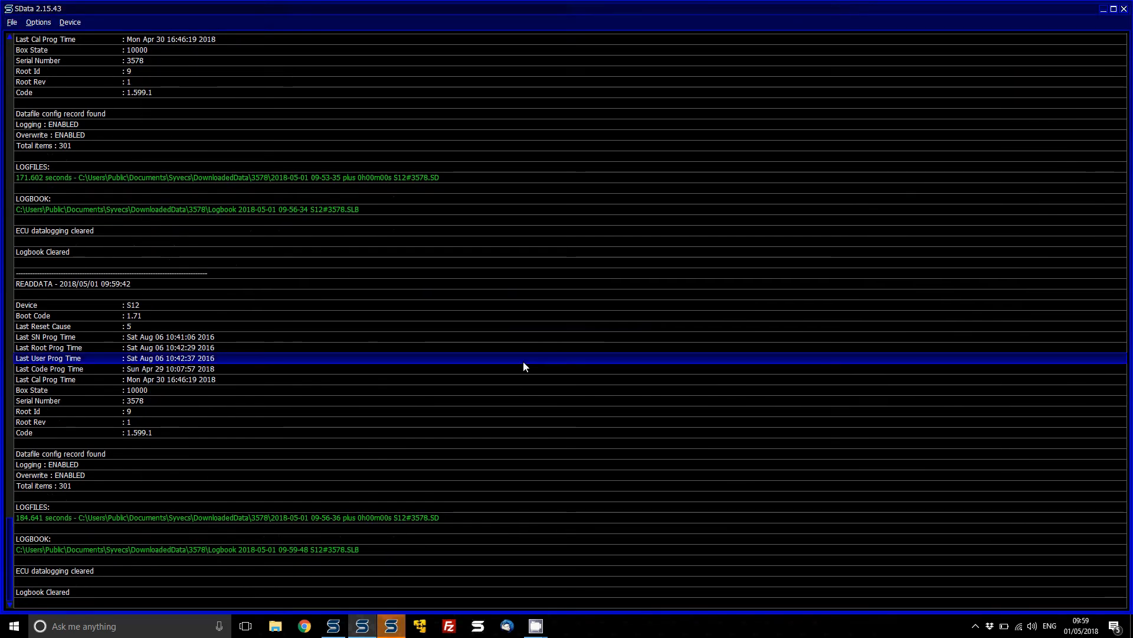
pyautogui.click(392, 627)
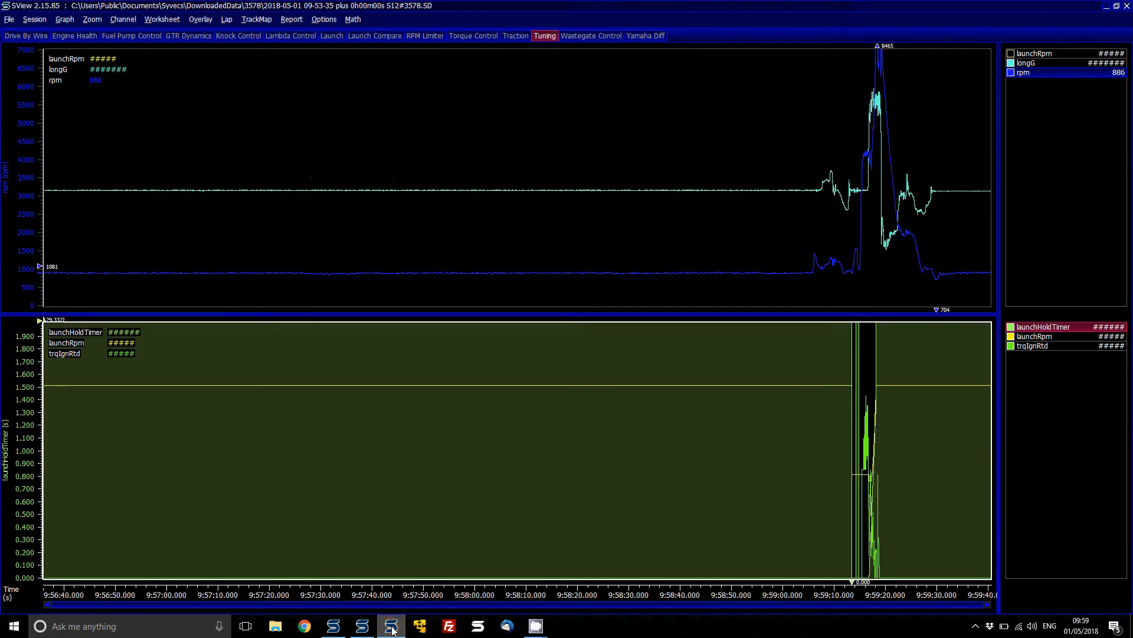
pyautogui.click(876, 169)
pyautogui.press('Up')
pyautogui.press('Up')
pyautogui.press('Up')
pyautogui.press('Up')
pyautogui.press('Up')
pyautogui.press('Up')
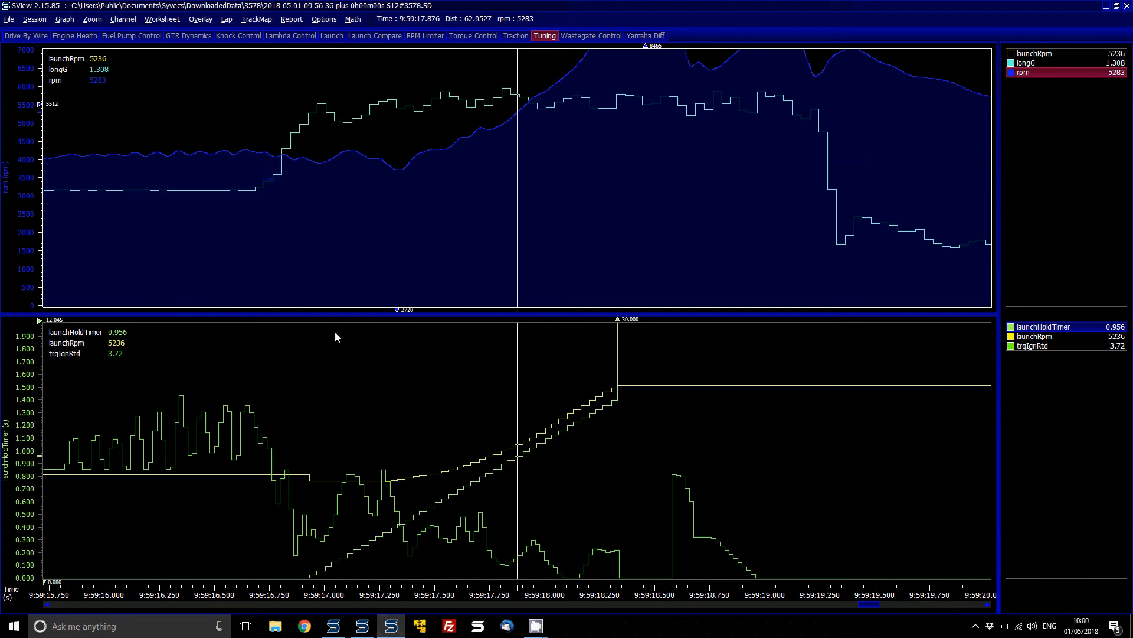
# Inspect launchRpm at 9:59:17.22 and 9:59:17.12 and trqIgnRtd at 9:59:17.01 and 9:59:17.135 against rpm.
pyautogui.moveTo(345, 154)
pyautogui.click(373, 482)
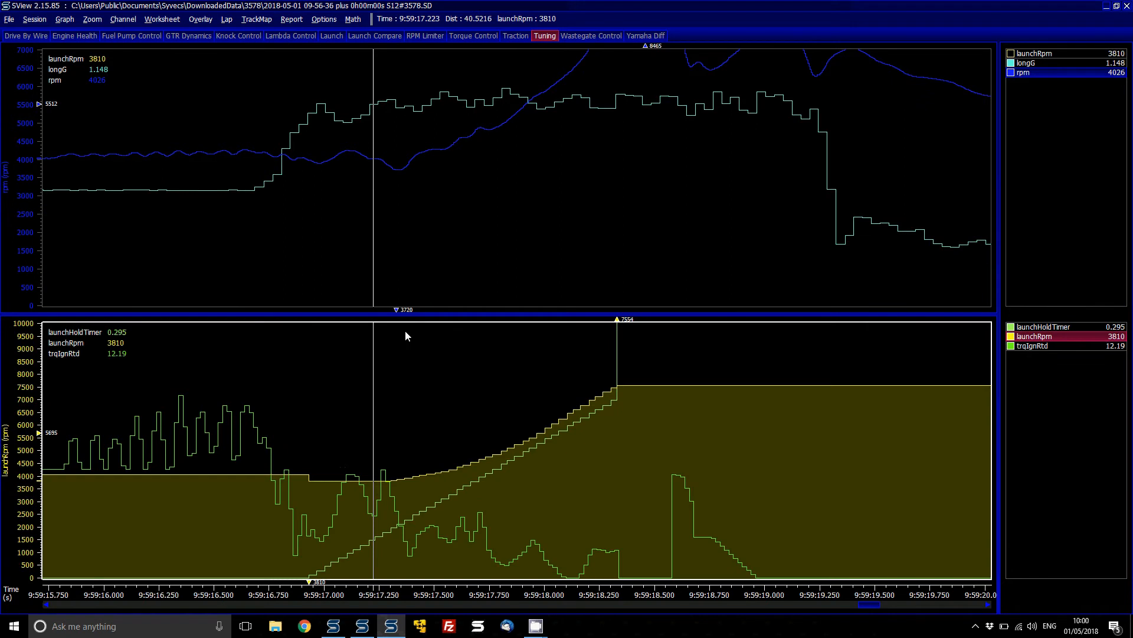
pyautogui.click(352, 479)
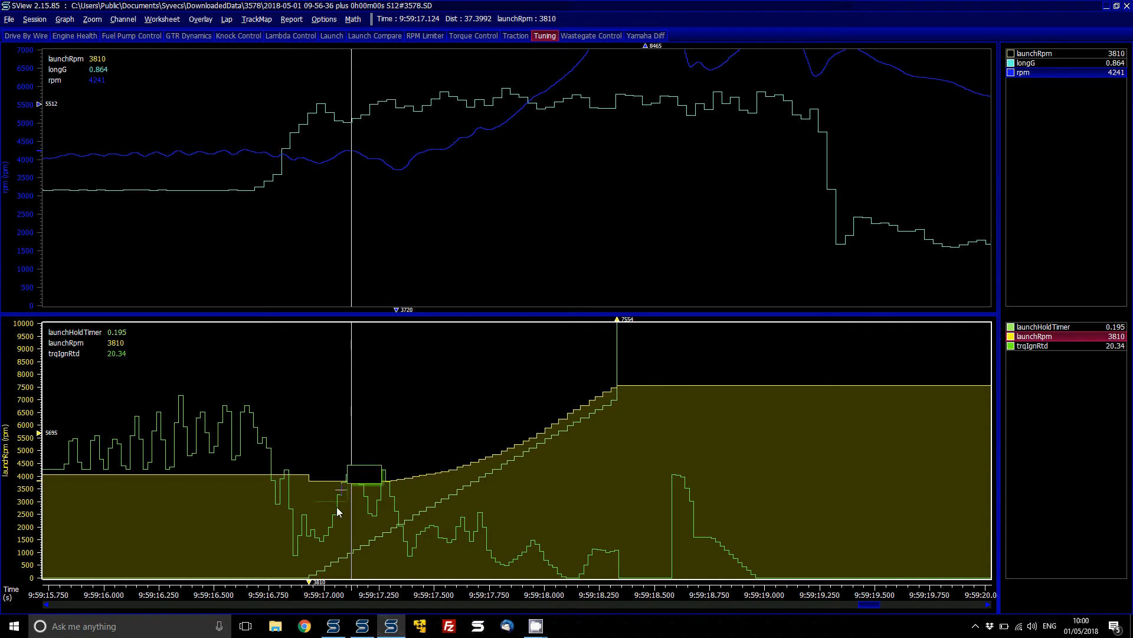
pyautogui.click(326, 536)
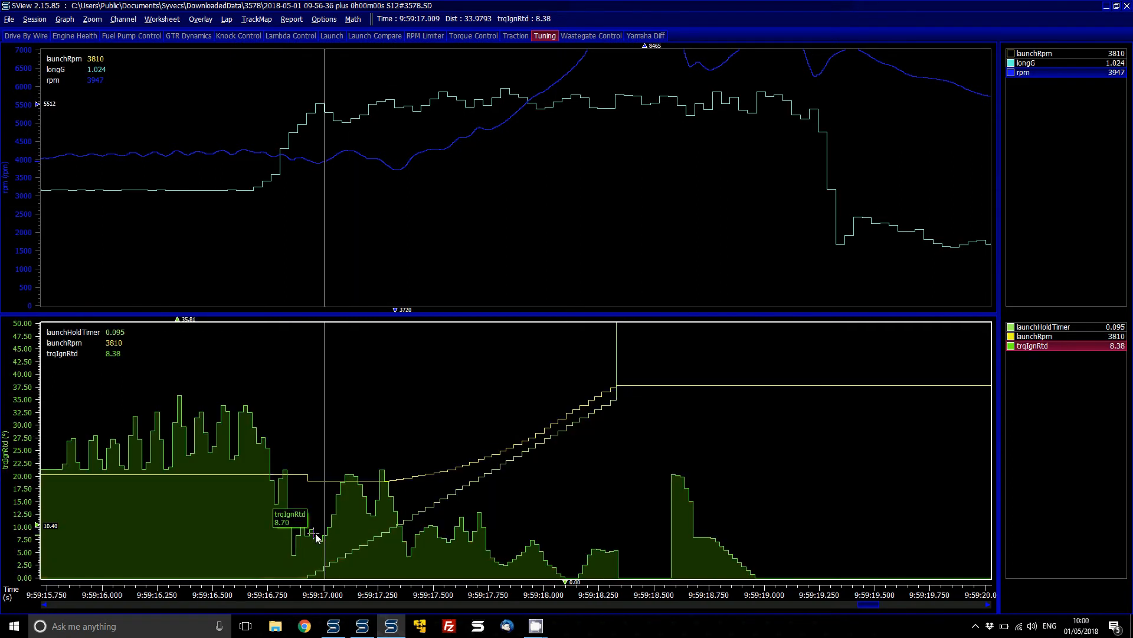
pyautogui.click(353, 475)
pyautogui.moveTo(353, 476)
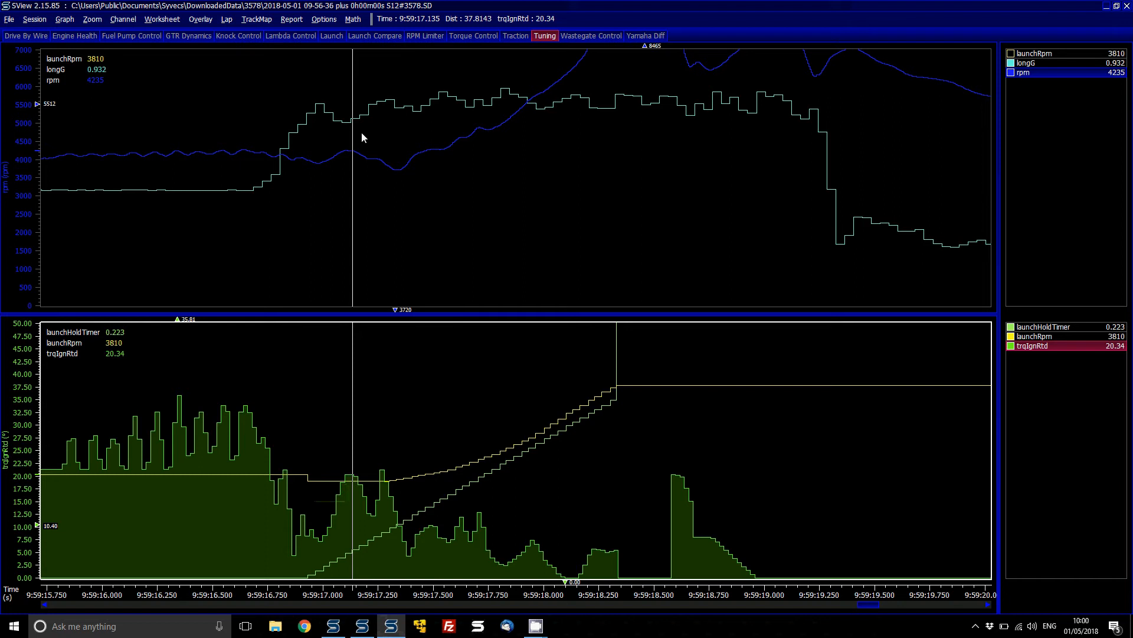
pyautogui.moveTo(365, 156)
# Compare trqIgnRtd and launchRpm near 9:59:16.97 with trqIgnRtd at 9:59:17.14 and longG at 9:59:17.07.
pyautogui.click(316, 538)
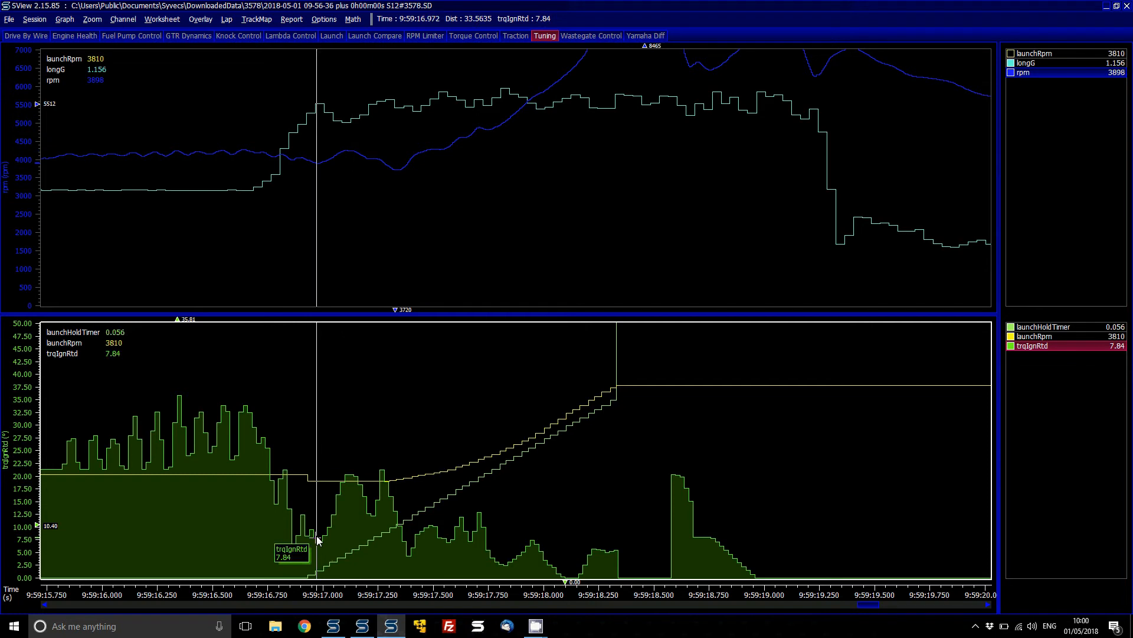
pyautogui.click(315, 479)
pyautogui.moveTo(320, 168)
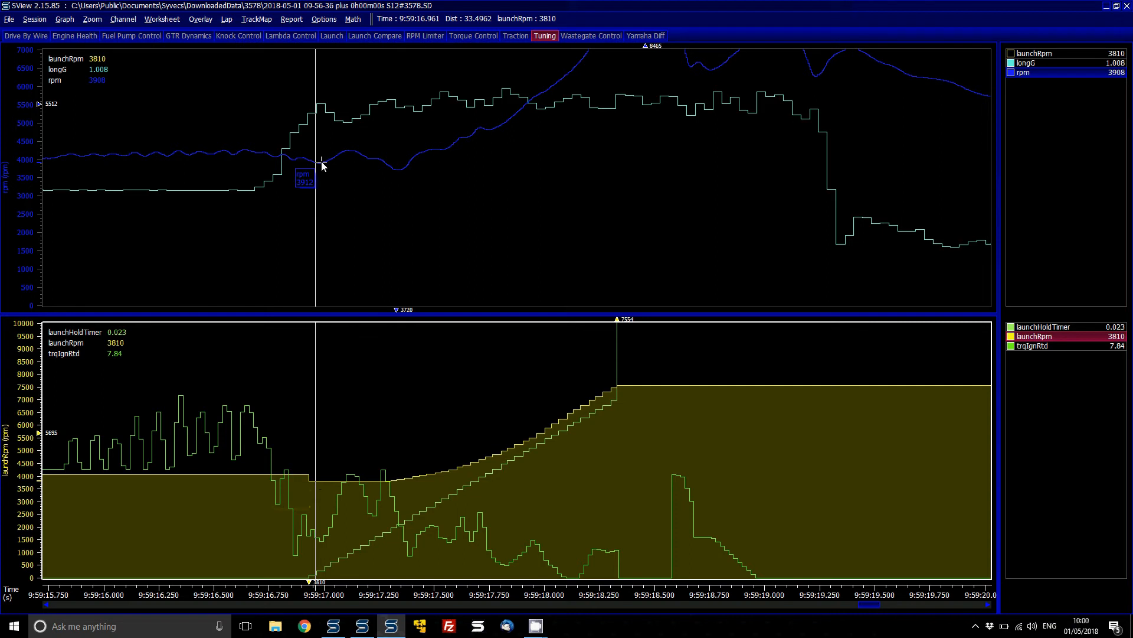
pyautogui.moveTo(317, 531)
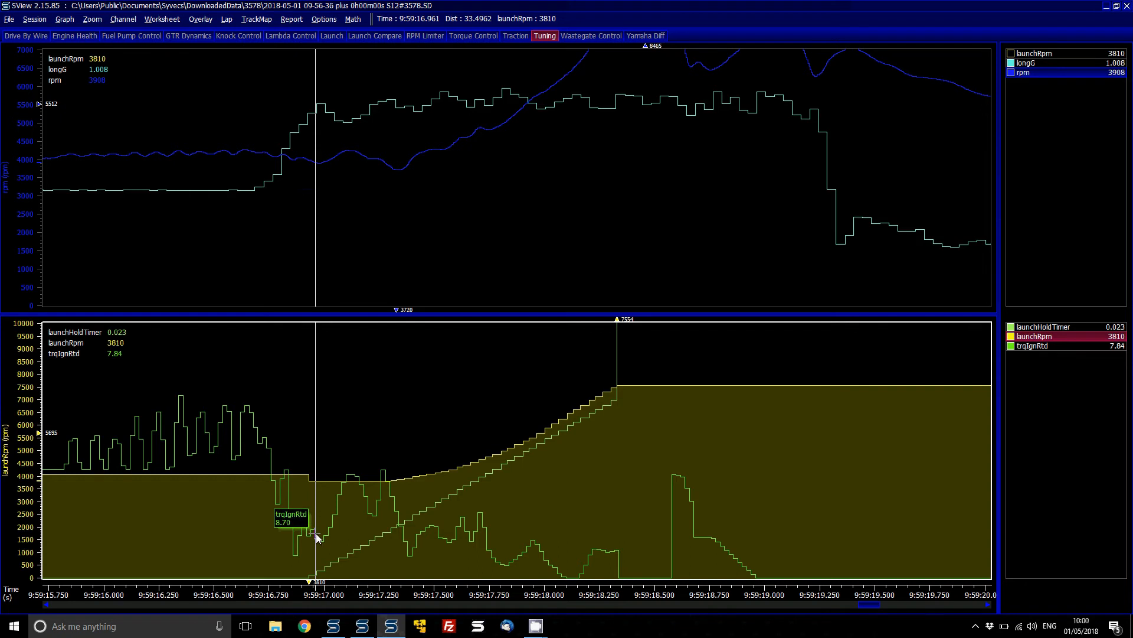
pyautogui.click(357, 476)
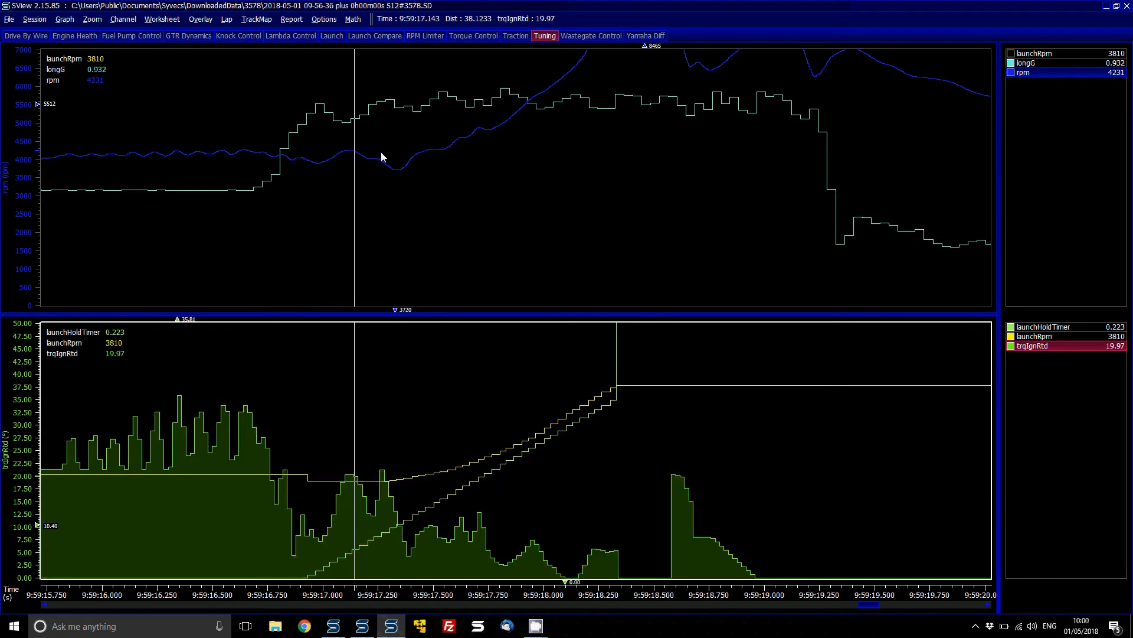
pyautogui.moveTo(317, 104)
pyautogui.click(343, 124)
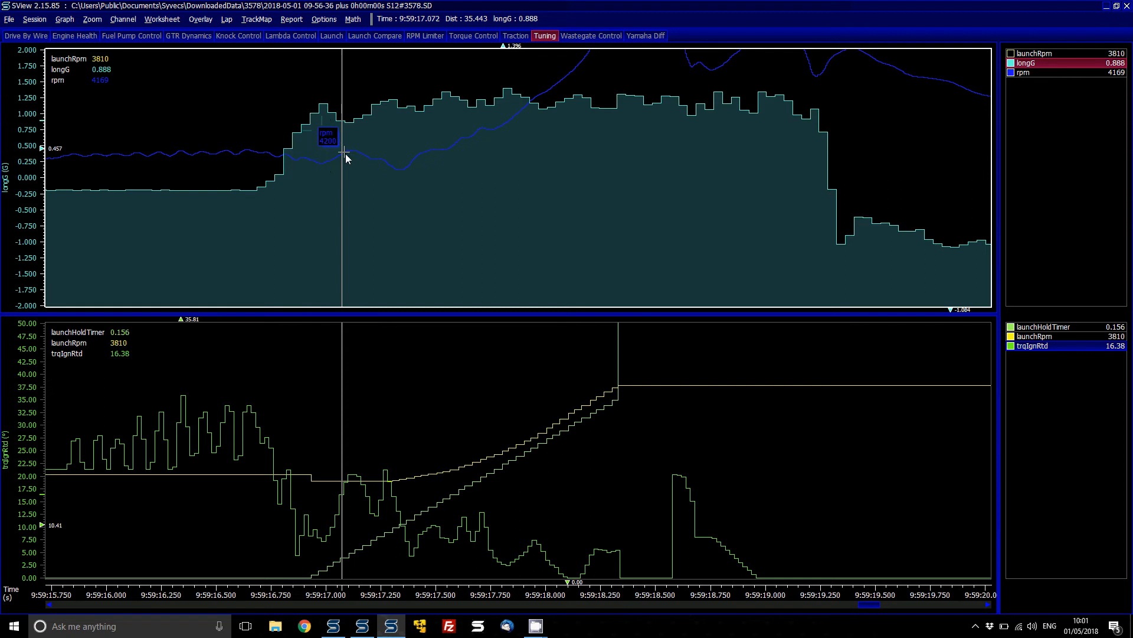
# Check trqIgnRtd at 9:59:17.051 against rpm at 9:59:17.060 in the launch.
pyautogui.click(341, 501)
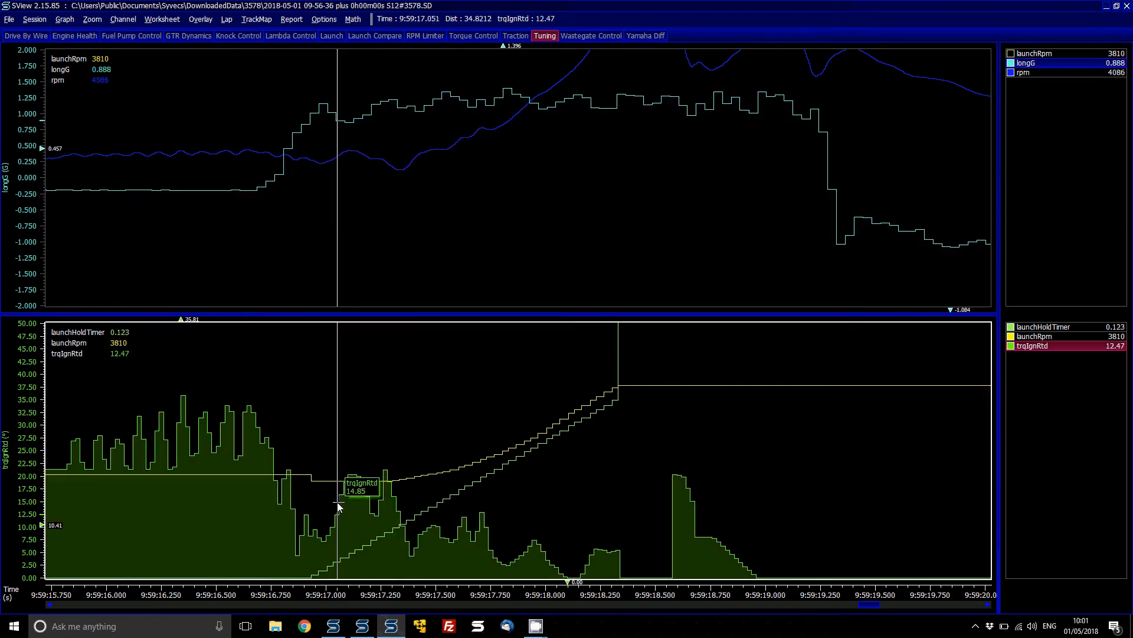
pyautogui.click(337, 158)
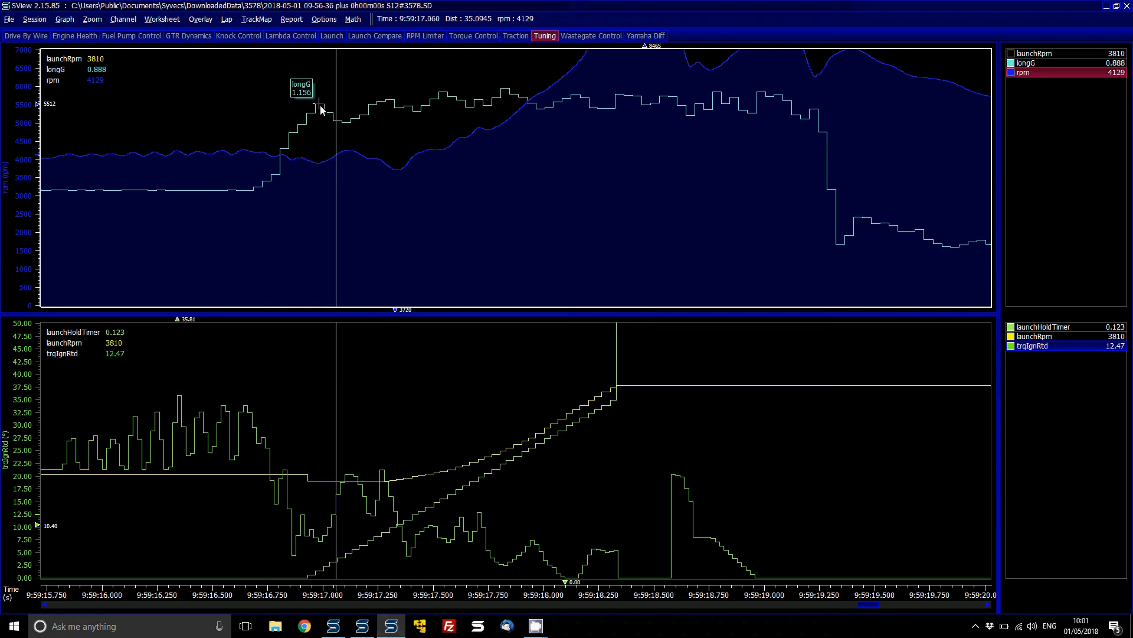
# Switch to SCal, undo the 15% Ignition Retard reduction, and raise the 125rpm cells from -500 to 0 mBar by 2.00°.
pyautogui.click(334, 625)
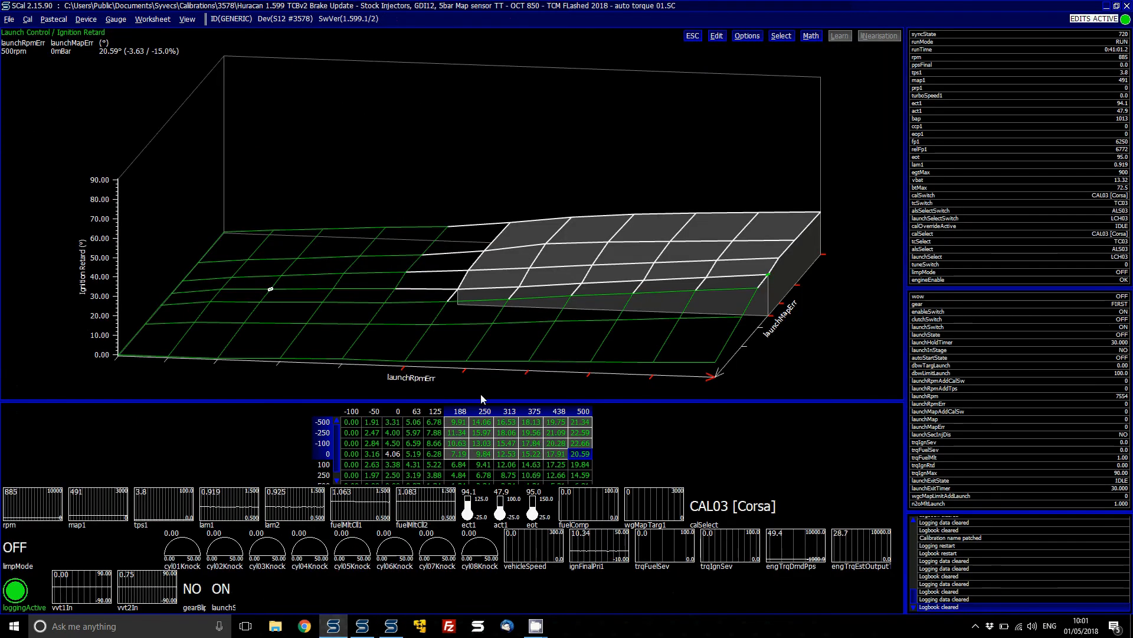
pyautogui.hotkey('ctrl', 'z')
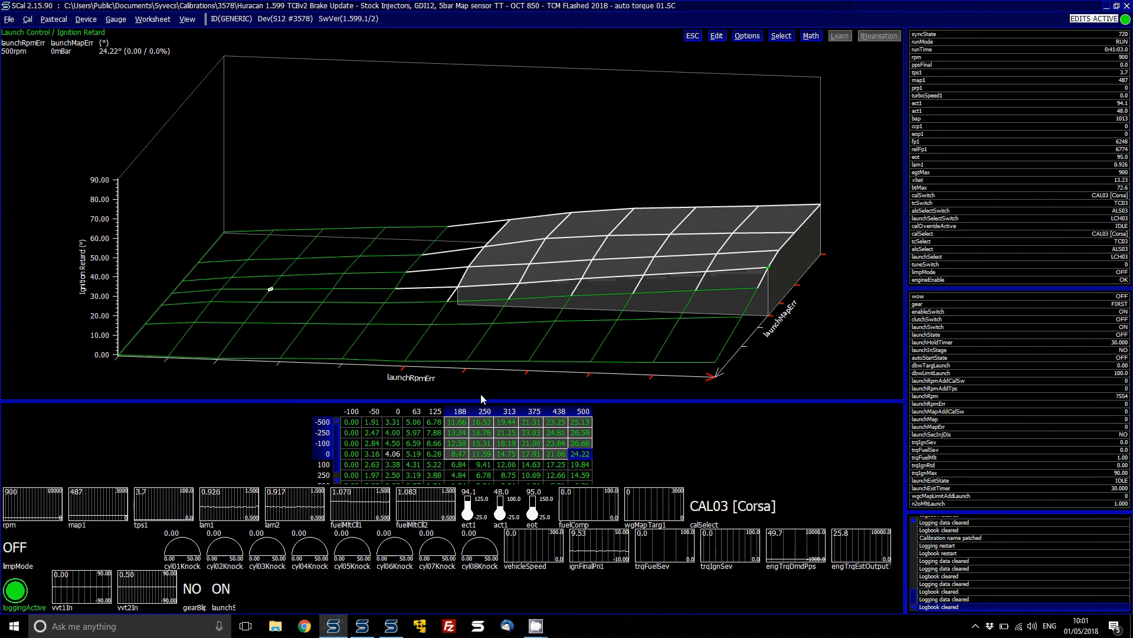
pyautogui.press('Left')
pyautogui.press('Left')
pyautogui.press('Left')
pyautogui.press('Left')
pyautogui.press('Left')
pyautogui.press('Left')
pyautogui.hotkey('shift', 'Up')
pyautogui.hotkey('shift', 'Up')
pyautogui.hotkey('shift', 'Up')
pyautogui.press('pageup')
pyautogui.press('pageup')
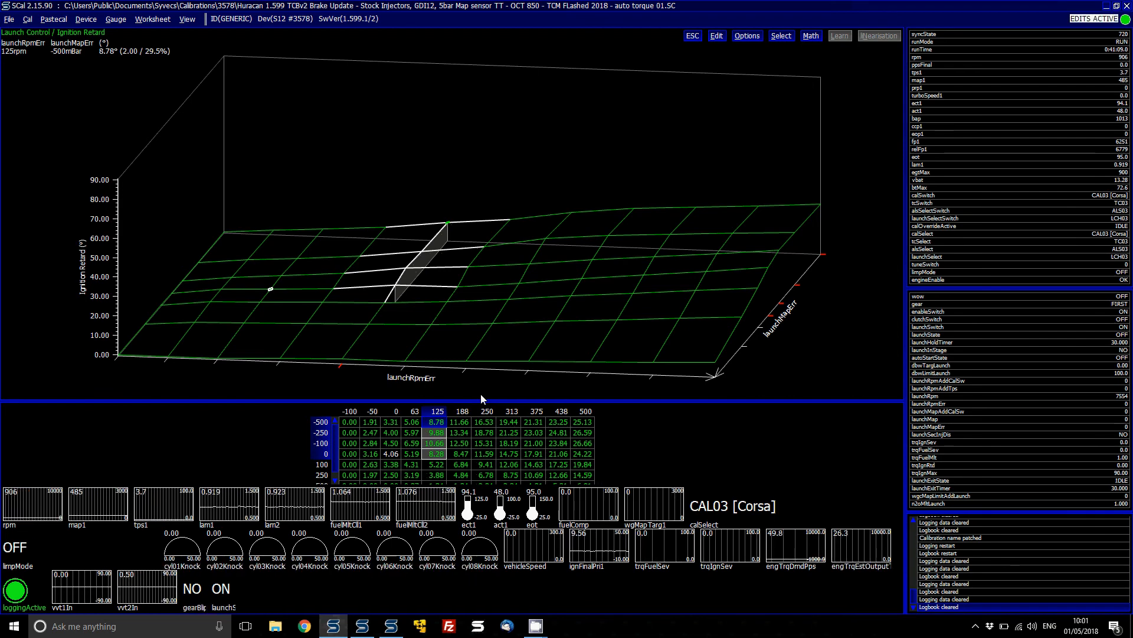
pyautogui.press('Escape')
# Return to SView and compare rpm at 9:59:17.322 with launchRpm at 9:59:17.368.
pyautogui.hotkey('alt', 'Tab')
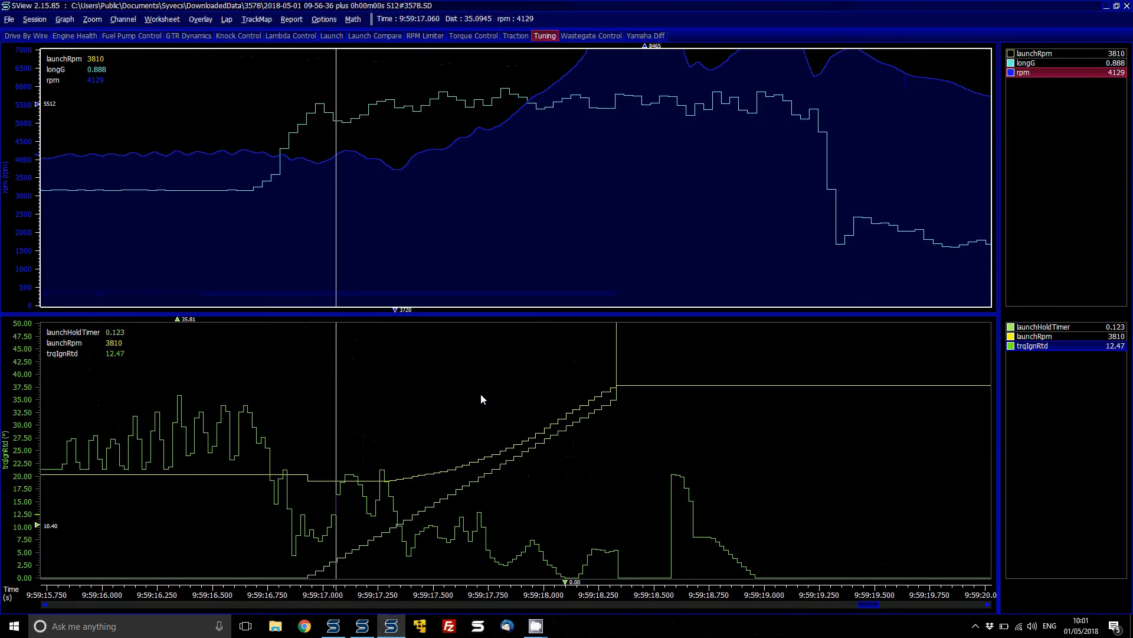
pyautogui.click(394, 172)
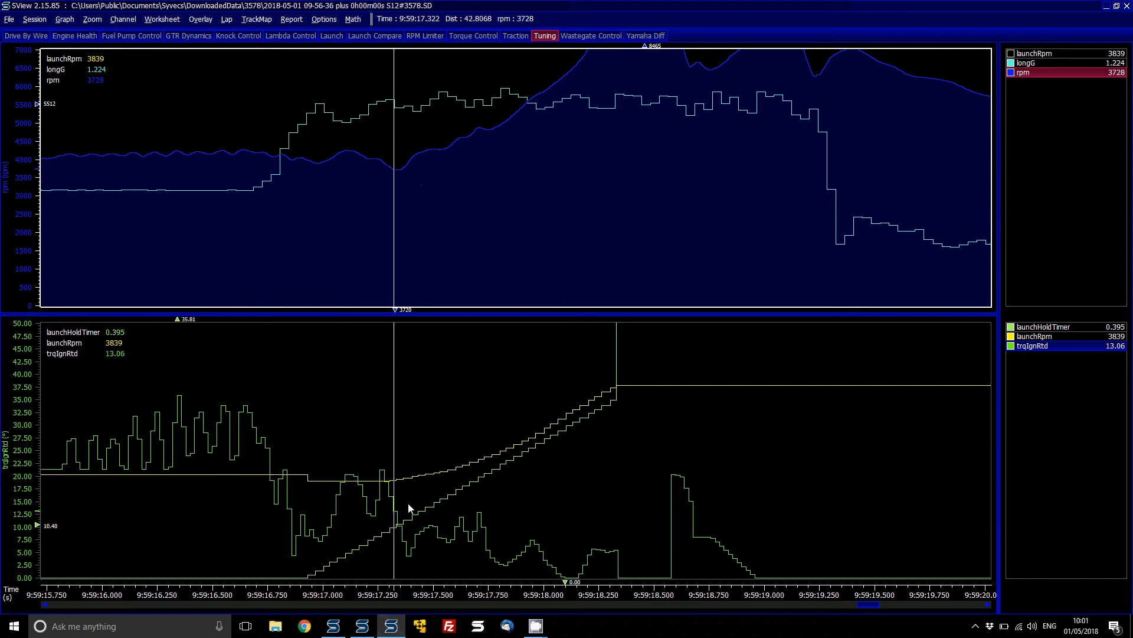
pyautogui.click(405, 481)
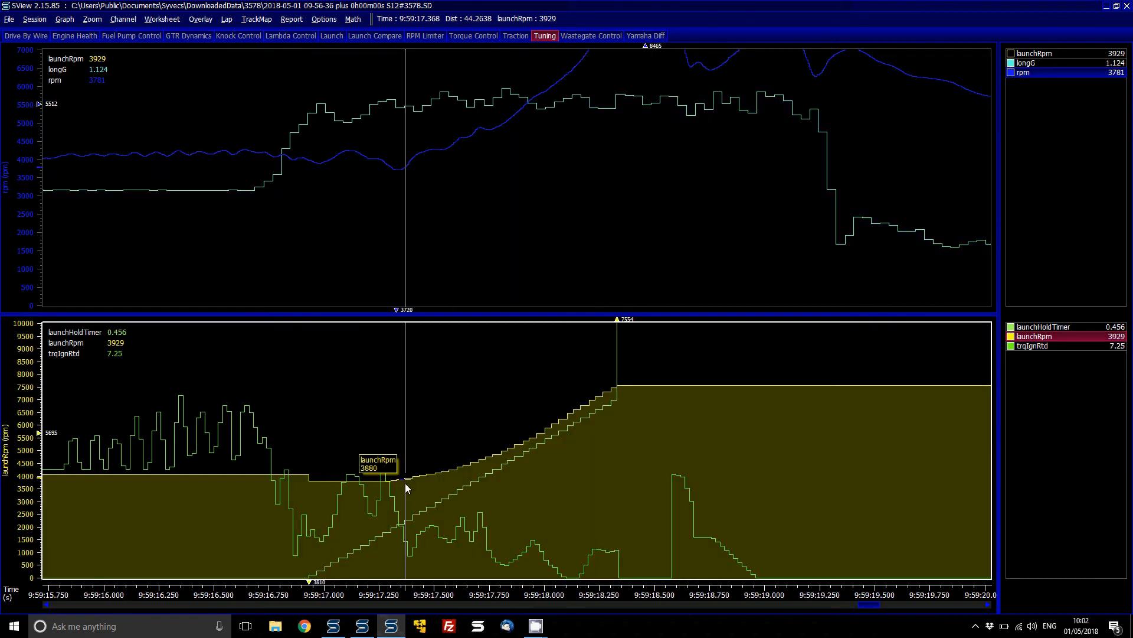
# Switch to SData, download the device data with the comment "Launch 2 torq change", and delete all sessions on the device.
pyautogui.hotkey('alt', 'Tab')
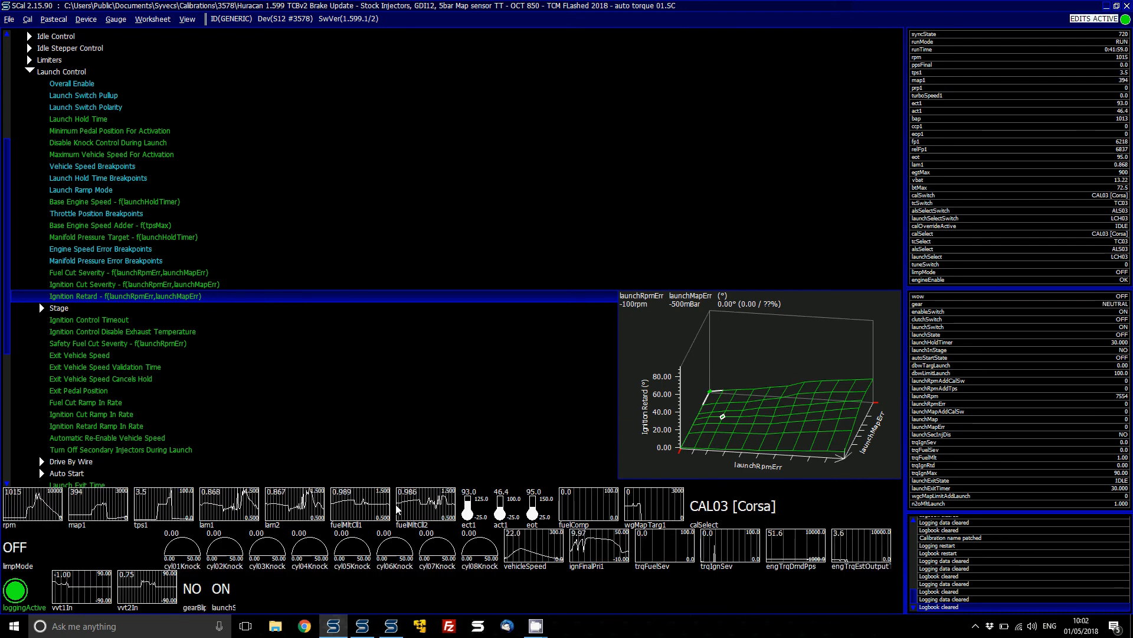
pyautogui.click(363, 626)
pyautogui.hotkey('alt', 'd')
pyautogui.press('Return')
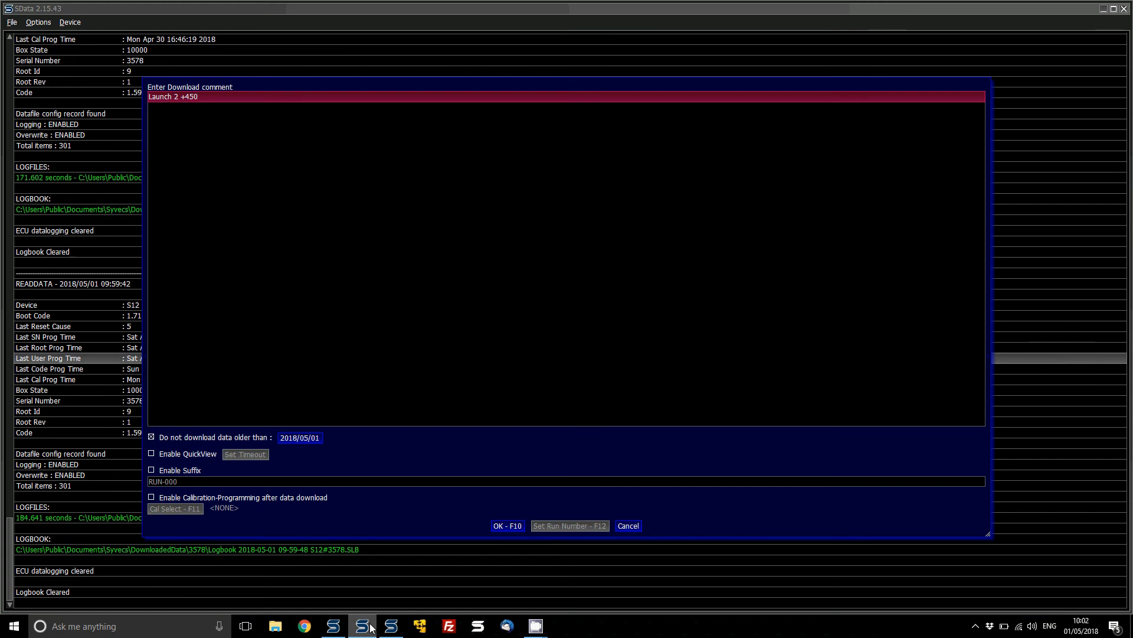
pyautogui.press('BackSpace')
pyautogui.press('BackSpace')
pyautogui.press('BackSpace')
pyautogui.write('torq change')
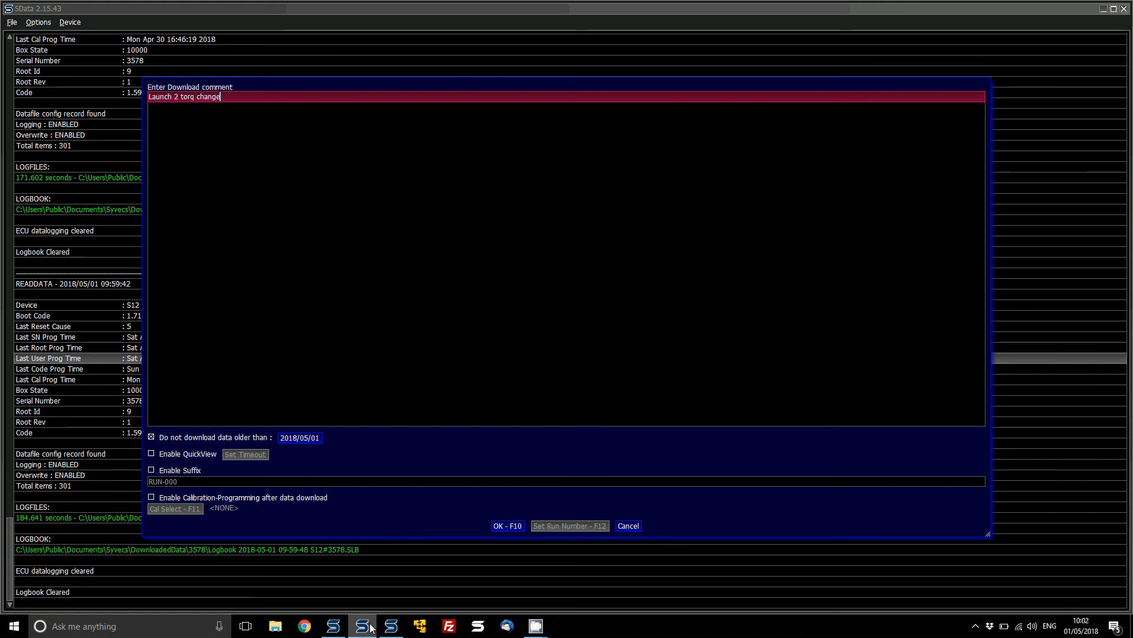
pyautogui.click(509, 525)
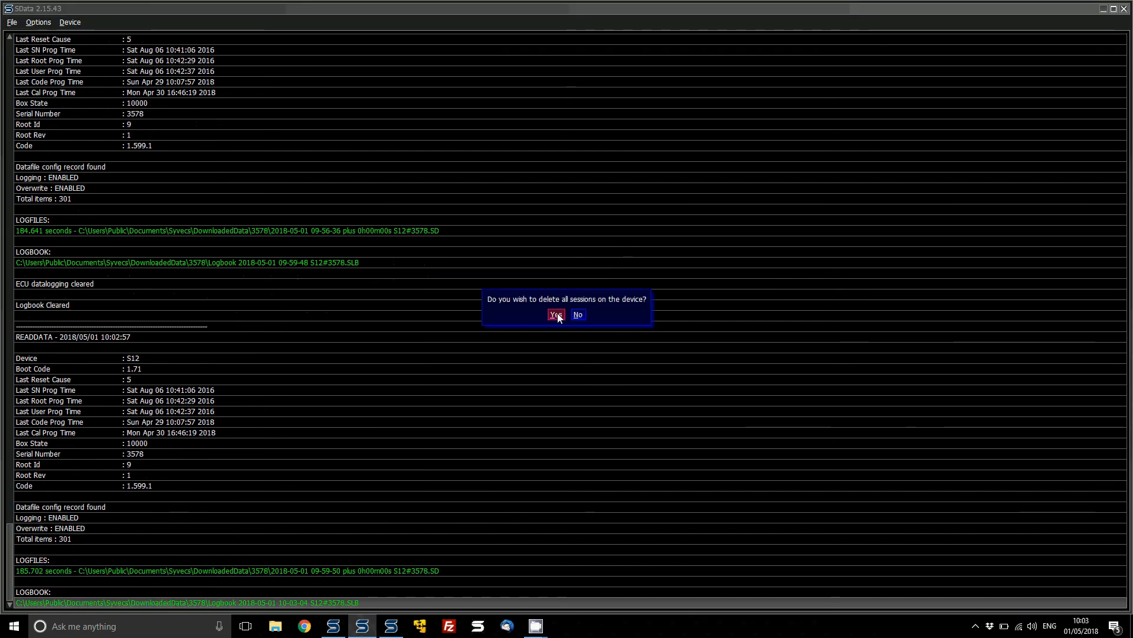
pyautogui.click(557, 314)
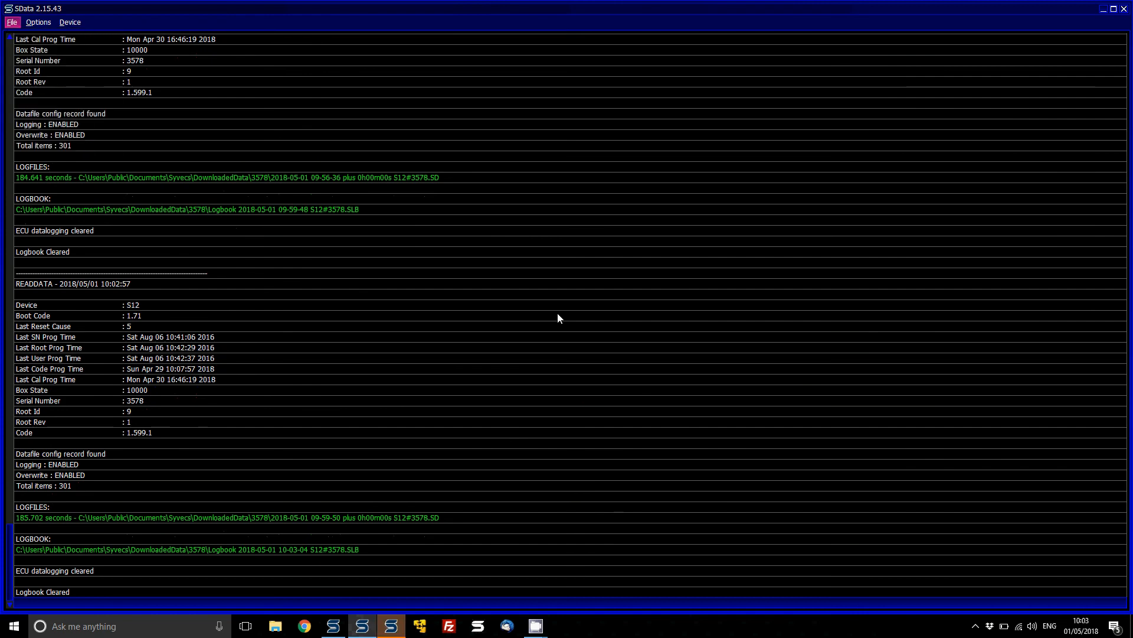
pyautogui.click(392, 627)
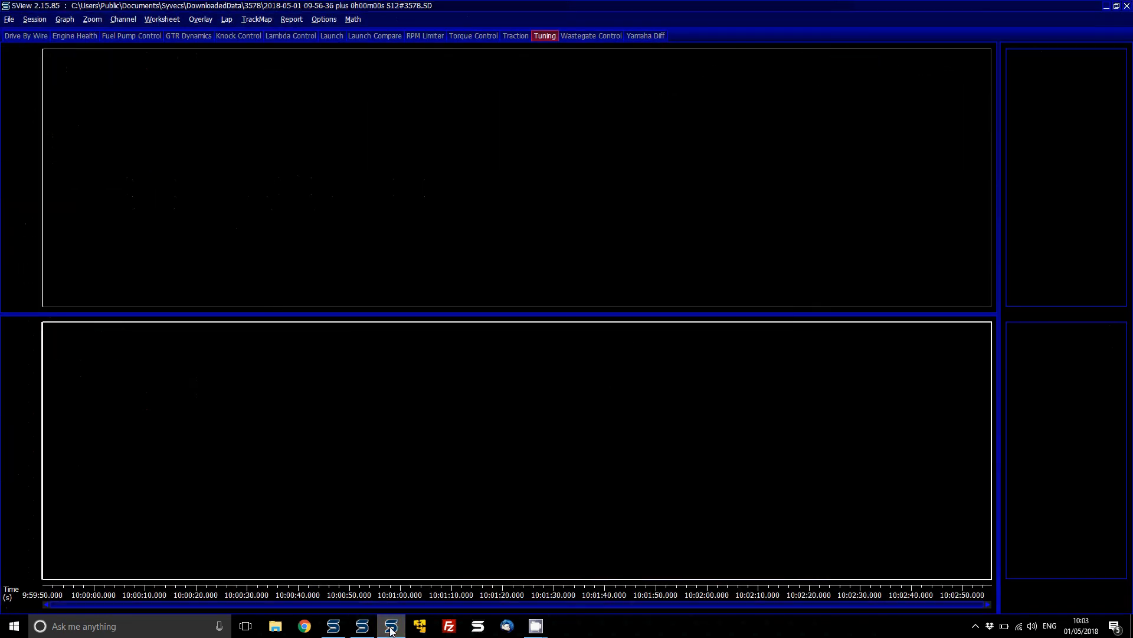
pyautogui.click(869, 142)
pyautogui.scroll(4, 869, 142)
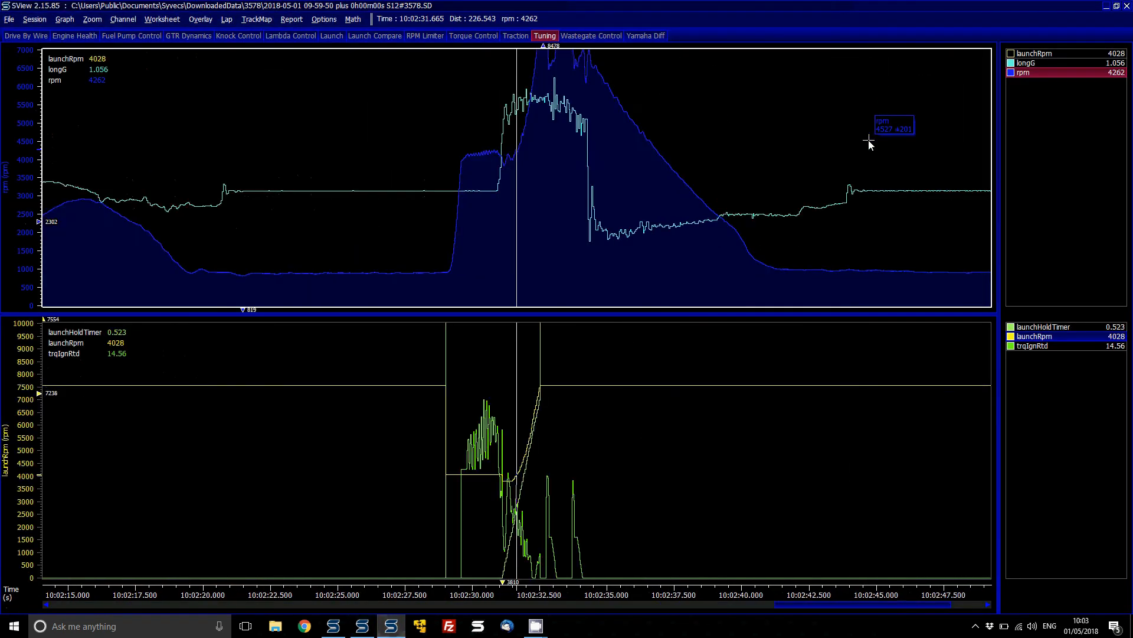
pyautogui.scroll(2, 869, 142)
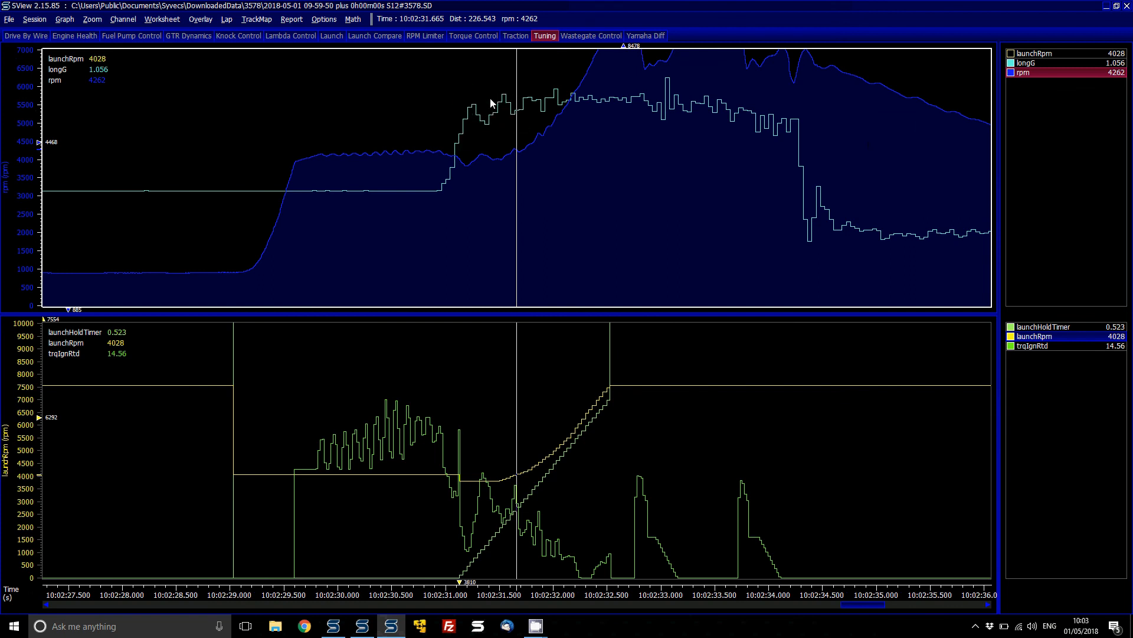
pyautogui.click(483, 158)
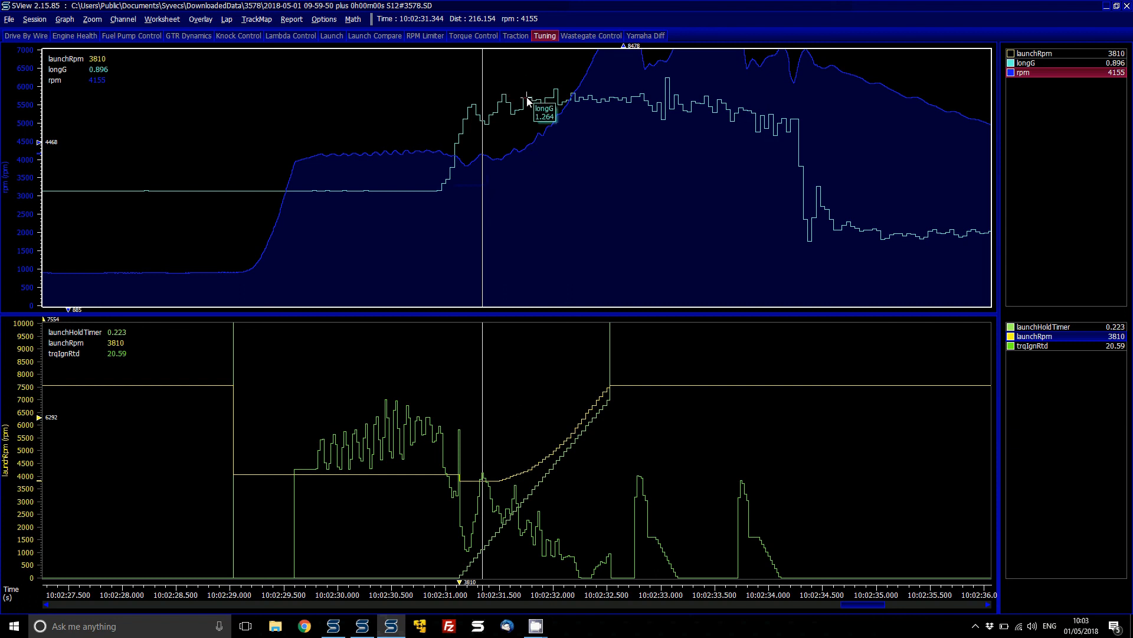
pyautogui.click(477, 105)
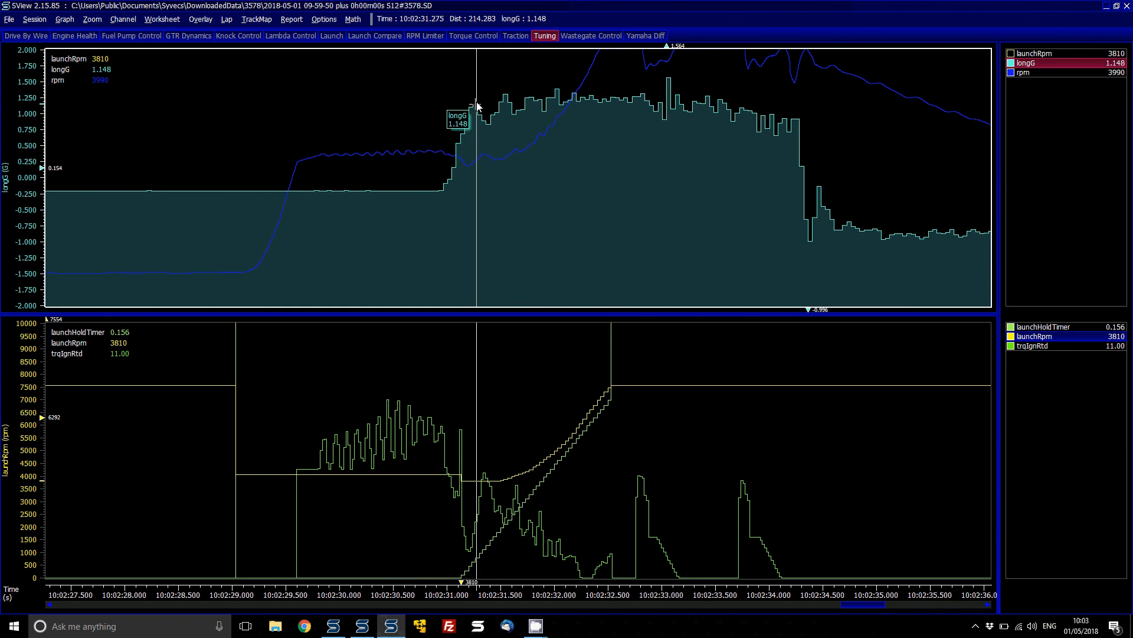
# Add the vehicleSpeed channel to the graph containing launchRpm, longG and rpm.
pyautogui.click(451, 187)
pyautogui.press('Return')
pyautogui.write('vehicleSpeed')
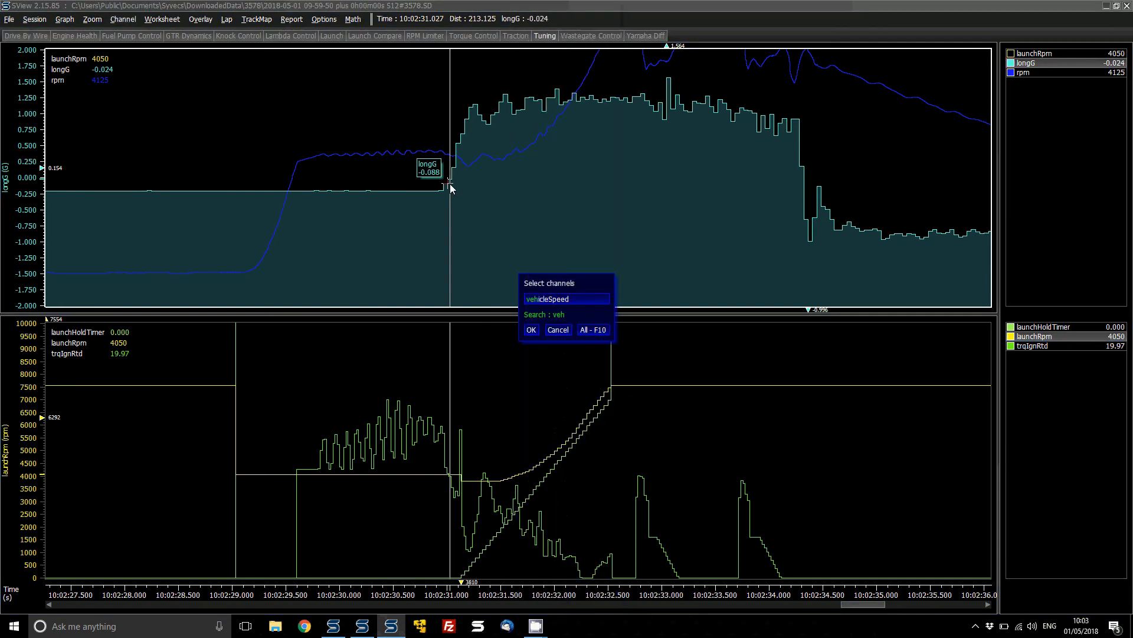
pyautogui.press('Return')
# Inspect vehicleSpeed at 10:02:31.372 and 10:02:32.457 during the launch.
pyautogui.moveTo(487, 275)
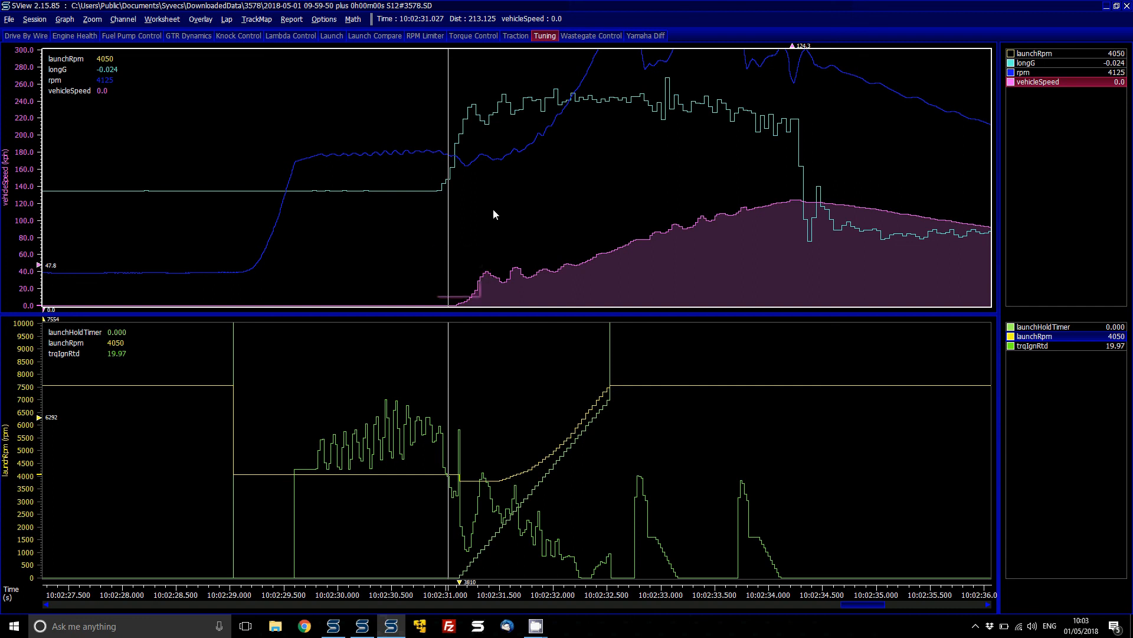
pyautogui.click(486, 260)
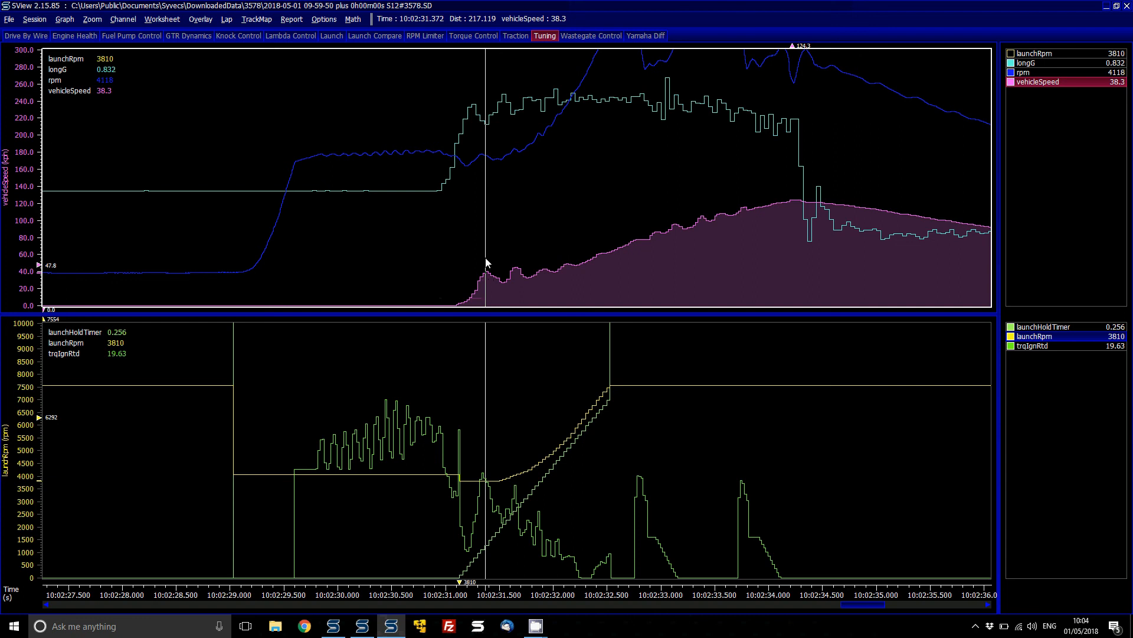
pyautogui.moveTo(593, 262)
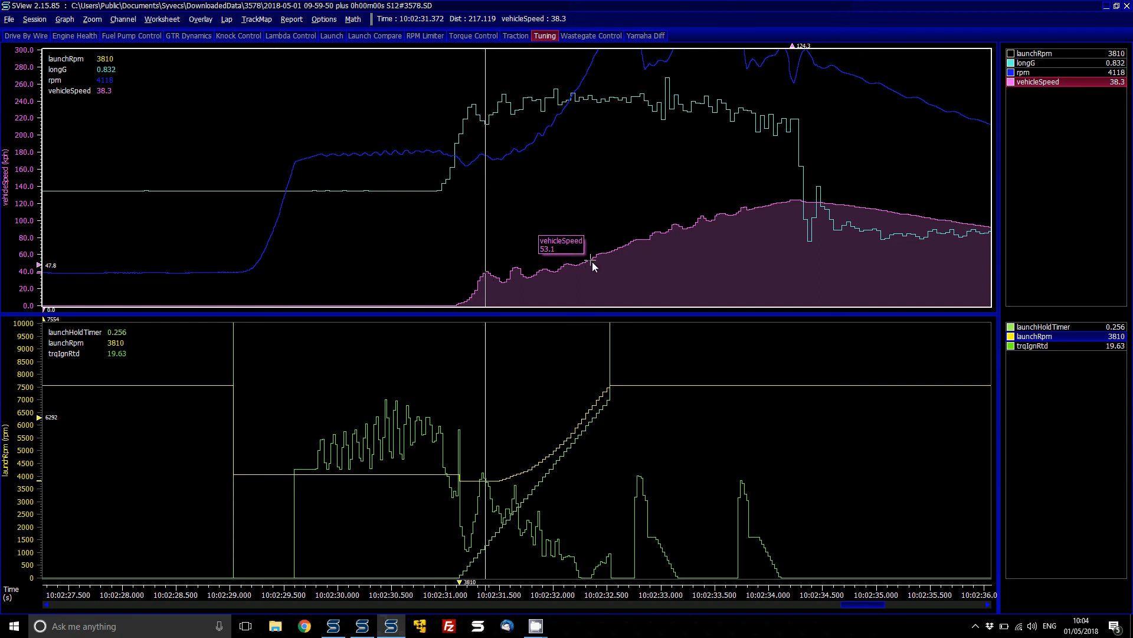
pyautogui.click(602, 254)
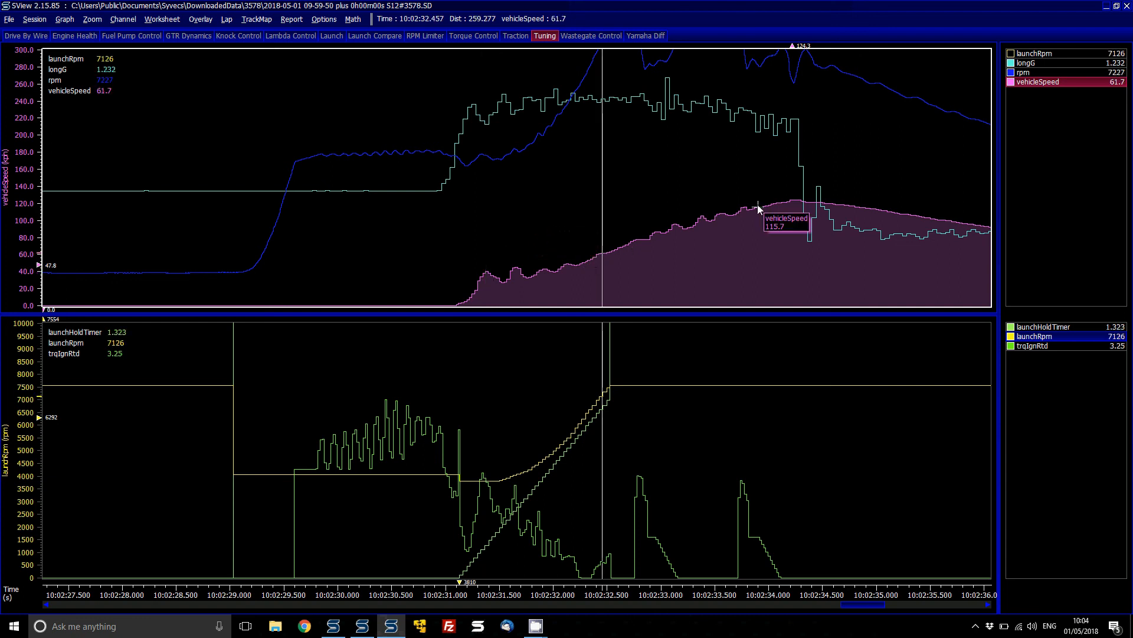
# Measure the launch time between the roughly 100 kph point at 10:02:33.460 and the longG rise at 10:02:31.082.
pyautogui.moveTo(699, 227)
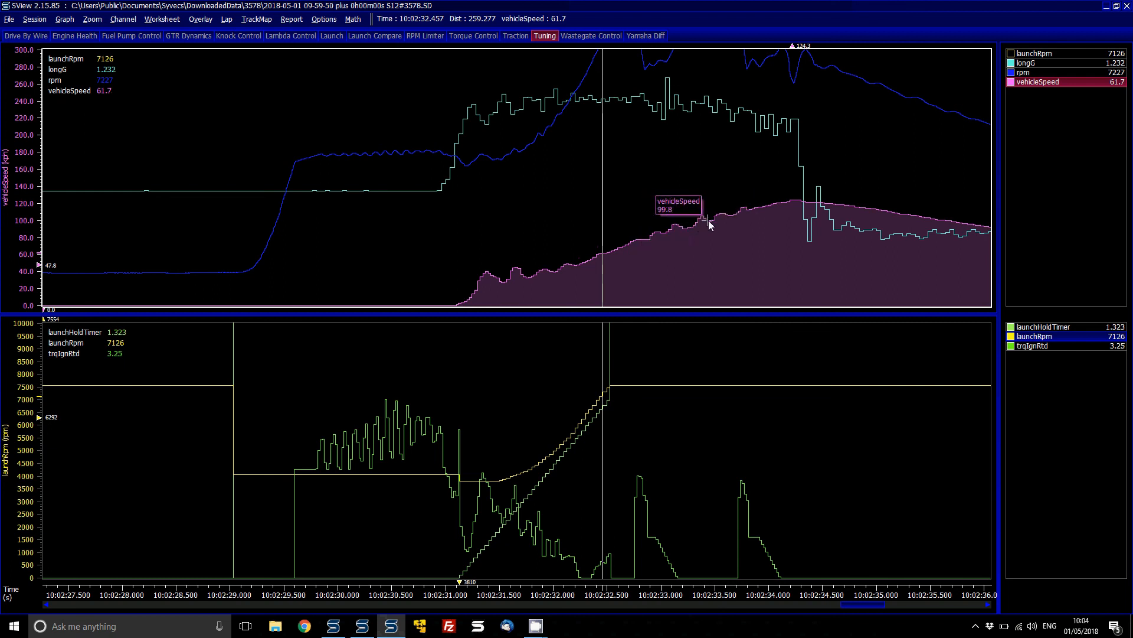
pyautogui.click(708, 222)
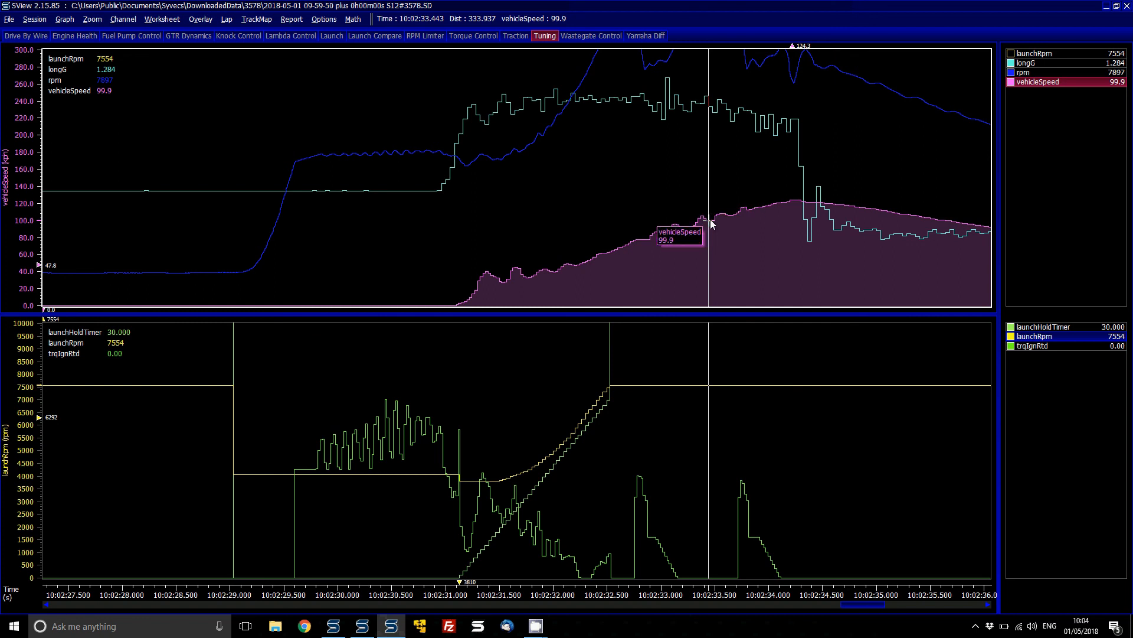
pyautogui.click(710, 224)
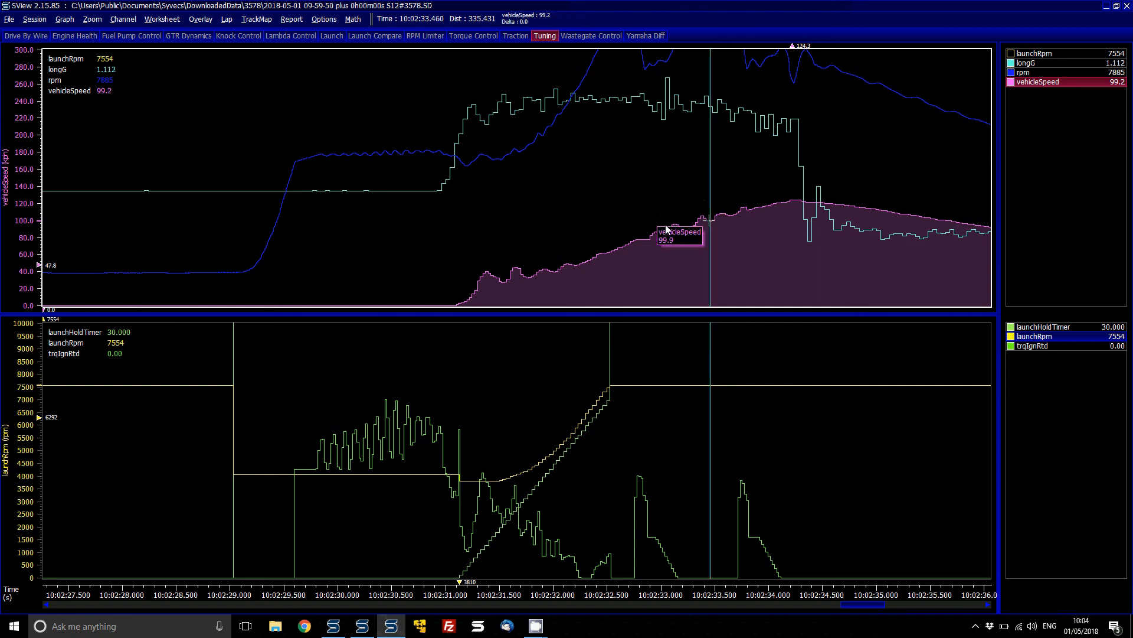
pyautogui.click(444, 190)
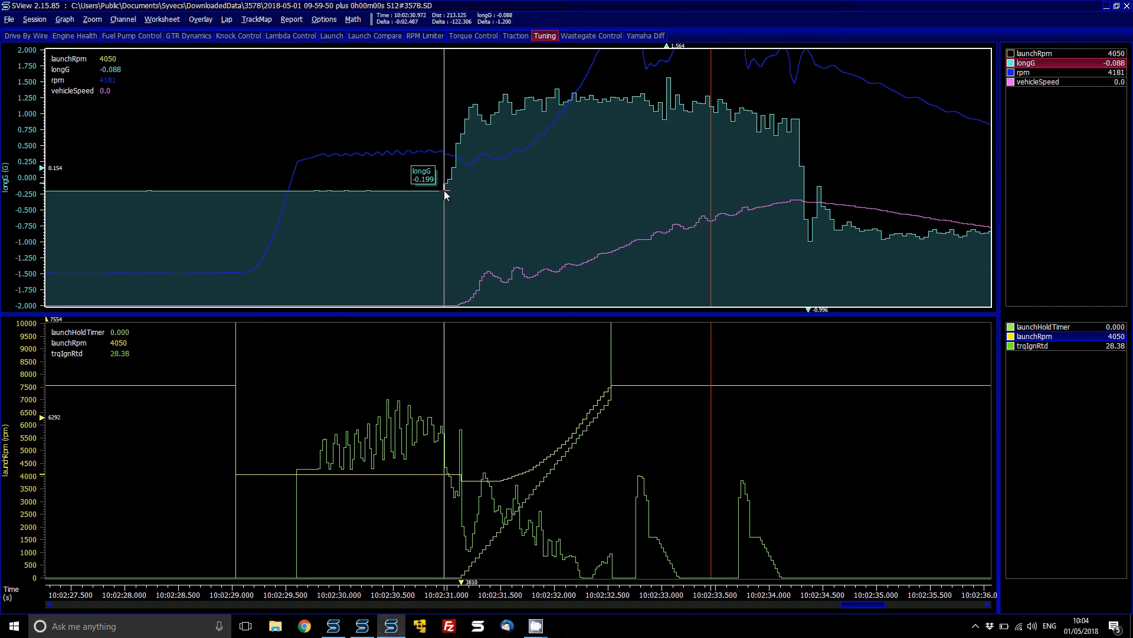
pyautogui.click(454, 190)
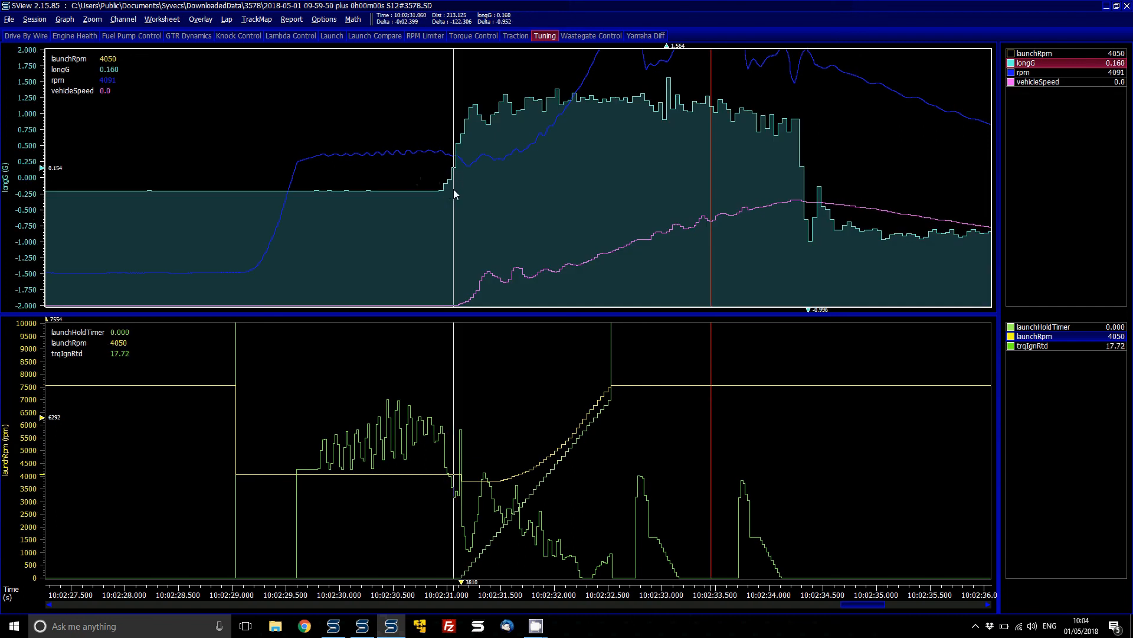
pyautogui.click(456, 190)
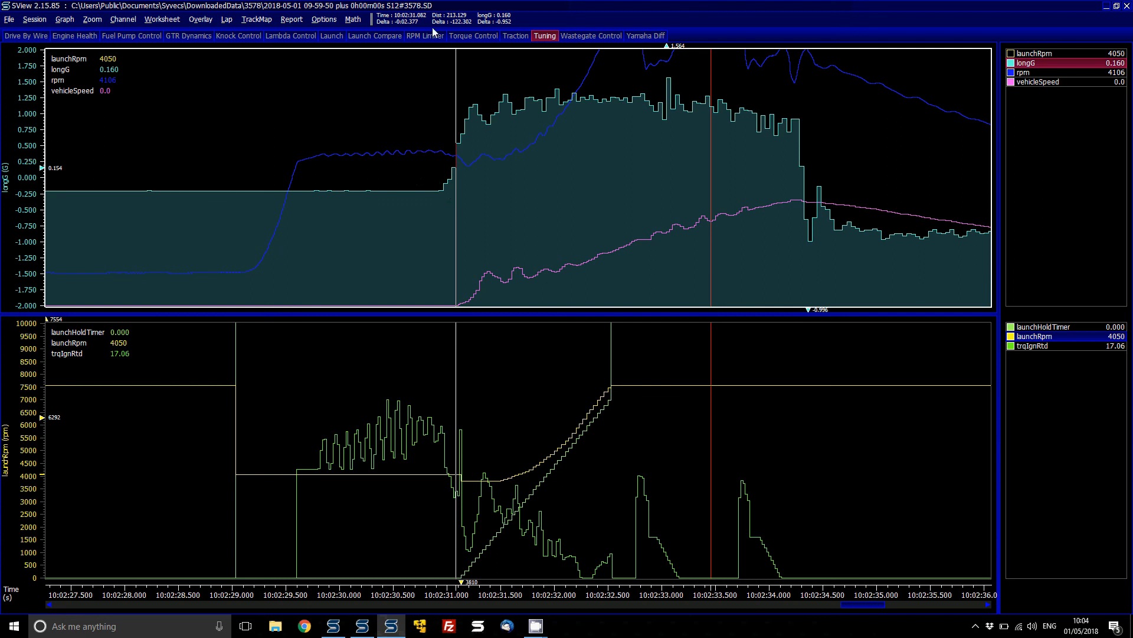